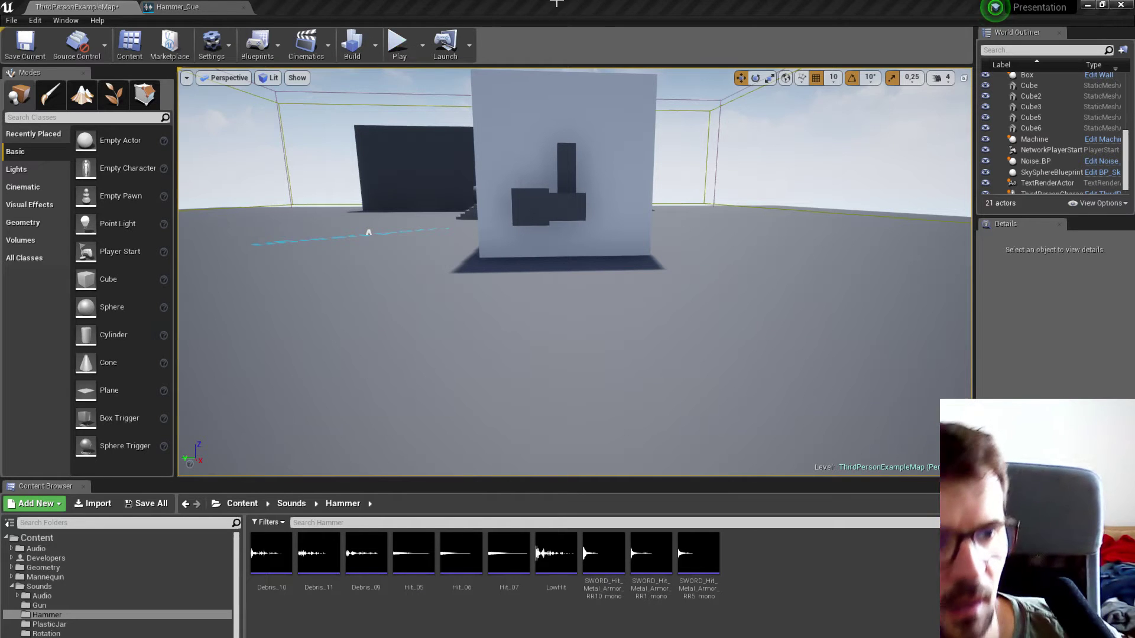
# Play the level and run the character up to the moving hammer machine to hear its sound, then end the session
pyautogui.click(401, 46)
pyautogui.click(620, 275)
pyautogui.press('w')
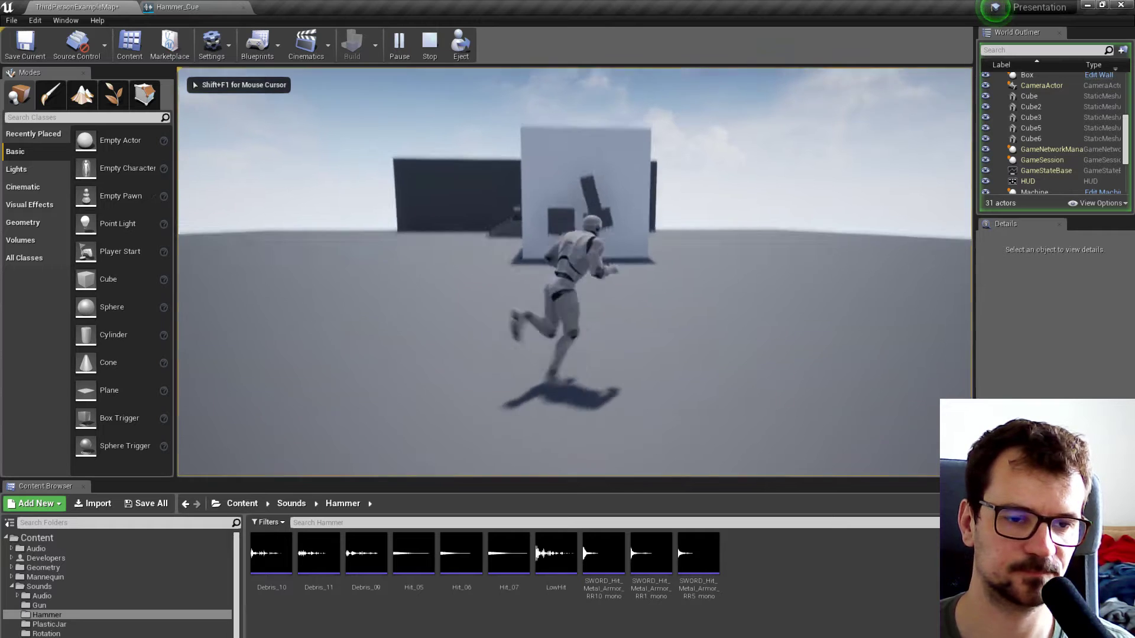
pyautogui.press('w')
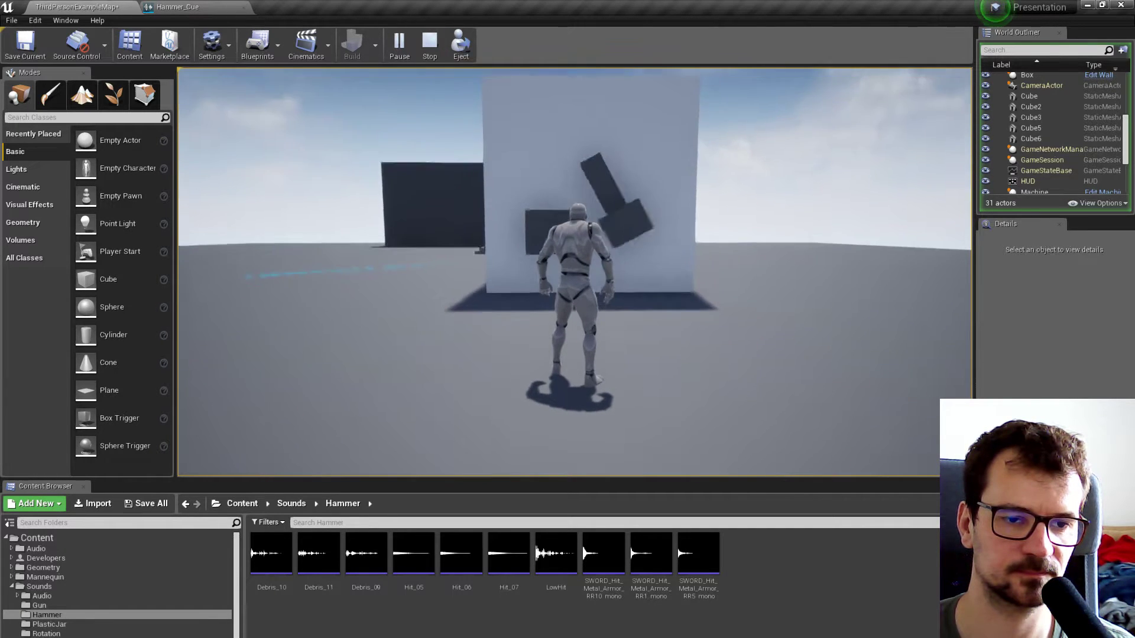
pyautogui.press('w')
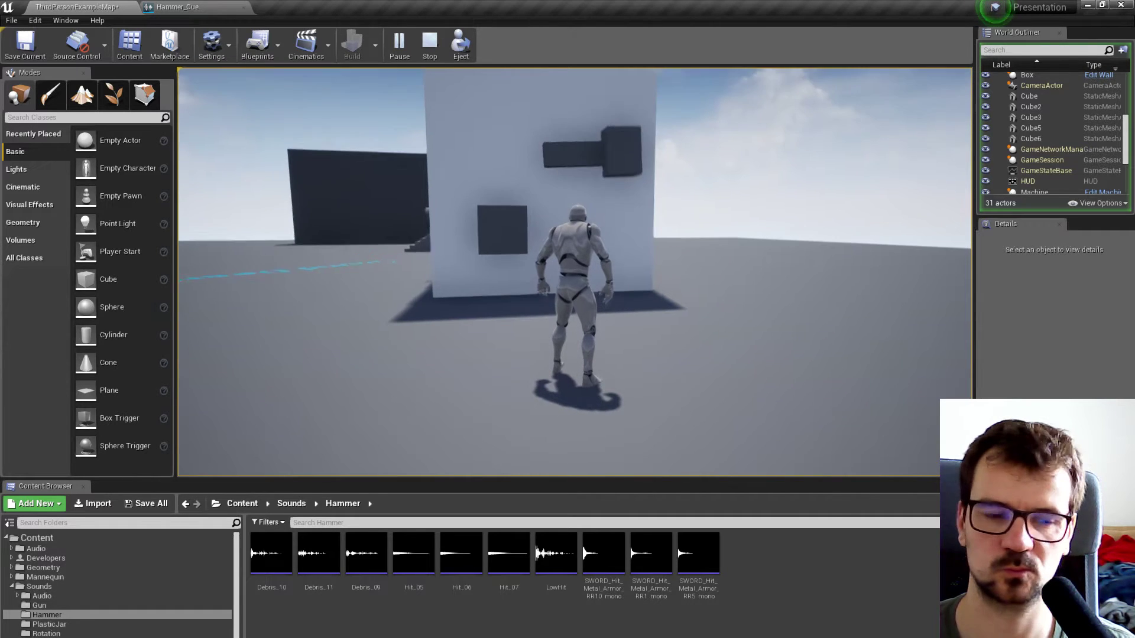
pyautogui.press('Escape')
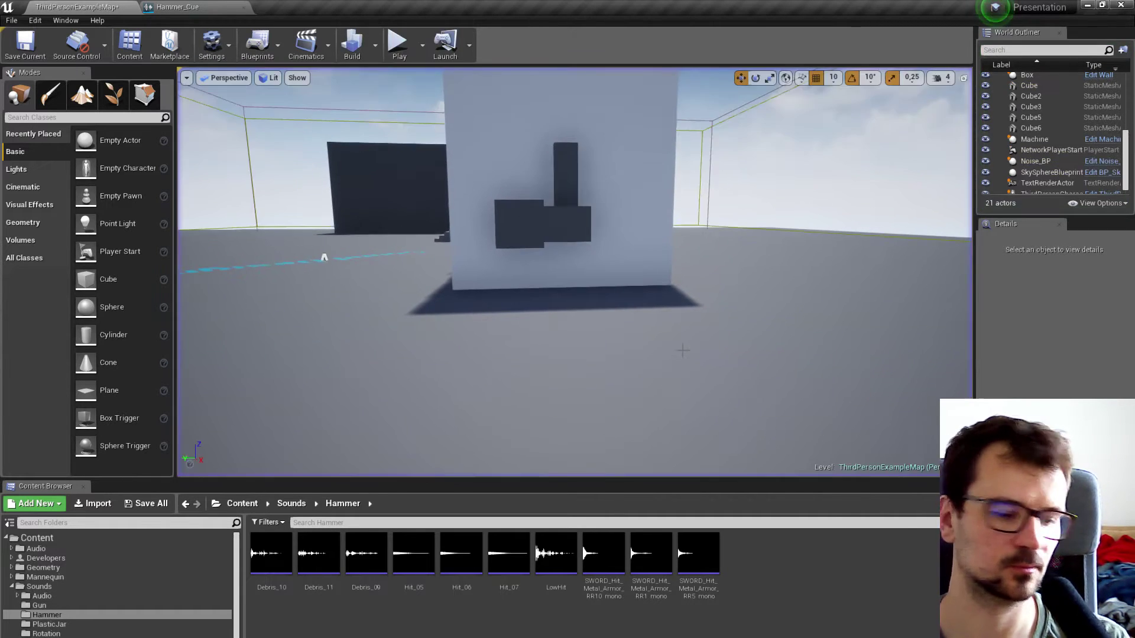
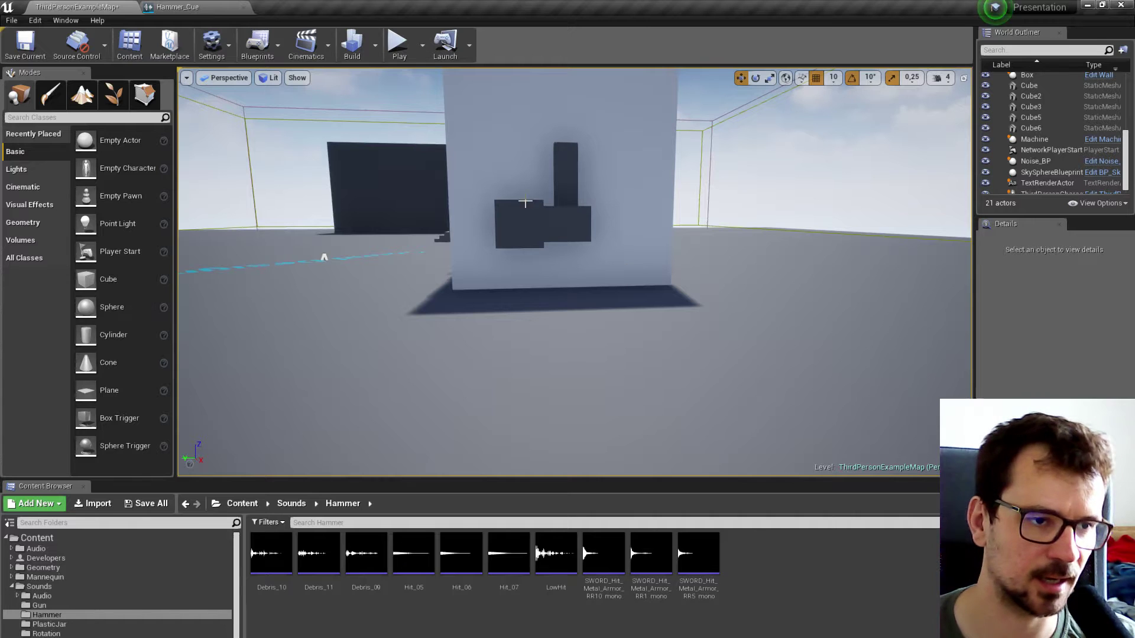
# In the Hammer_Cue graph, move the Debris chain and the LowHit chain up closer to the chains above
pyautogui.click(222, 10)
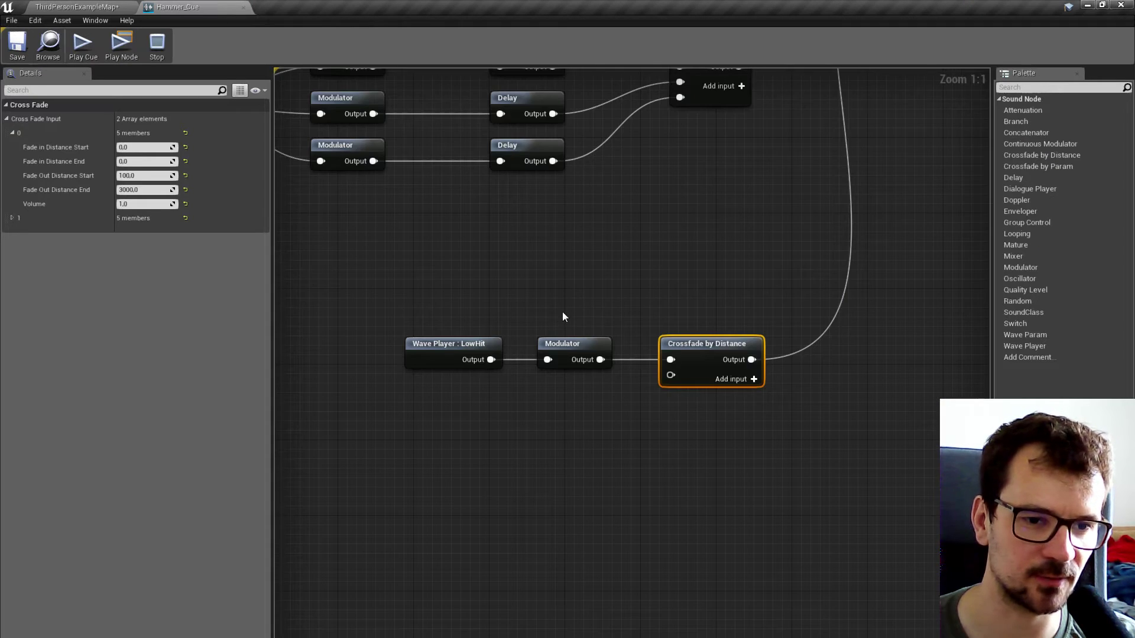
pyautogui.scroll(-5, 562, 295)
pyautogui.moveTo(443, 125); pyautogui.dragTo(692, 183)
pyautogui.moveTo(423, 323); pyautogui.dragTo(721, 413)
pyautogui.moveTo(717, 346); pyautogui.dragTo(717, 333)
pyautogui.moveTo(563, 414); pyautogui.dragTo(736, 489)
pyautogui.moveTo(700, 452); pyautogui.dragTo(700, 413)
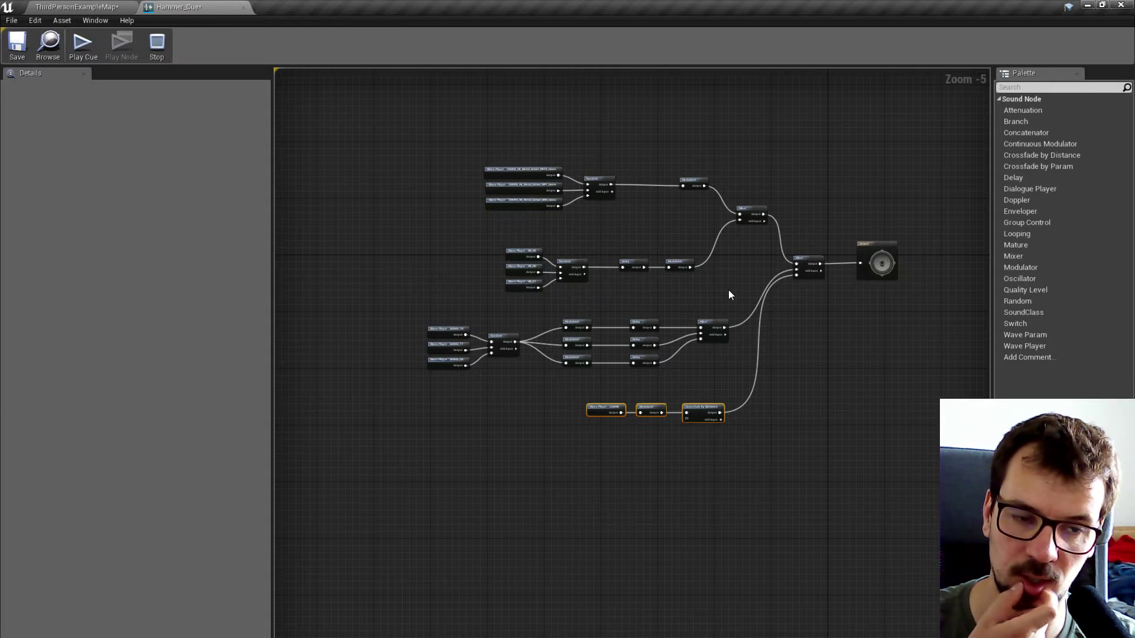
# Disconnect the final Mixer from the Output node and move the whole existing node network up out of the way
pyautogui.keyDown('alt'); pyautogui.click(859, 262); pyautogui.keyUp('alt')
pyautogui.moveTo(344, 131); pyautogui.dragTo(789, 469)
pyautogui.moveTo(794, 304); pyautogui.dragTo(734, 53)
pyautogui.scroll(-3, 626, 448)
pyautogui.moveTo(626, 449); pyautogui.dragTo(561, 235, button='right')
# Float the Hammer_Cue editor as its own window and audition the Debris, Hit, LowHit and SWORD_Hit_Metal_Armor sound waves in the Hammer folder
pyautogui.moveTo(164, 11); pyautogui.dragTo(383, 53)
pyautogui.click(280, 572)
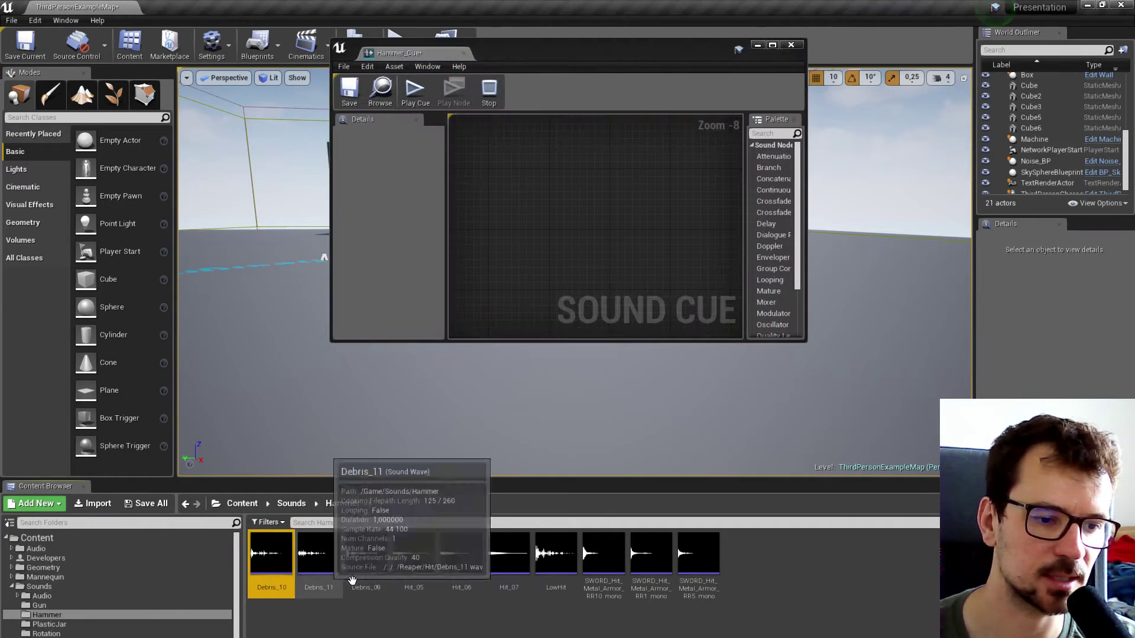
pyautogui.click(271, 555)
pyautogui.click(318, 553)
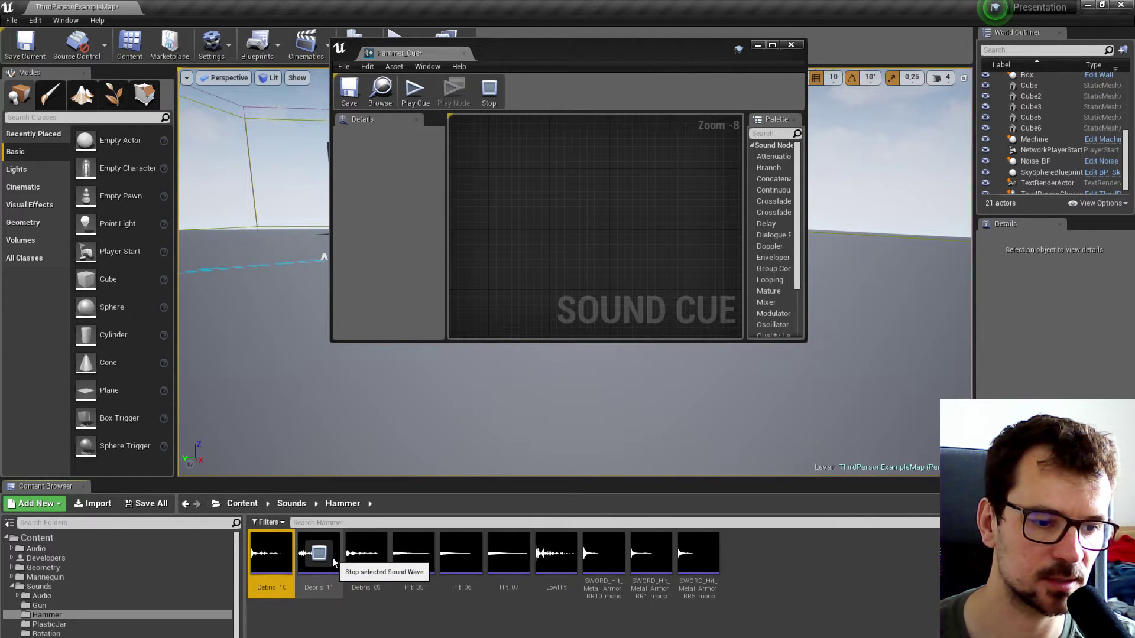
pyautogui.click(365, 555)
pyautogui.click(413, 555)
pyautogui.click(462, 555)
pyautogui.click(506, 554)
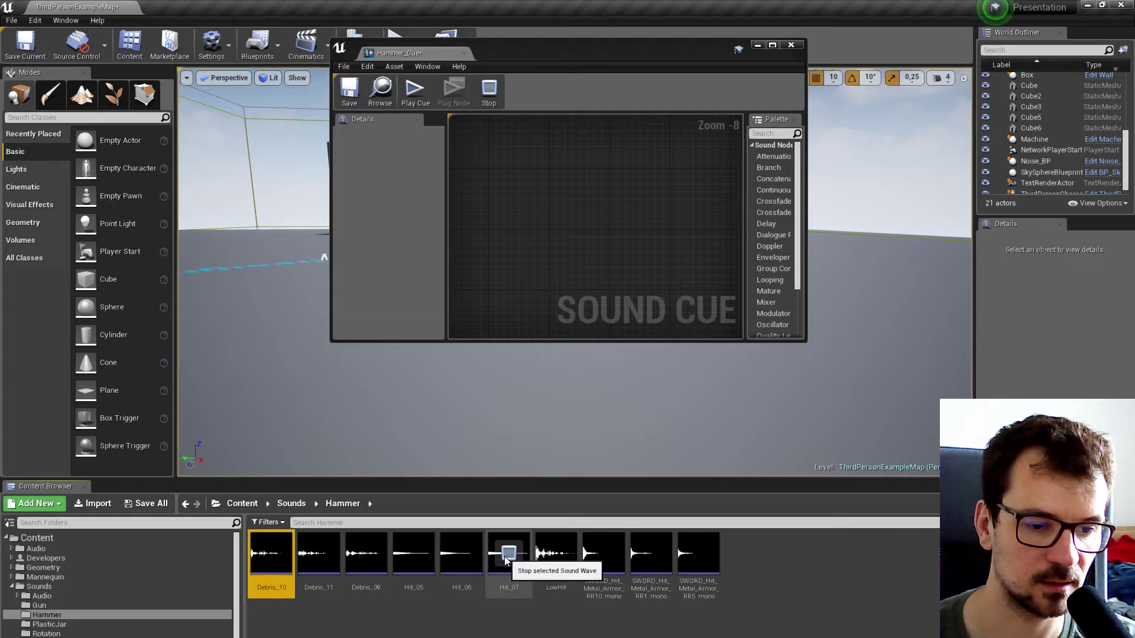
pyautogui.click(554, 554)
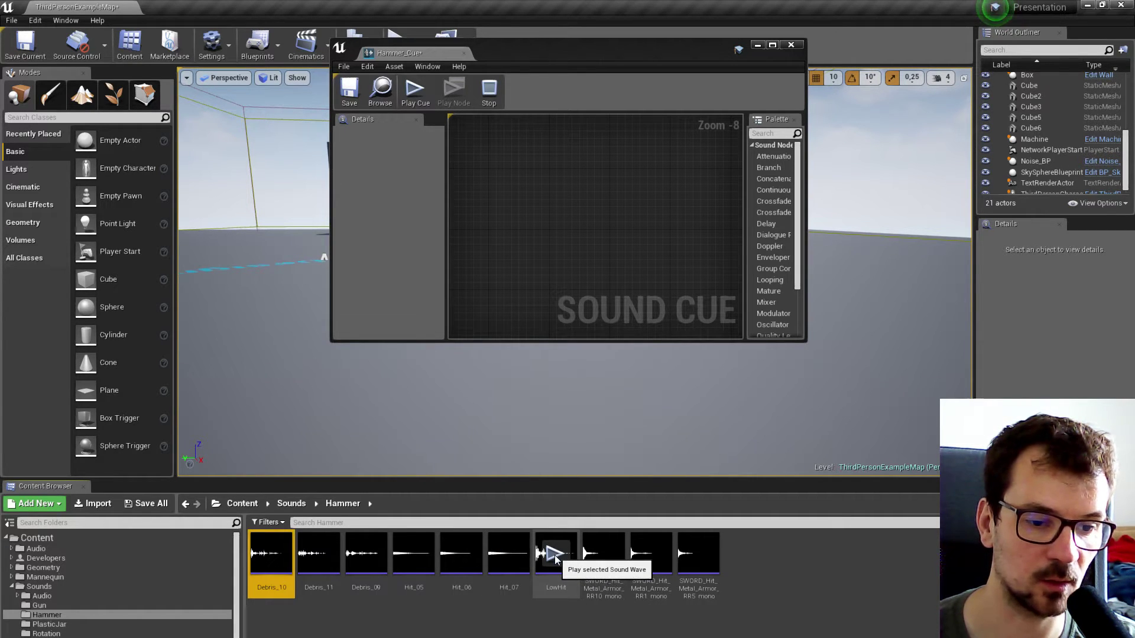
pyautogui.click(598, 555)
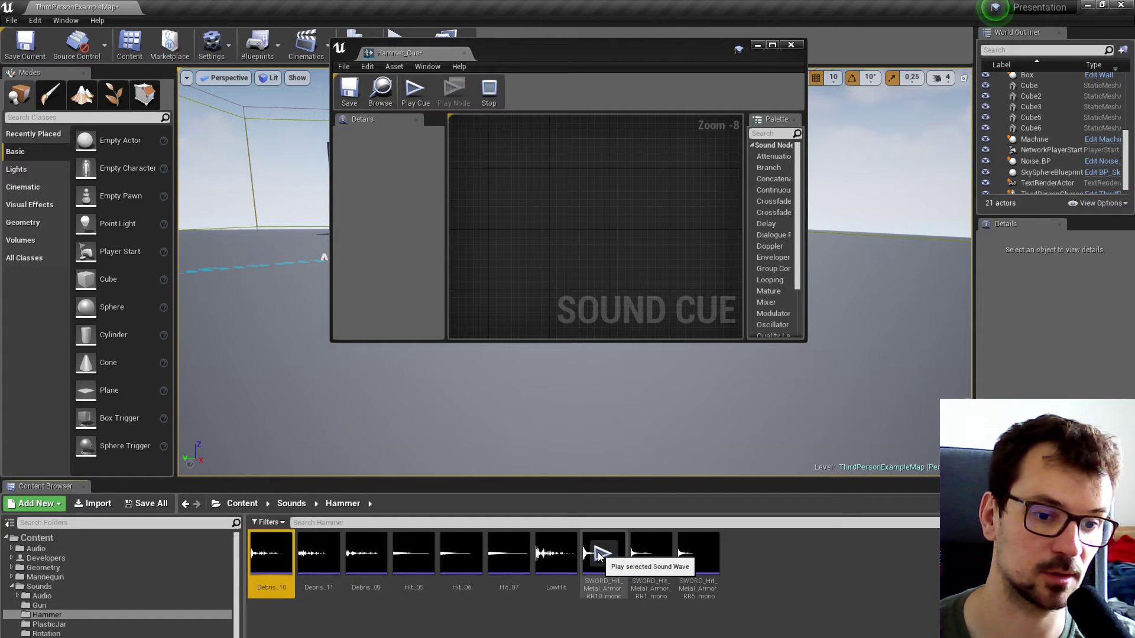
pyautogui.click(649, 556)
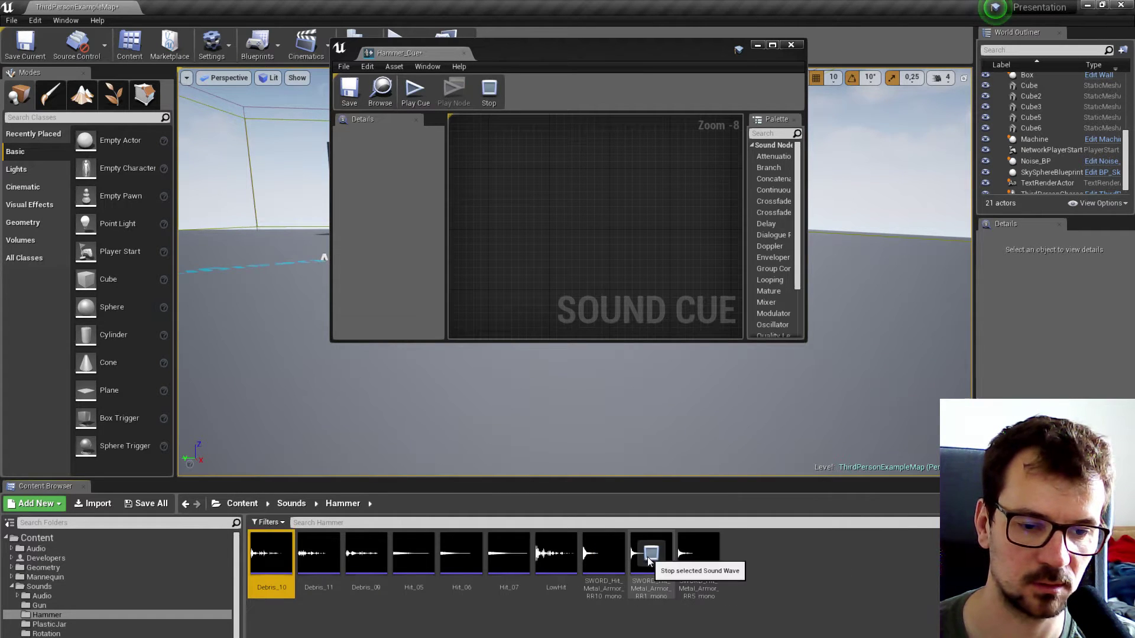
# Add all ten Hammer sound waves to the Hammer_Cue graph and move their Wave Players closer to the Output node
pyautogui.hotkey('ctrl', 'a')
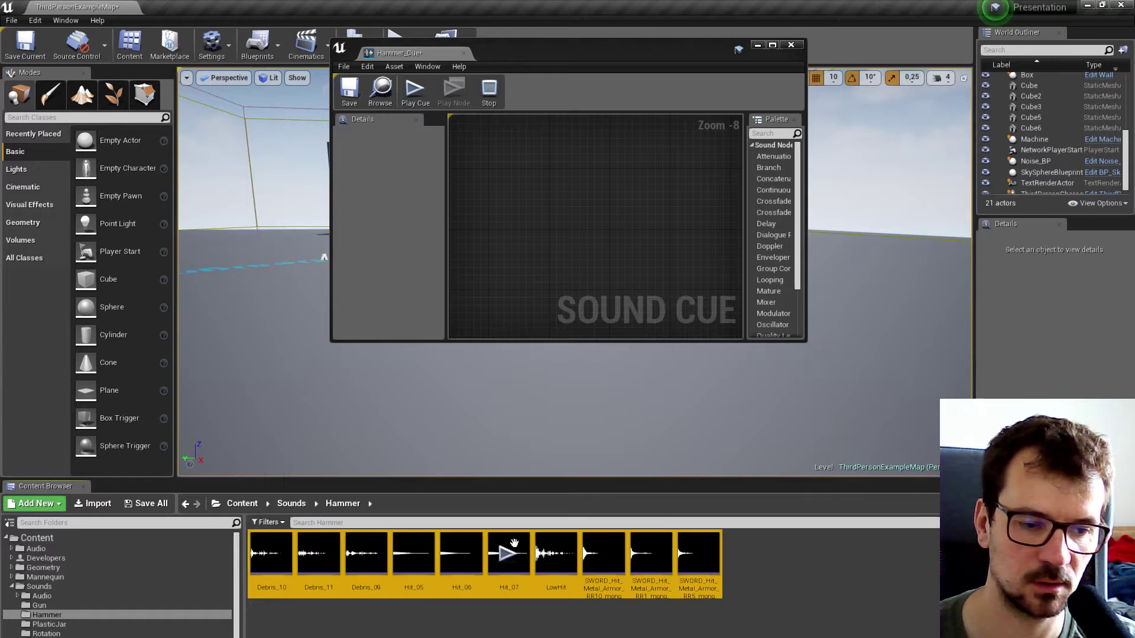
pyautogui.moveTo(269, 553); pyautogui.dragTo(551, 201)
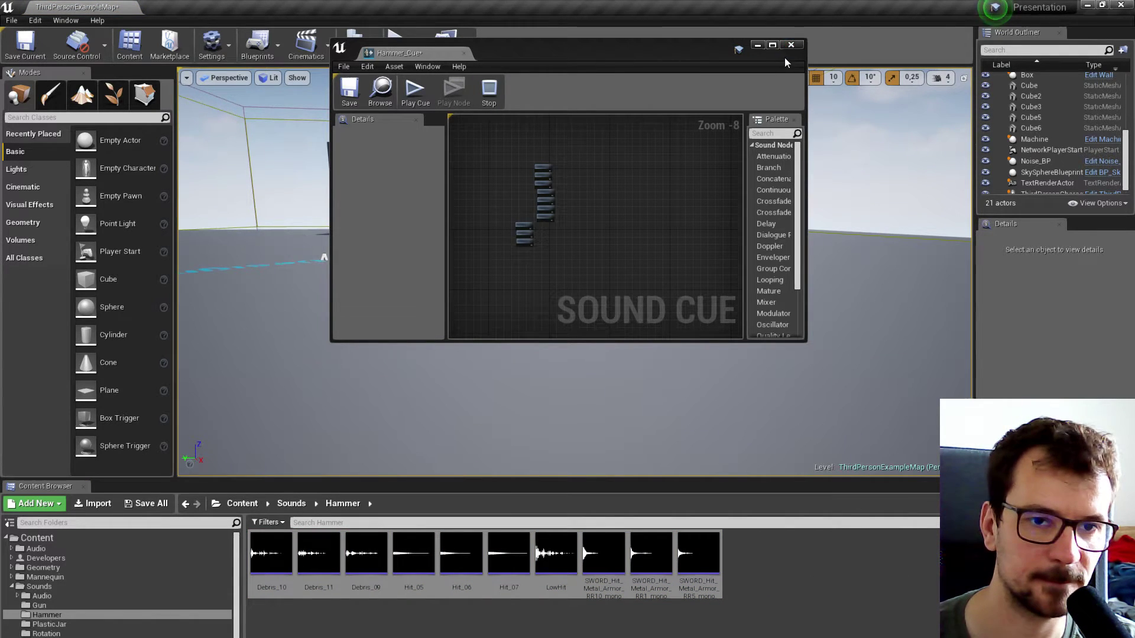
pyautogui.click(771, 45)
pyautogui.moveTo(337, 127); pyautogui.dragTo(385, 204)
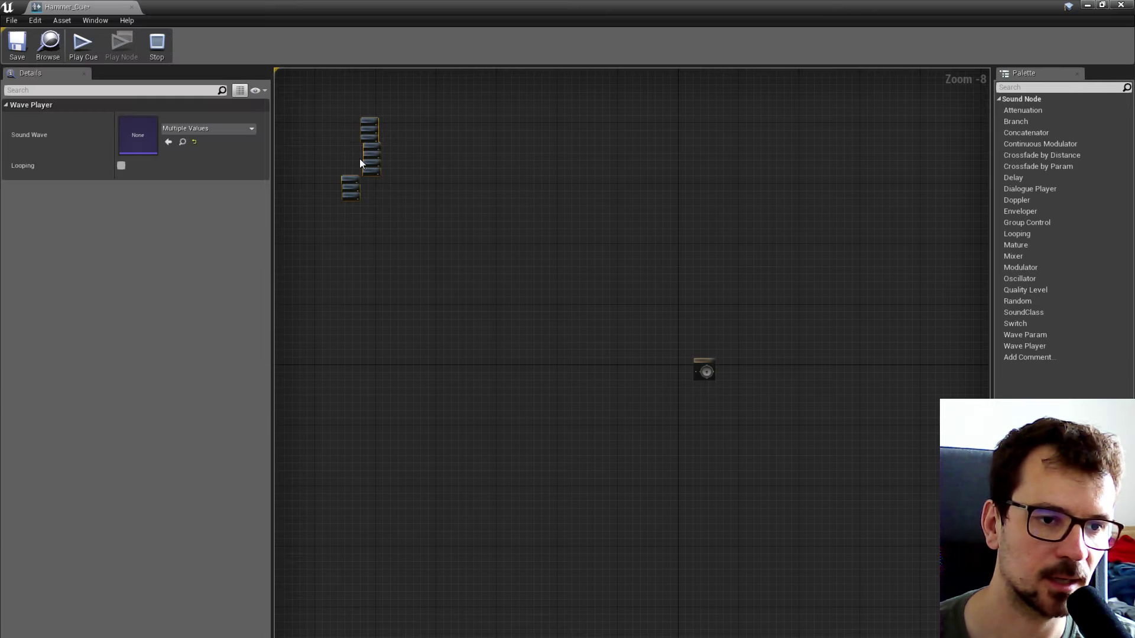
pyautogui.moveTo(359, 158); pyautogui.dragTo(476, 363)
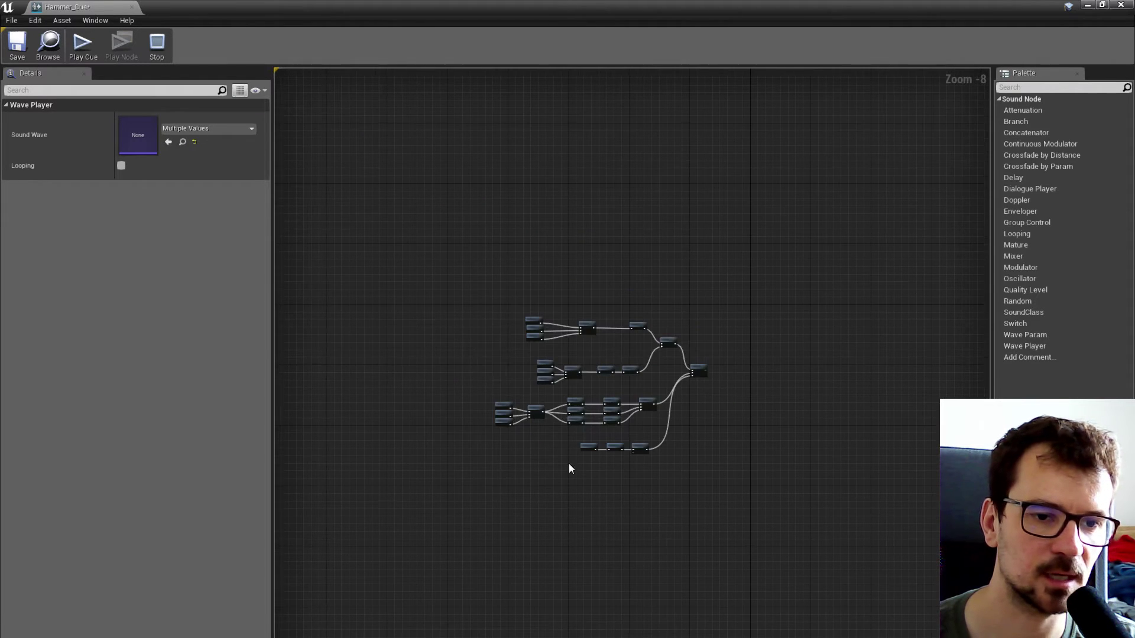
# Separate the three Debris Wave Players from the other players, placing them nearer the Output node
pyautogui.scroll(6, 533, 321)
pyautogui.scroll(-1, 551, 362)
pyautogui.scroll(2, 553, 360)
pyautogui.scroll(-5, 555, 357)
pyautogui.moveTo(554, 357); pyautogui.dragTo(532, 282, button='right')
pyautogui.moveTo(531, 280); pyautogui.dragTo(604, 383)
# Move the three SWORD_Hit_Metal_Armor Wave Players directly below the Debris group
pyautogui.scroll(6, 603, 383)
pyautogui.scroll(-3, 587, 288)
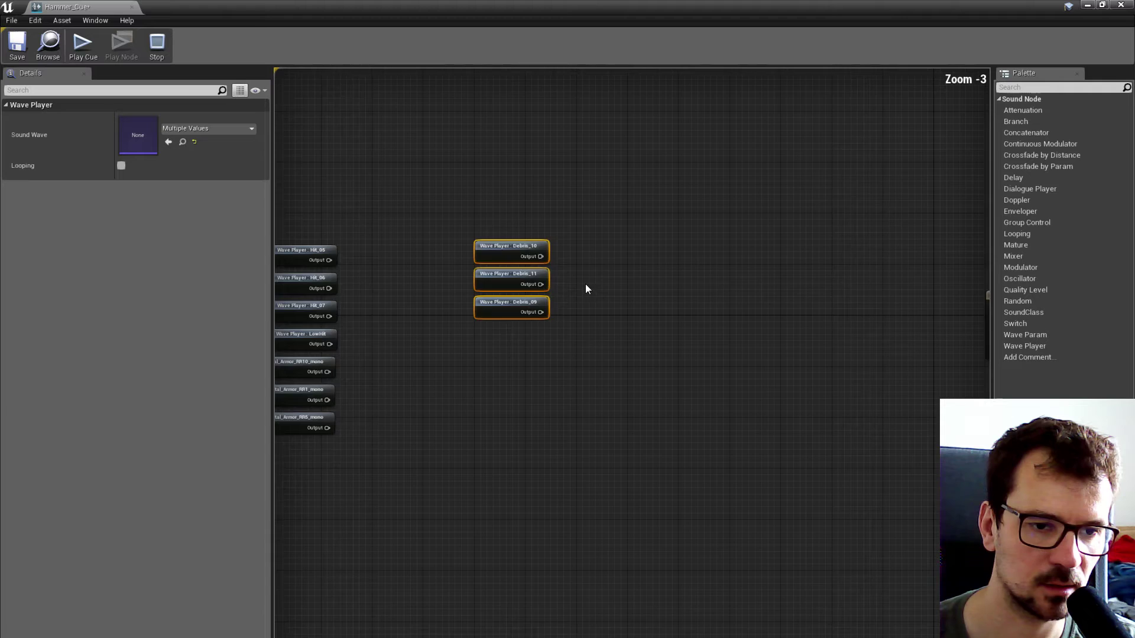
pyautogui.moveTo(585, 283); pyautogui.dragTo(678, 282, button='right')
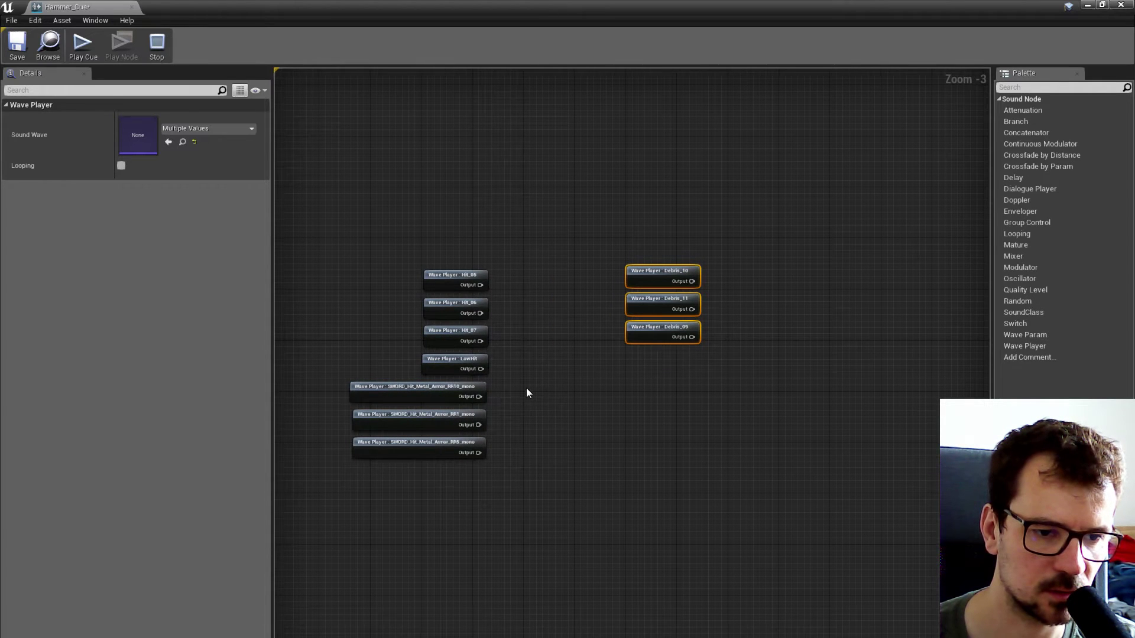
pyautogui.moveTo(519, 388); pyautogui.dragTo(432, 452)
pyautogui.moveTo(455, 407); pyautogui.dragTo(738, 403)
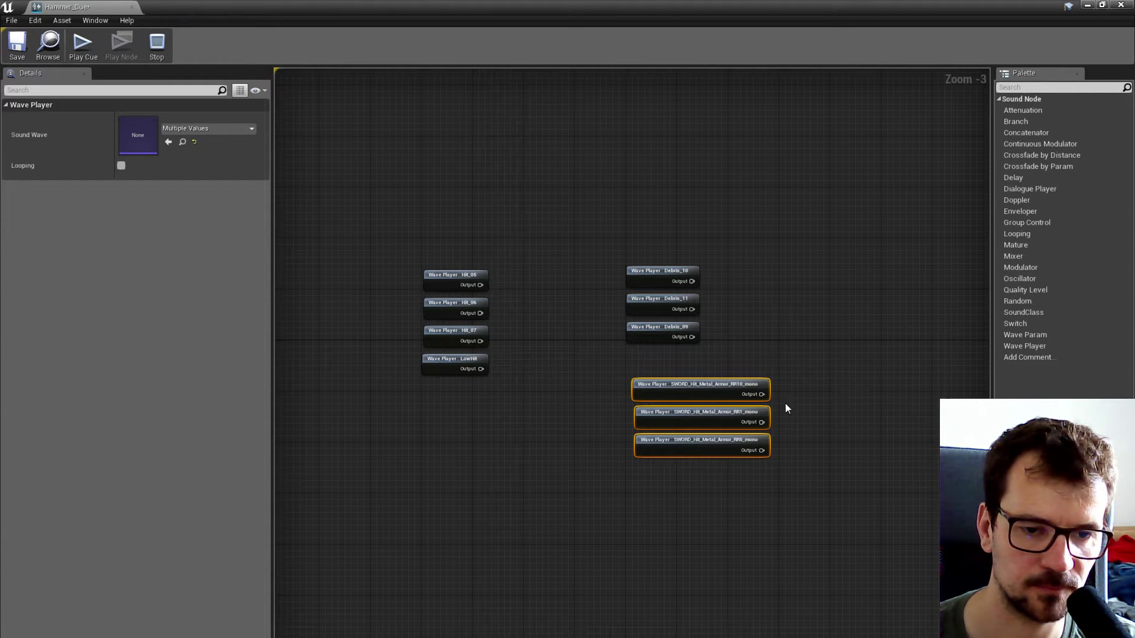
# Add a Random node fed by the three SWORD_Hit_Metal_Armor Wave Players and align it beside them
pyautogui.moveTo(814, 391); pyautogui.dragTo(620, 370, button='right')
pyautogui.moveTo(612, 357); pyautogui.dragTo(537, 425)
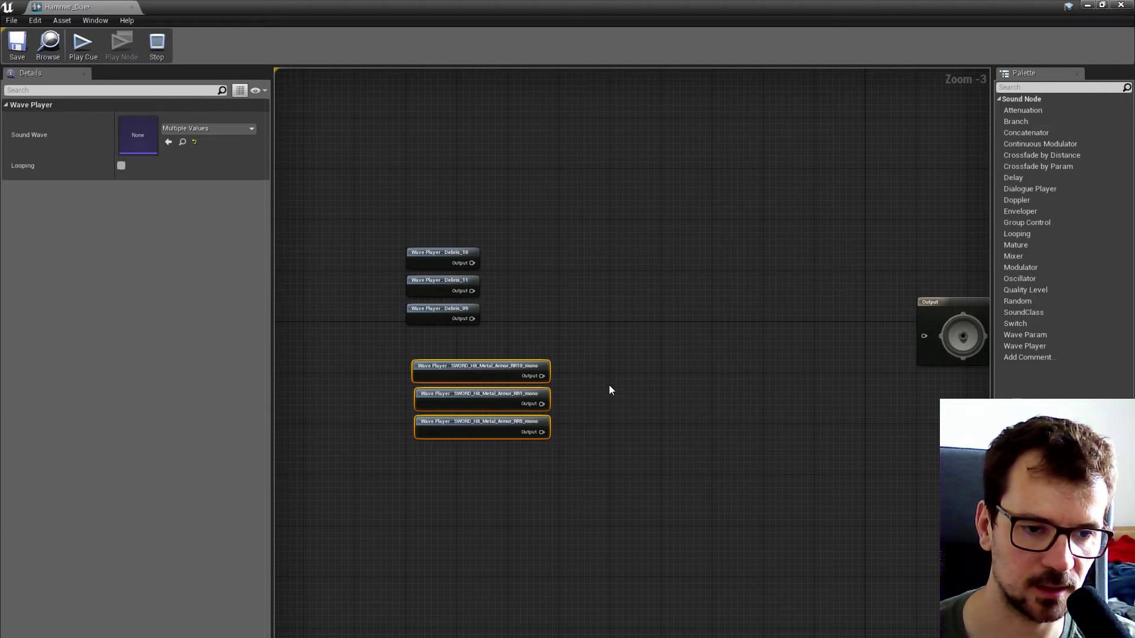
pyautogui.rightClick(604, 368)
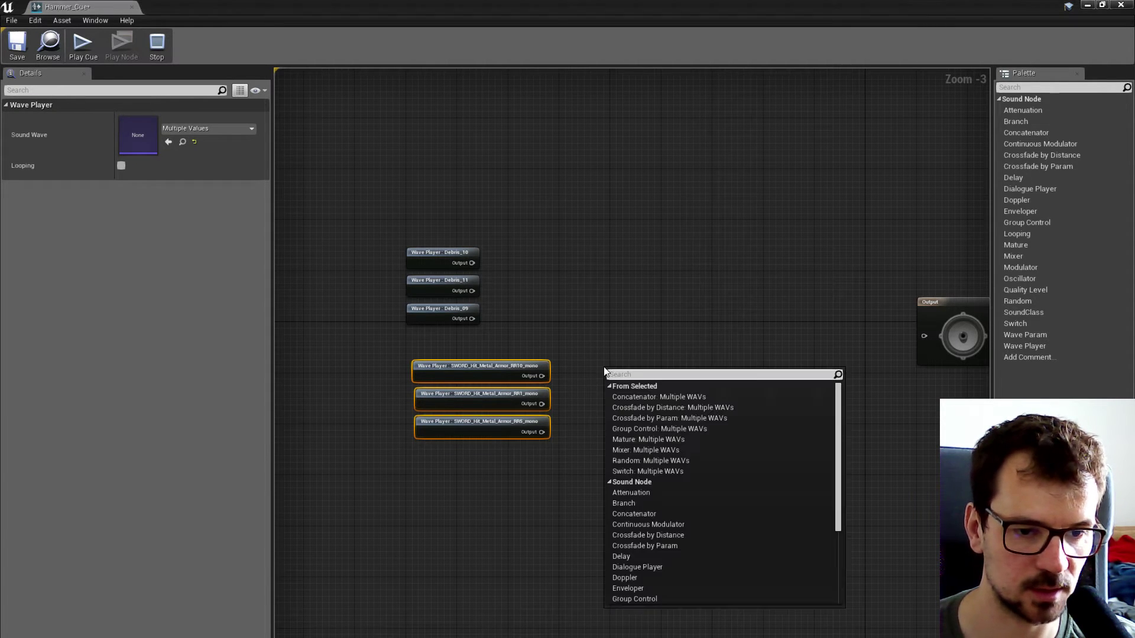
pyautogui.write('ran')
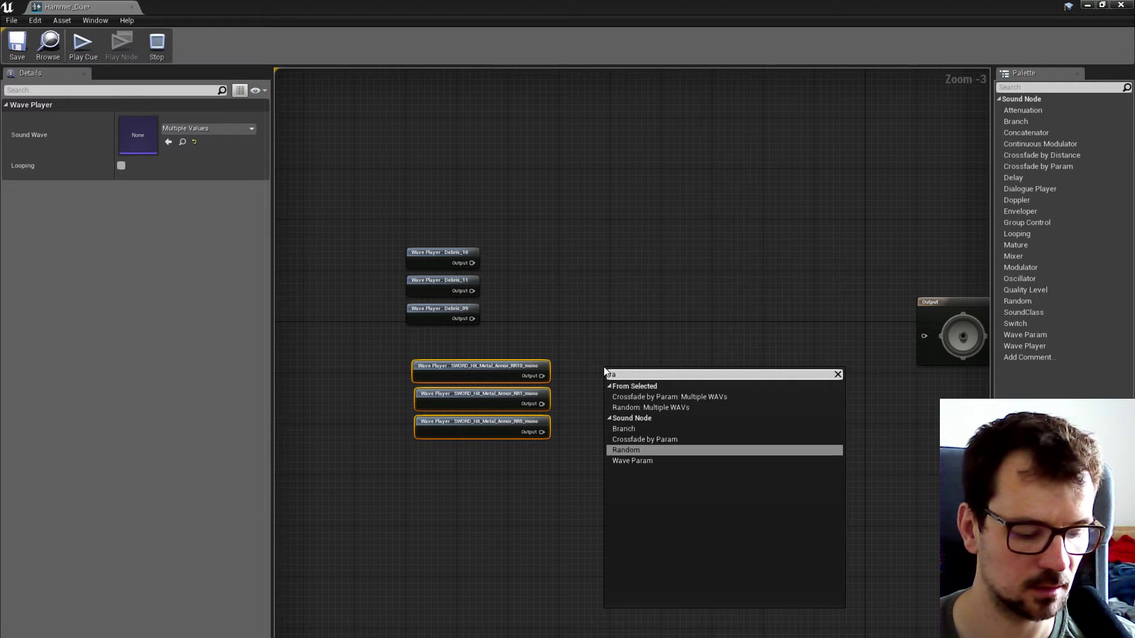
pyautogui.click(626, 430)
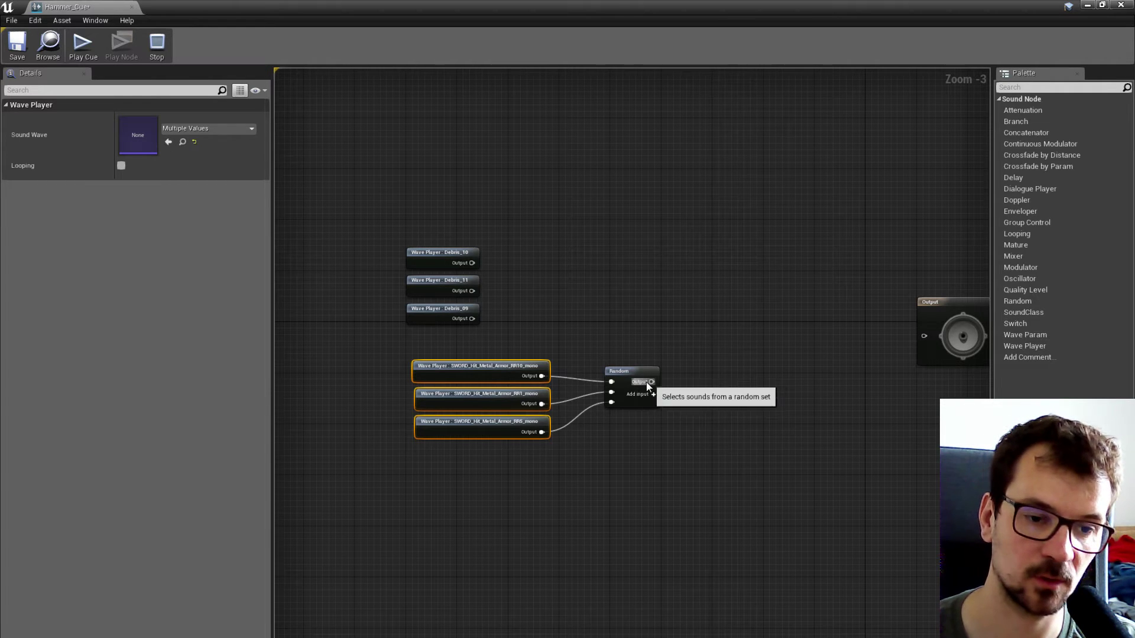
pyautogui.moveTo(634, 373); pyautogui.dragTo(621, 386)
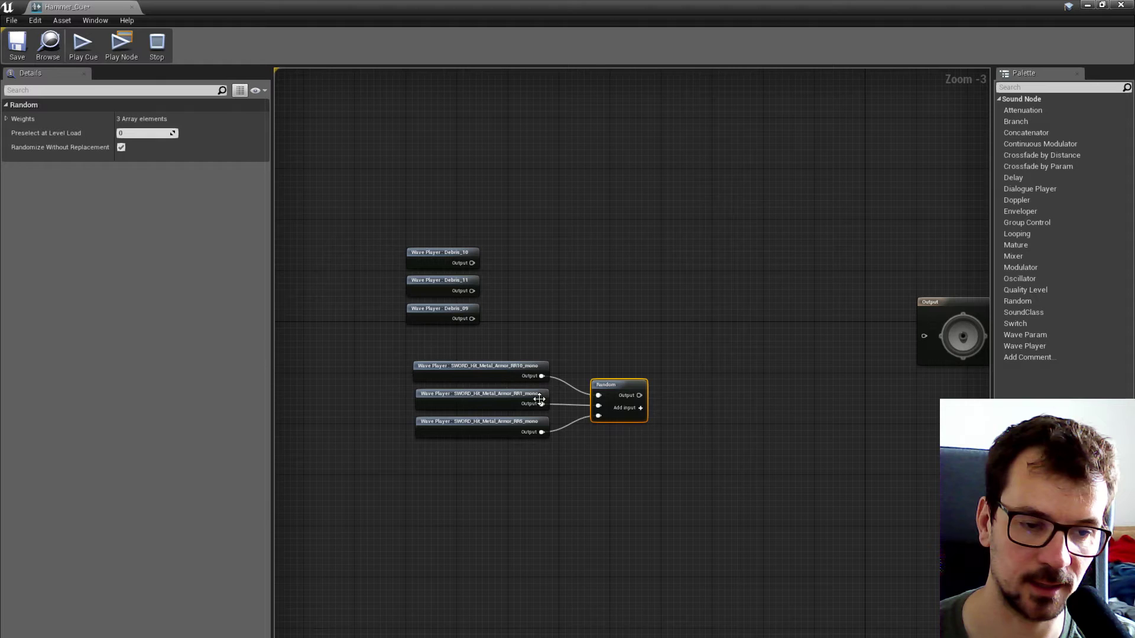
pyautogui.moveTo(508, 352); pyautogui.dragTo(551, 443)
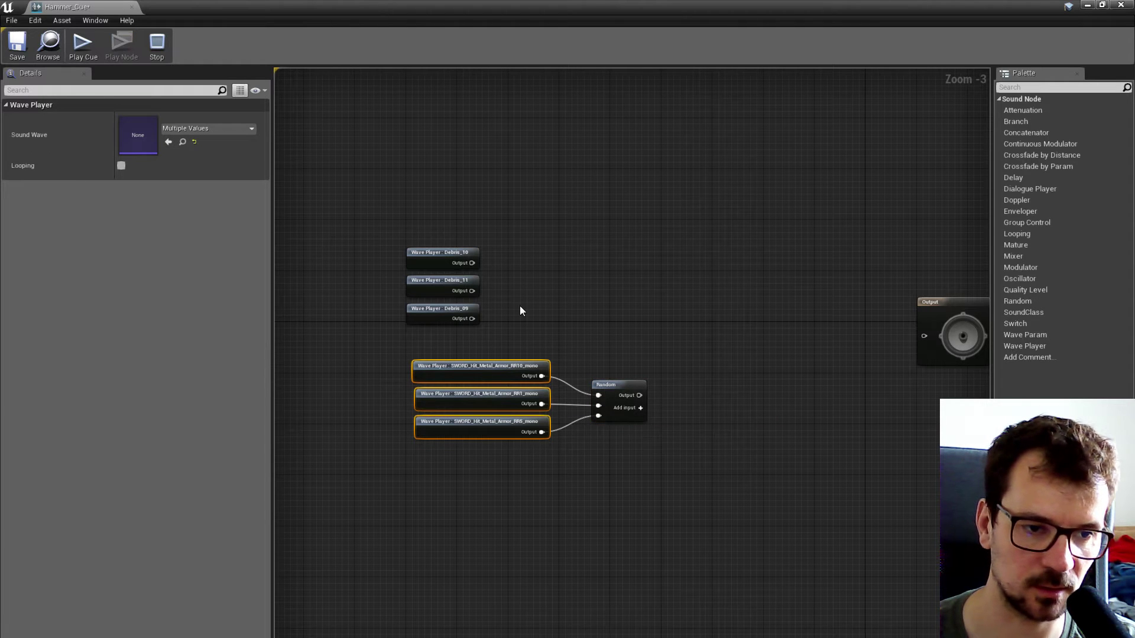
# Move the Hit_05, Hit_06 and Hit_07 Wave Players below the SWORD_Hit_Metal_Armor group
pyautogui.scroll(-4, 497, 229)
pyautogui.moveTo(496, 230); pyautogui.dragTo(633, 251, button='right')
pyautogui.scroll(4, 607, 261)
pyautogui.moveTo(550, 204); pyautogui.dragTo(508, 271)
pyautogui.moveTo(486, 215); pyautogui.dragTo(726, 458)
pyautogui.moveTo(726, 457); pyautogui.dragTo(599, 412, button='right')
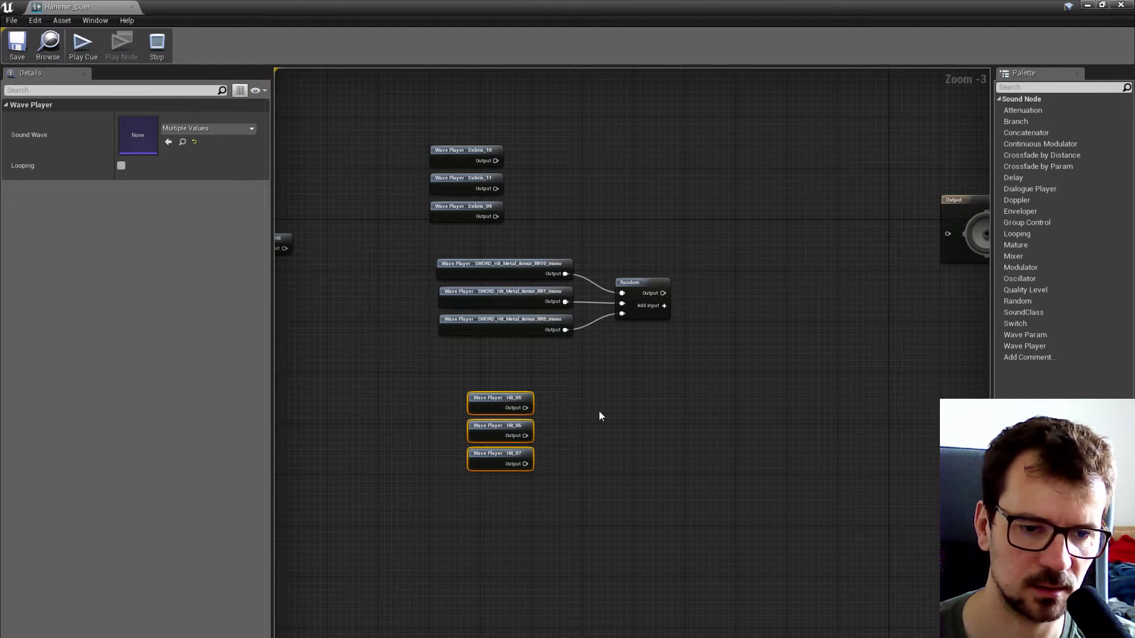
# Add a Random node fed by the Hit_05, Hit_06 and Hit_07 Wave Players
pyautogui.rightClick(600, 413)
pyautogui.write('random')
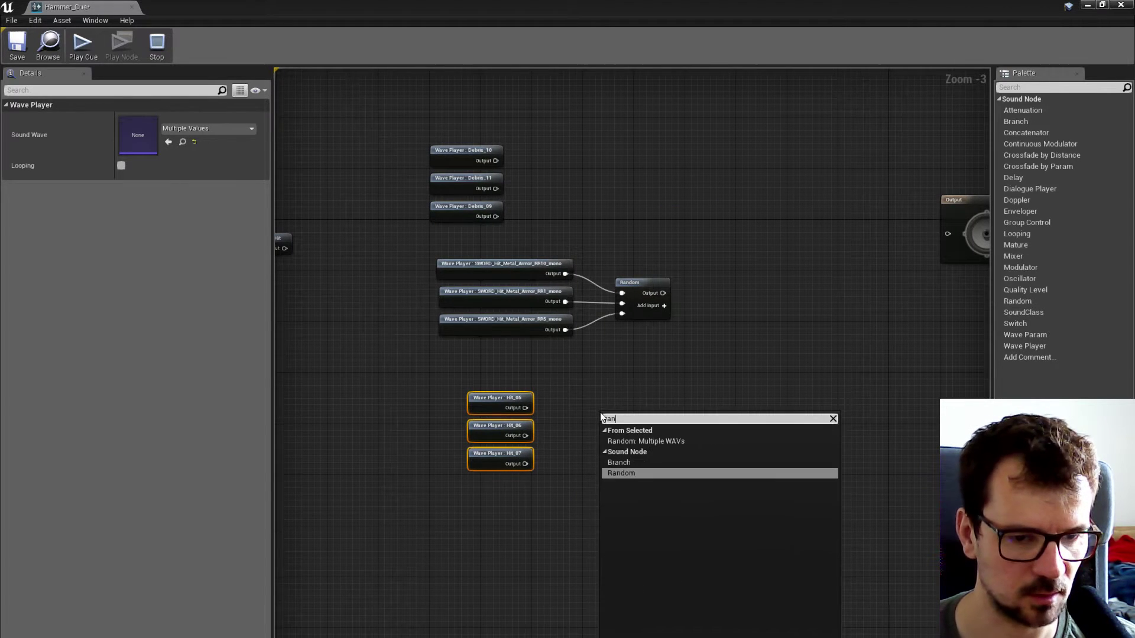
pyautogui.click(623, 471)
pyautogui.click(620, 416)
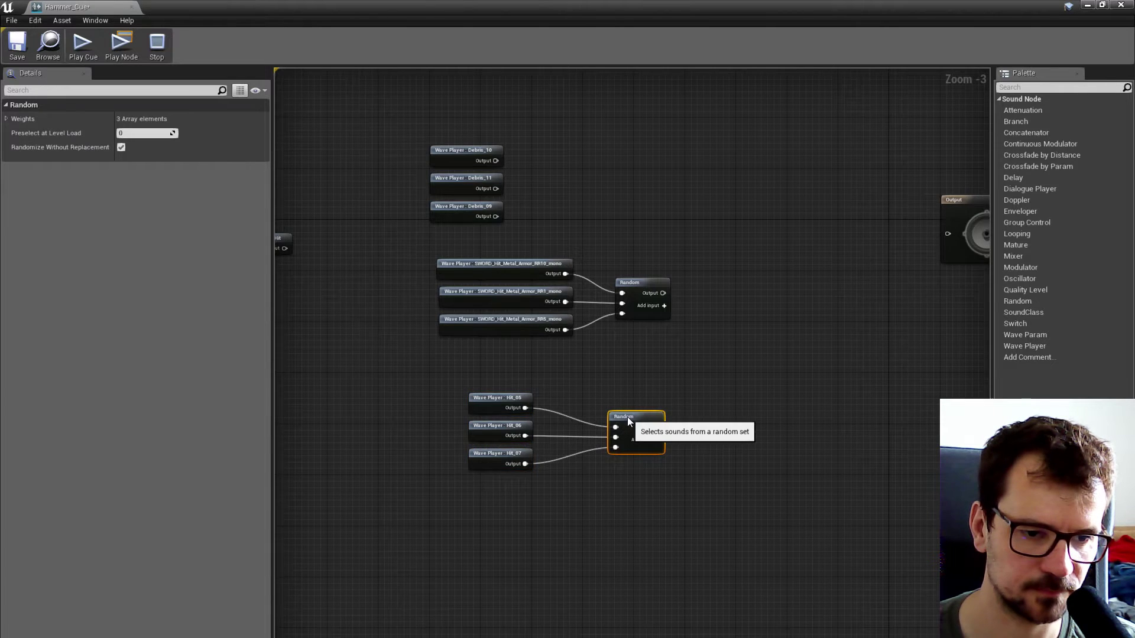
# Examine the original node network above for how its sound chains are arranged
pyautogui.scroll(-1, 650, 370)
pyautogui.scroll(1, 657, 365)
pyautogui.scroll(-1, 657, 366)
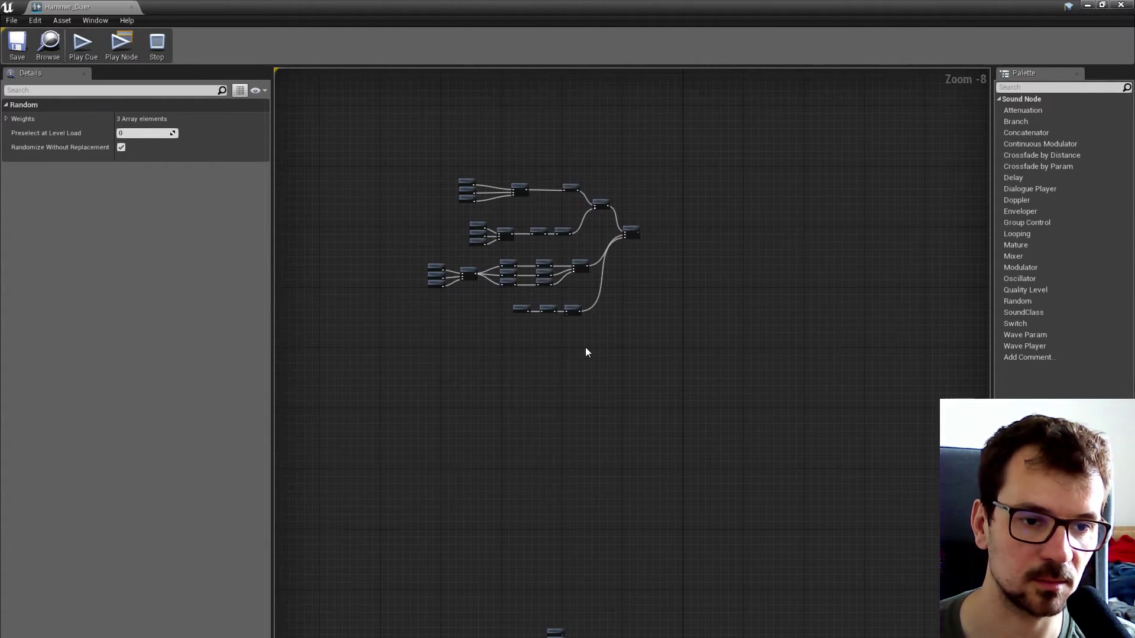
pyautogui.scroll(2, 516, 205)
pyautogui.scroll(4, 626, 285)
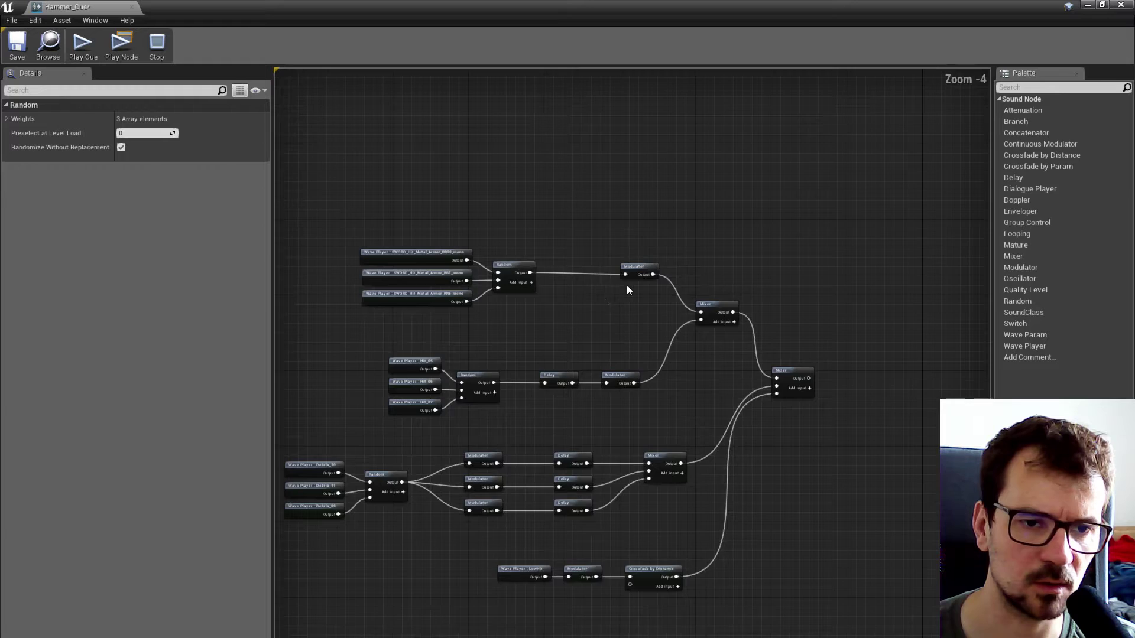
pyautogui.scroll(-10, 626, 287)
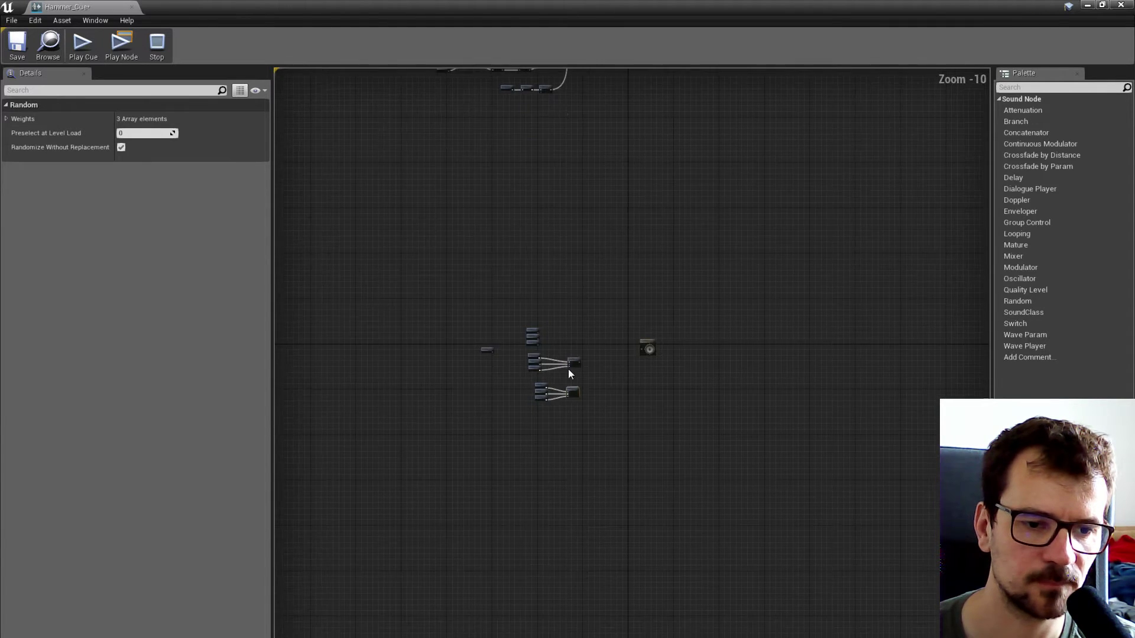
# Preview the Random node of the SWORD_Hit_Metal_Armor sounds and inspect its randomization settings
pyautogui.scroll(7, 568, 369)
pyautogui.click(596, 319)
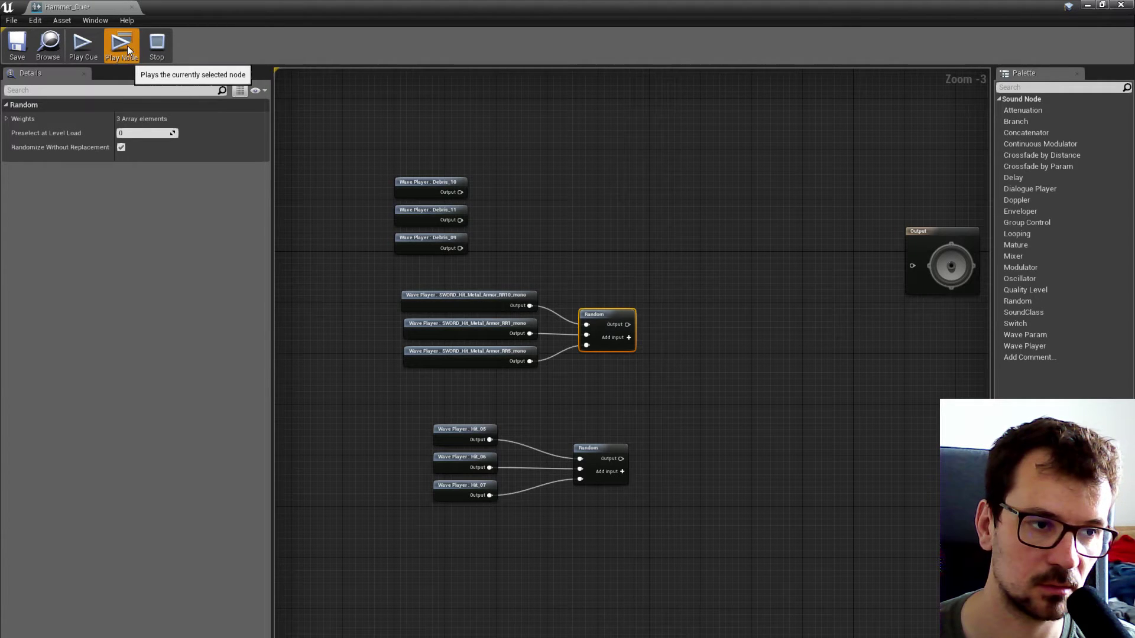
pyautogui.click(126, 45)
pyautogui.click(681, 325)
pyautogui.click(620, 340)
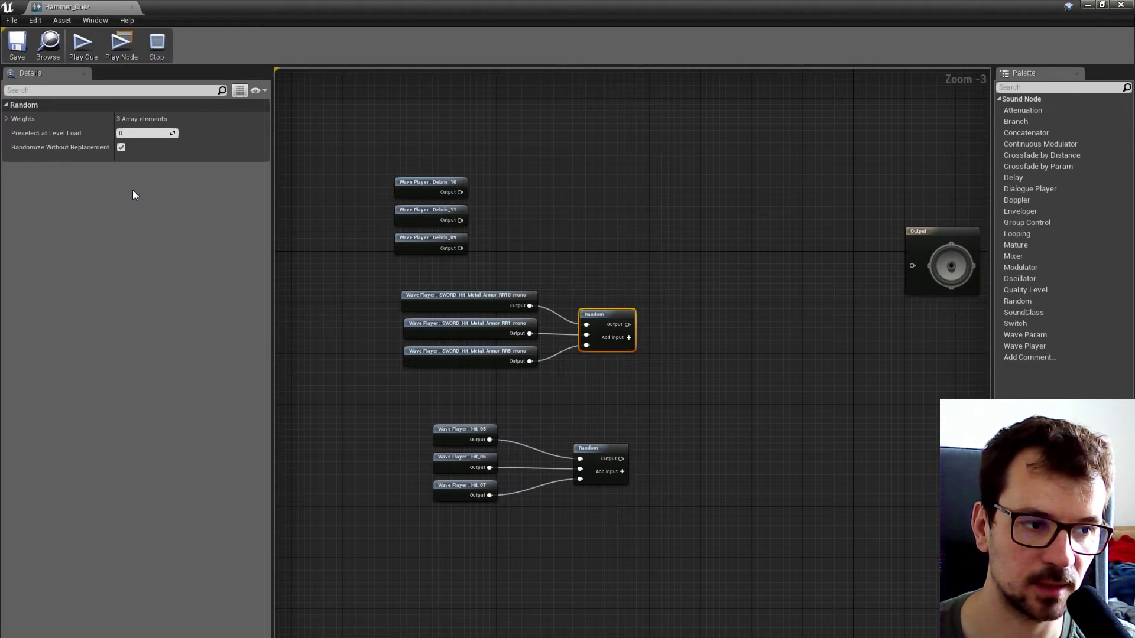
pyautogui.moveTo(114, 132); pyautogui.dragTo(122, 133)
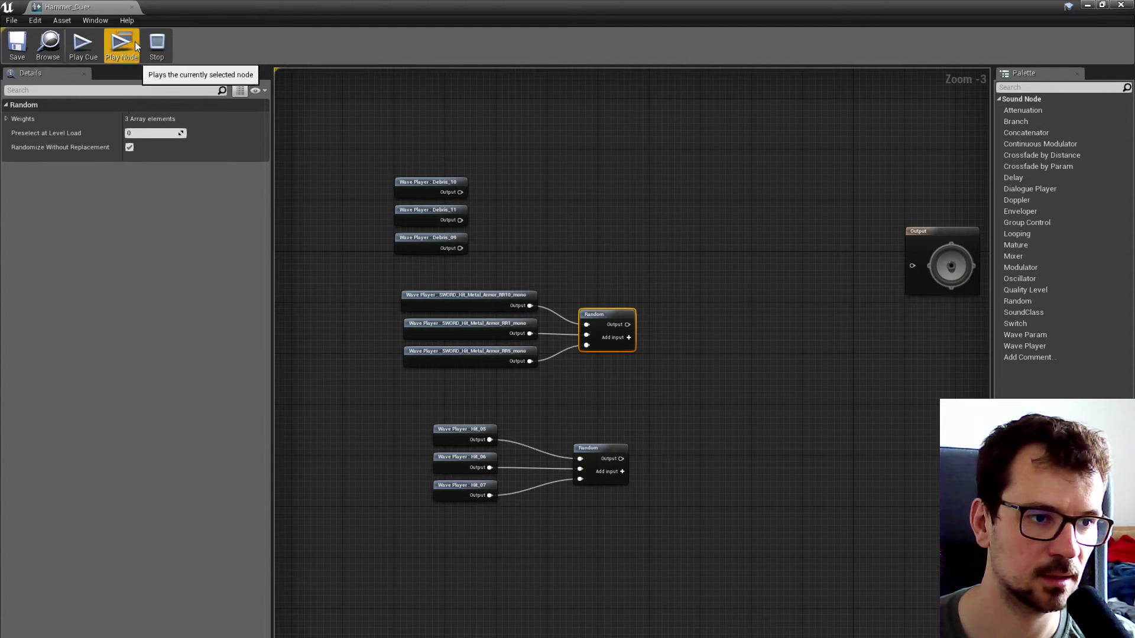
# Add a Modulator node fed by the Random node of the SWORD_Hit_Metal_Armor sounds
pyautogui.click(533, 225)
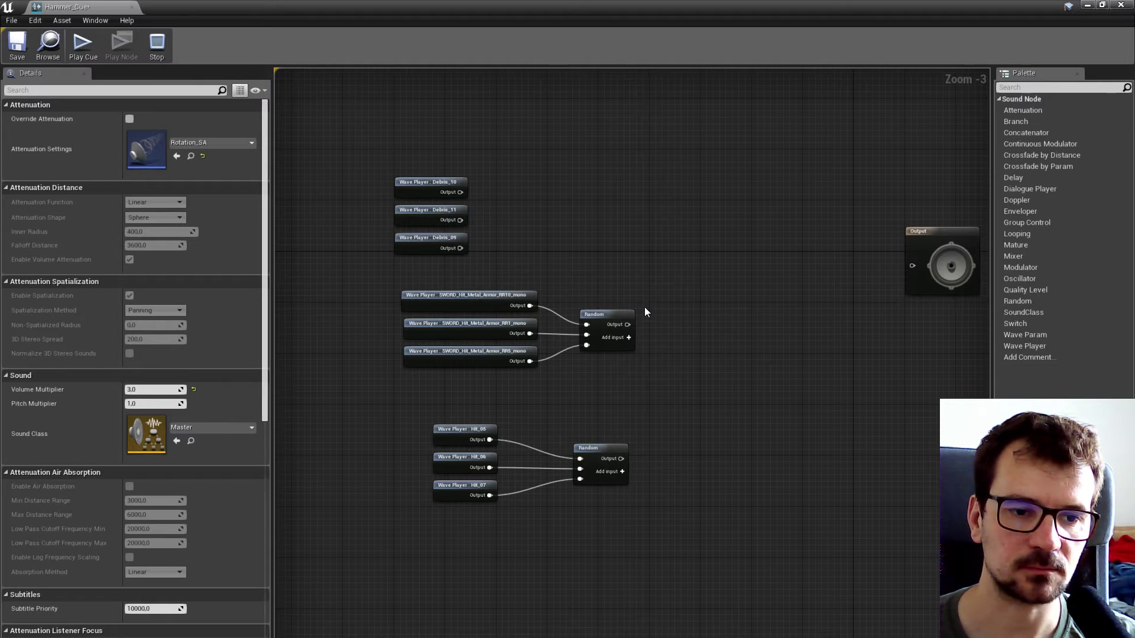
pyautogui.moveTo(627, 325); pyautogui.dragTo(674, 329)
pyautogui.write('mod')
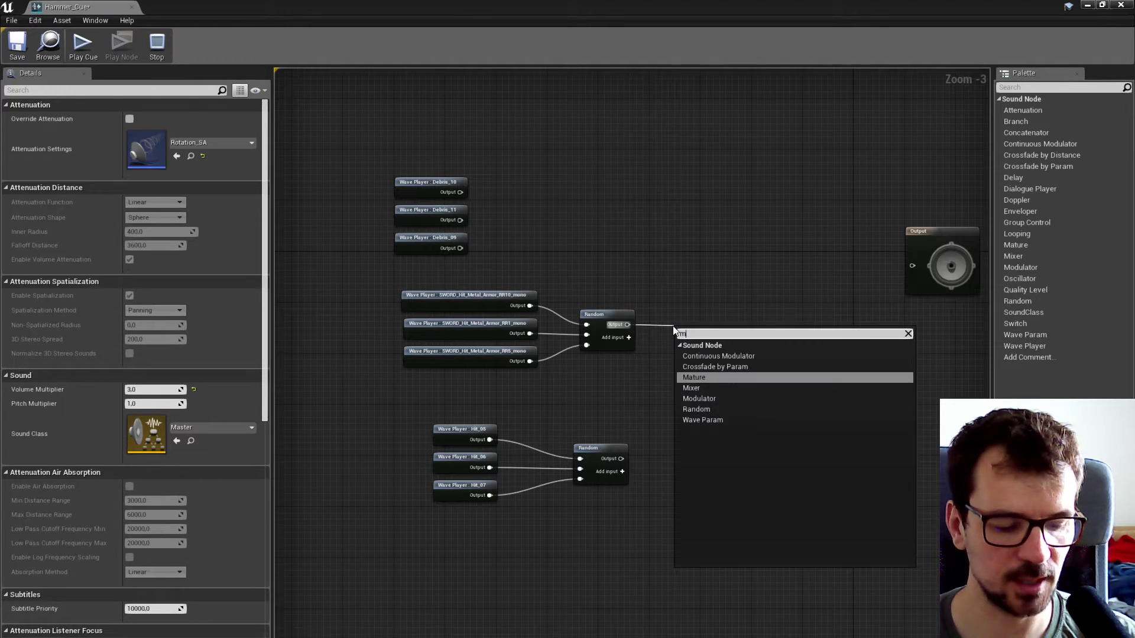
pyautogui.click(709, 366)
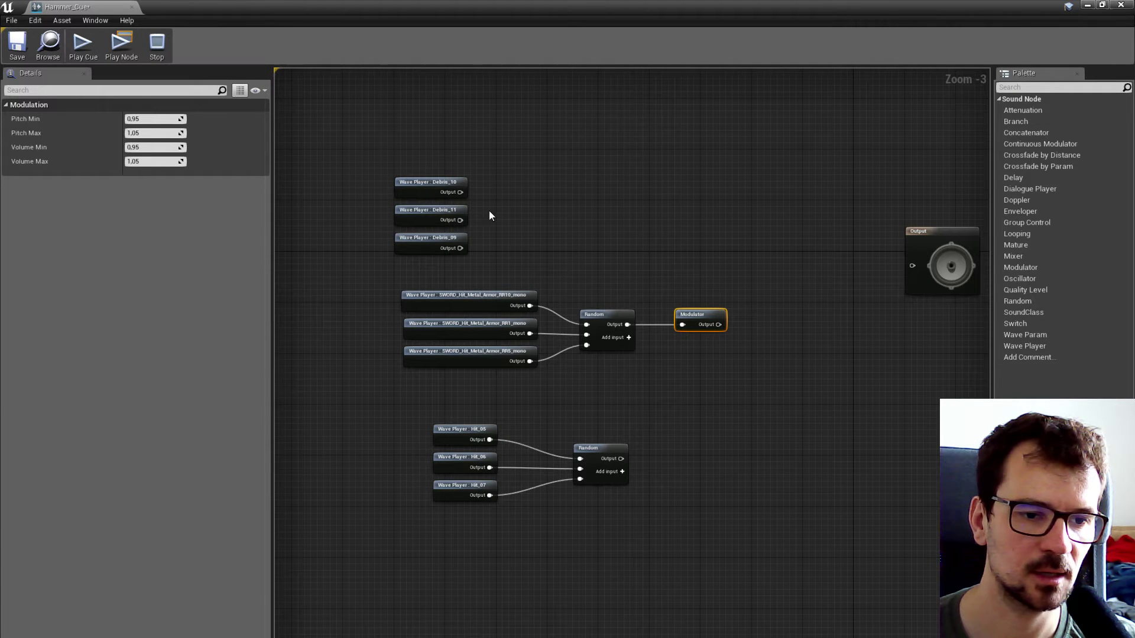
# Feed the Modulator directly from the uppermost SWORD_Hit_Metal_Armor Wave Player and preview the Modulator several times
pyautogui.moveTo(529, 305); pyautogui.dragTo(640, 263)
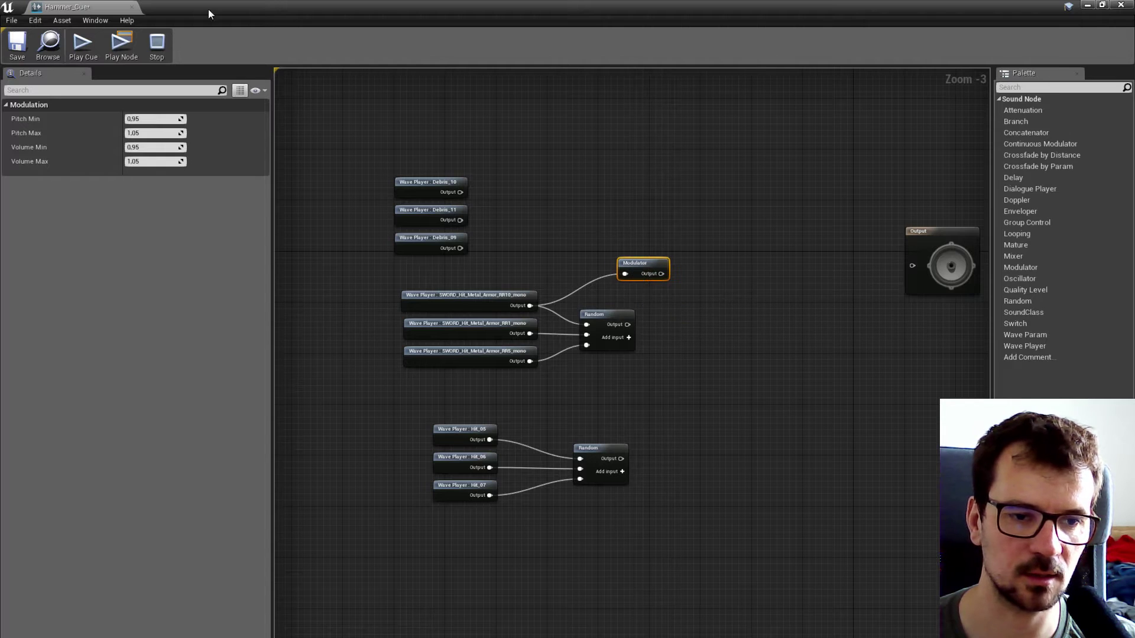
pyautogui.click(126, 44)
pyautogui.click(126, 45)
pyautogui.click(125, 45)
pyautogui.click(126, 45)
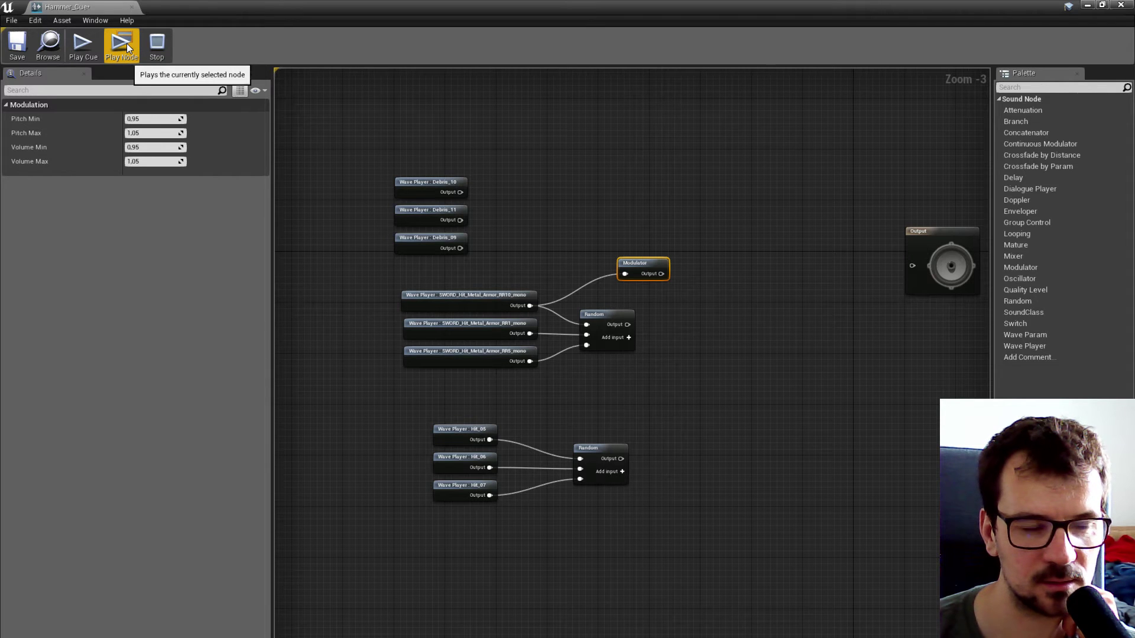
# Set the Modulator's Pitch Min to 0,97 and Pitch Max to 1,02
pyautogui.click(146, 119)
pyautogui.write('0,9')
pyautogui.click(156, 133)
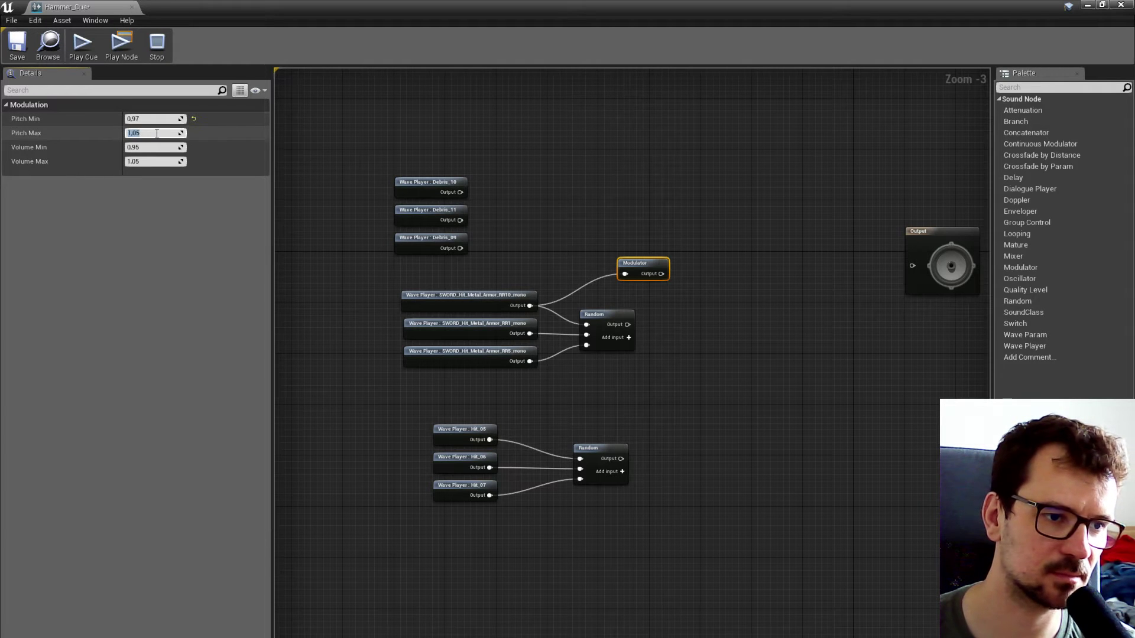
pyautogui.press('BackSpace')
pyautogui.write('1')
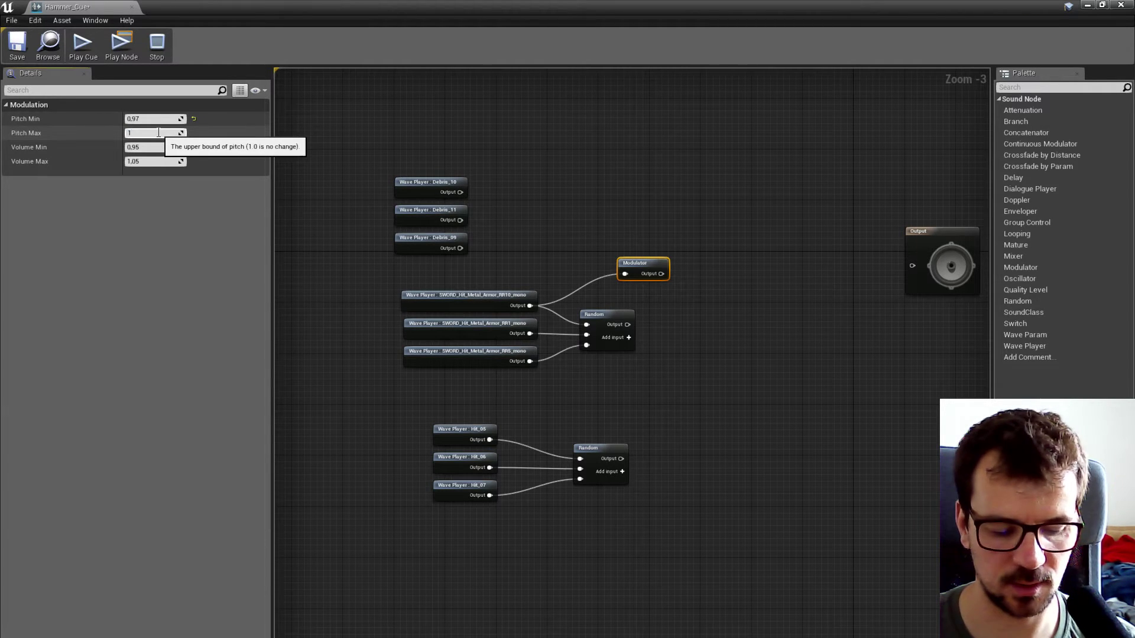
pyautogui.write(',02')
pyautogui.press('Return')
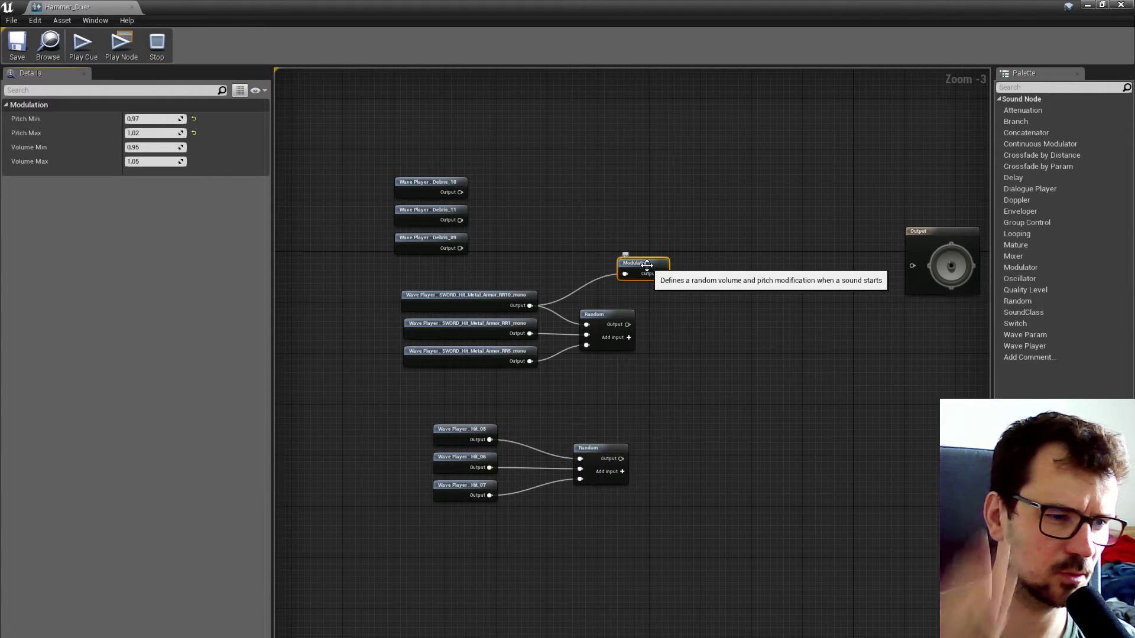
# Set the Modulator's Pitch Max to 1,03 and preview the node
pyautogui.click(154, 134)
pyautogui.click(159, 133)
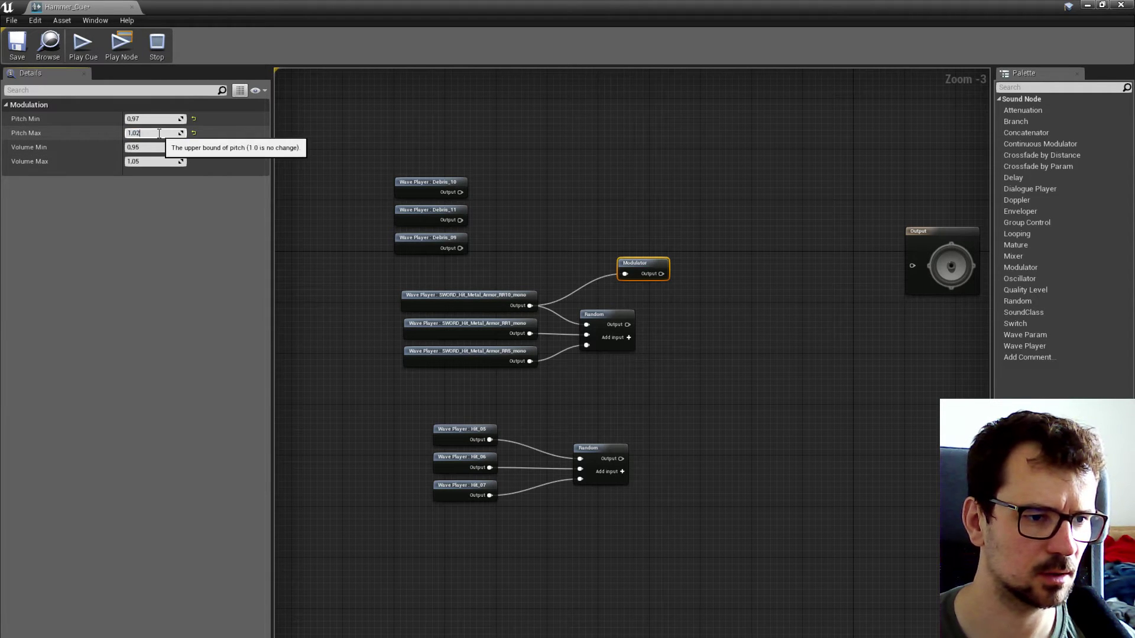
pyautogui.press('BackSpace')
pyautogui.write('3')
pyautogui.press('Return')
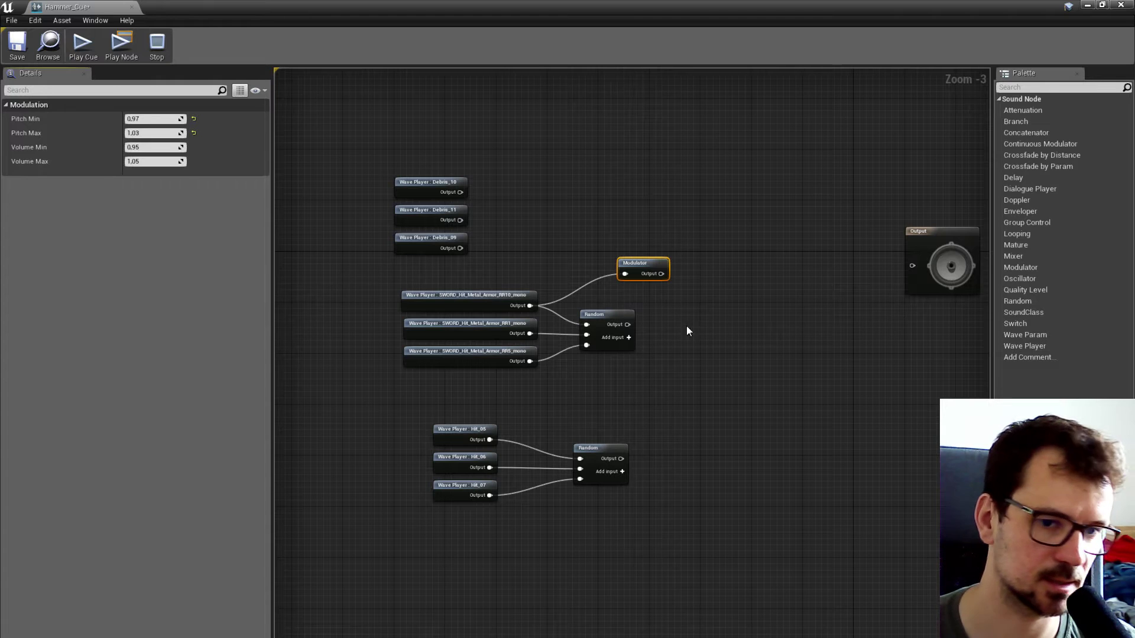
pyautogui.click(118, 43)
pyautogui.click(118, 43)
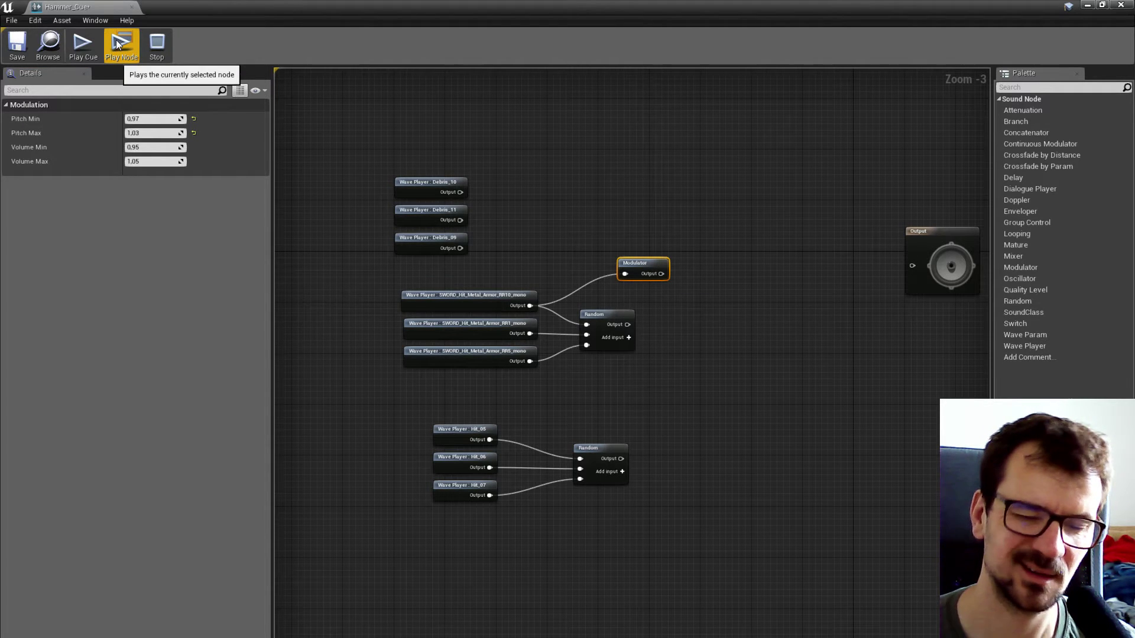
# Feed the Modulator from the SWORD_Hit_Metal_Armor Random node, placed beside it, and check the Hit sounds' Random node
pyautogui.moveTo(648, 236); pyautogui.dragTo(674, 277)
pyautogui.moveTo(627, 325); pyautogui.dragTo(695, 316)
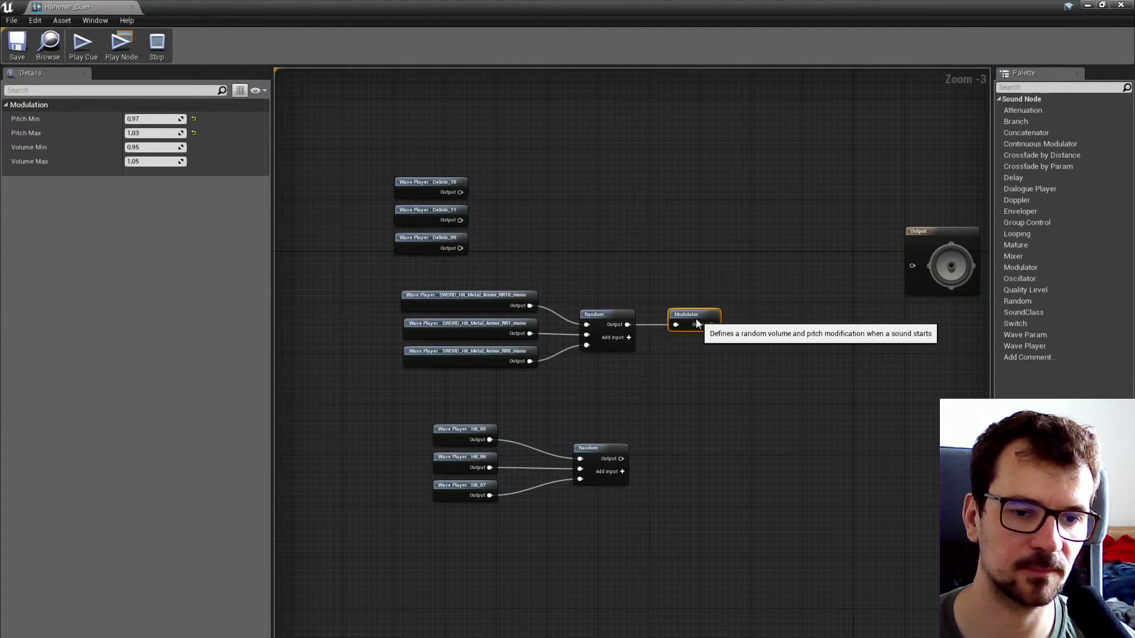
pyautogui.click(607, 455)
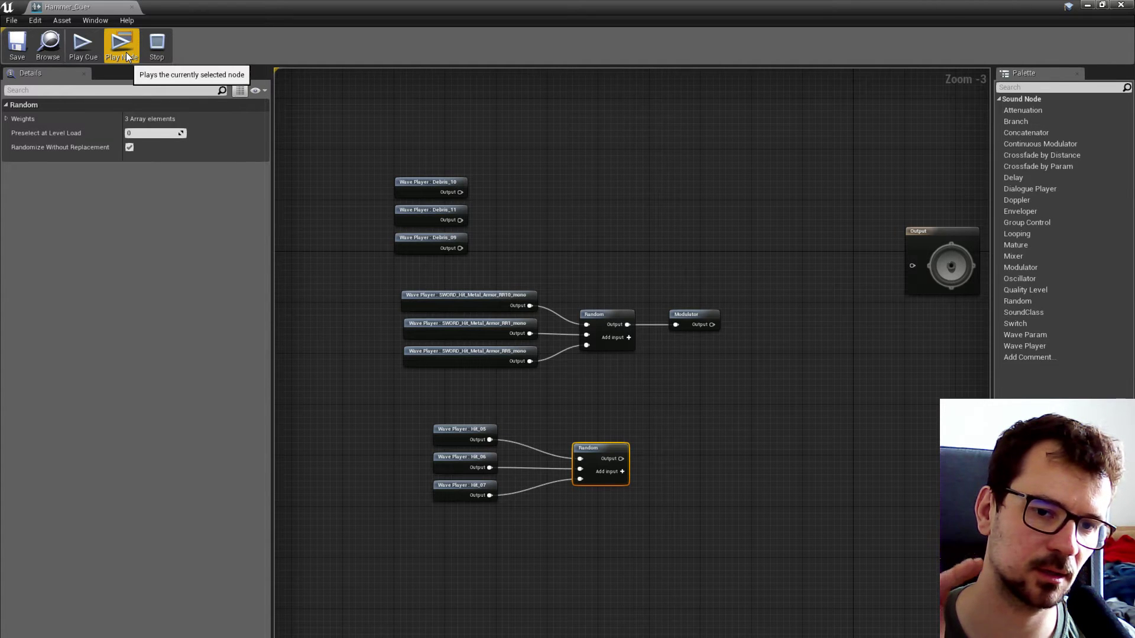
pyautogui.click(740, 409)
# Duplicate the armor Modulator and feed the copy from the Random node of the Hit sounds
pyautogui.click(692, 312)
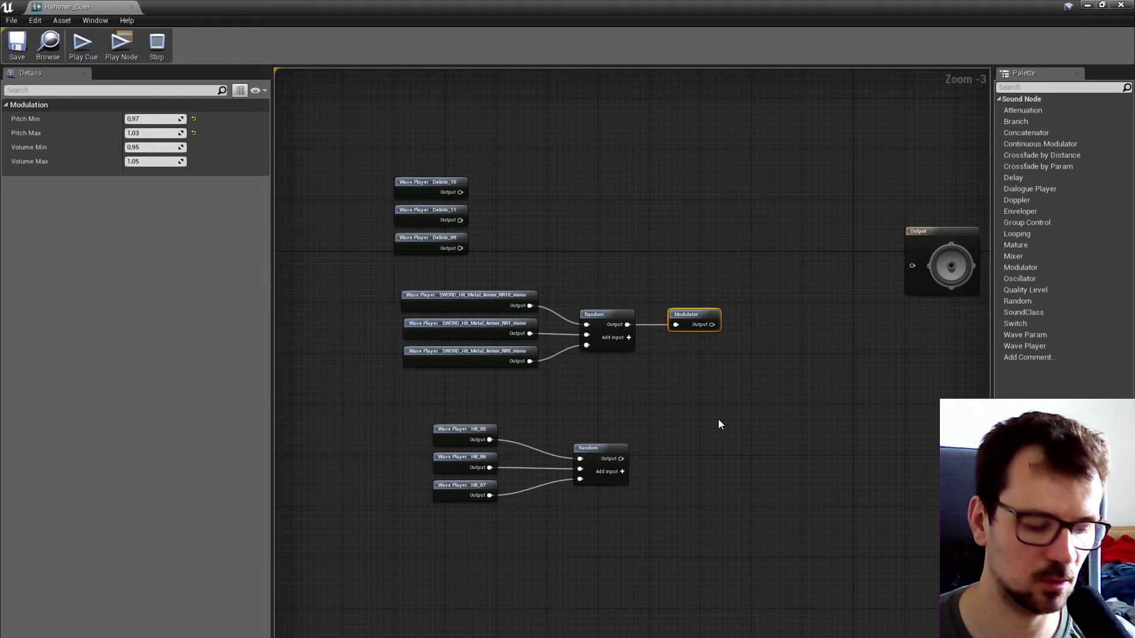
pyautogui.hotkey('ctrl', 'c')
pyautogui.hotkey('ctrl', 'v')
pyautogui.moveTo(620, 458); pyautogui.dragTo(686, 450)
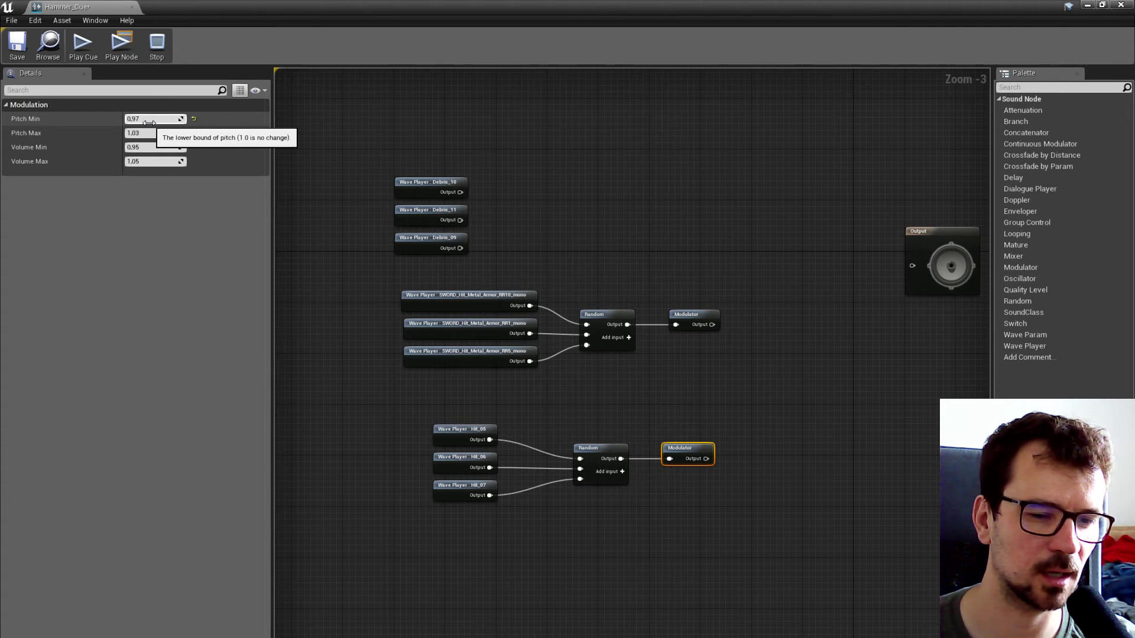
# Set Pitch Min and Pitch Max of the Hit sounds' Modulator to 1,0 and preview it
pyautogui.click(149, 120)
pyautogui.write('1')
pyautogui.click(147, 134)
pyautogui.write('1')
pyautogui.click(552, 363)
pyautogui.click(687, 454)
pyautogui.click(112, 47)
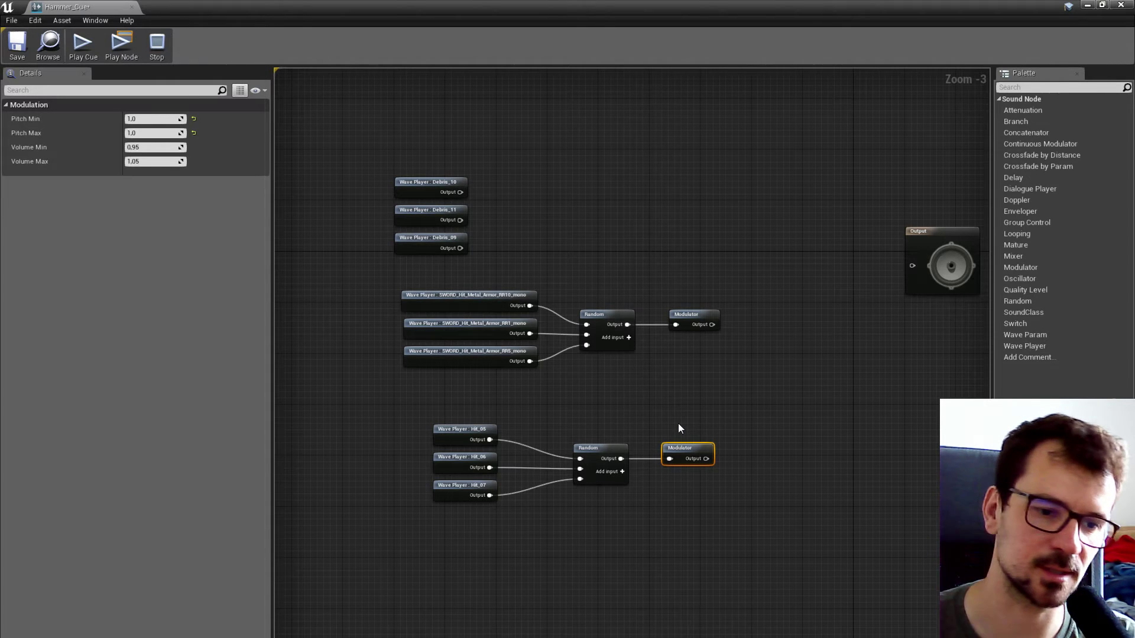
# Try the Hit Modulator fed directly by Hit_05 with Pitch Min 1,1 and Pitch Max 0,9, and preview it
pyautogui.click(589, 458)
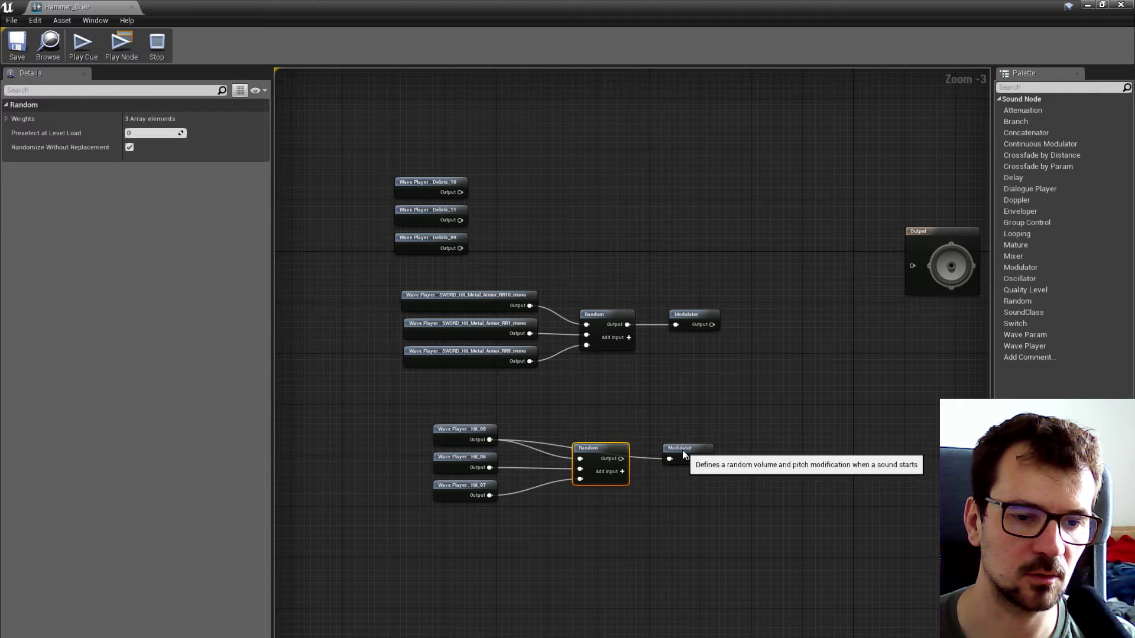
pyautogui.click(681, 450)
pyautogui.click(160, 118)
pyautogui.write('1,1')
pyautogui.click(157, 134)
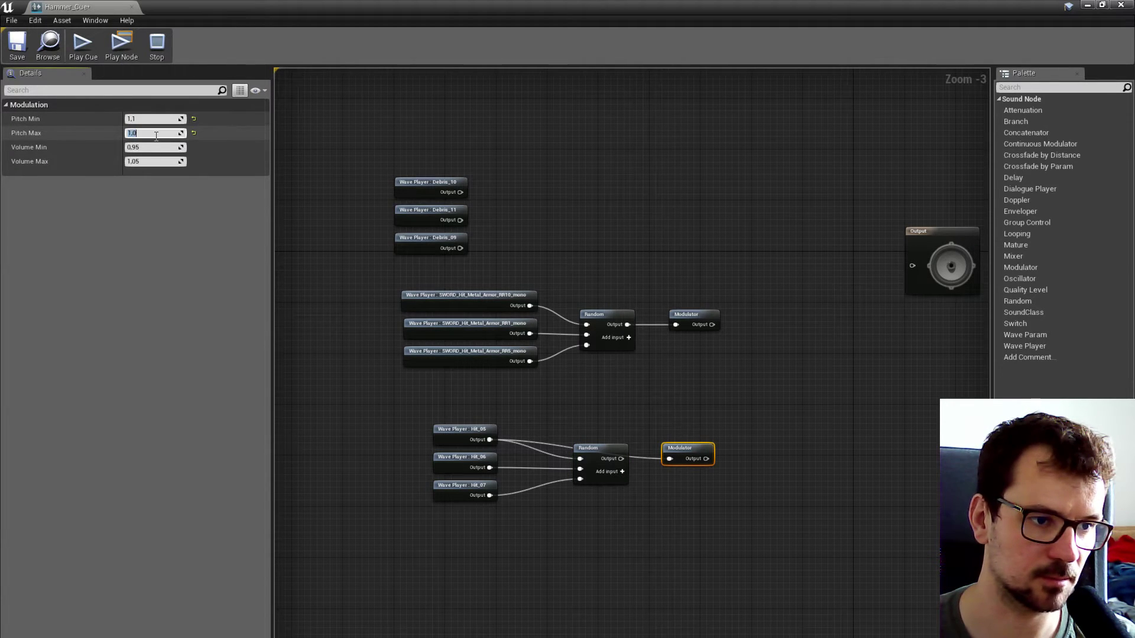
pyautogui.write('0,9')
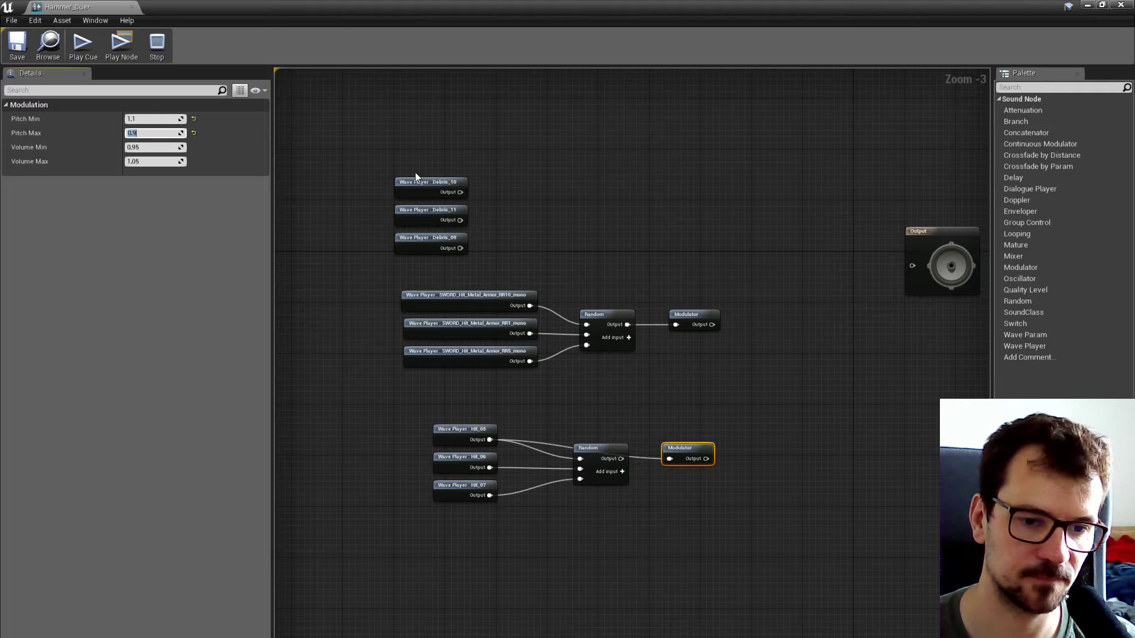
pyautogui.click(119, 47)
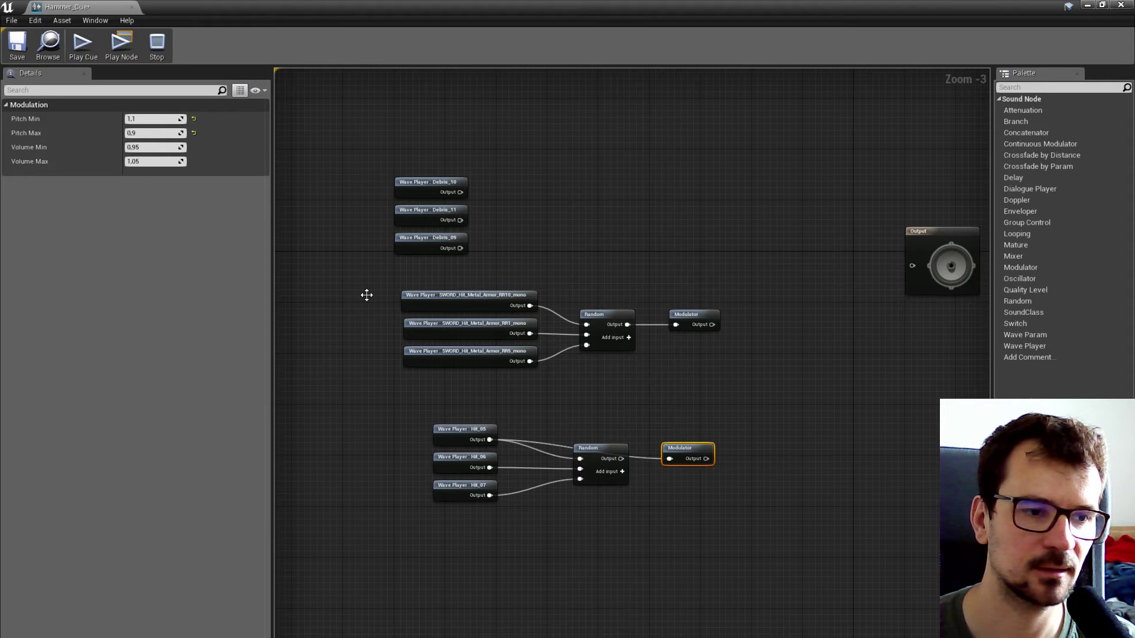
# Reset the Hit Modulator's Pitch Min and Pitch Max to 1,0
pyautogui.click(167, 120)
pyautogui.write('1,0')
pyautogui.press('Tab')
pyautogui.write('1,0')
pyautogui.press('Return')
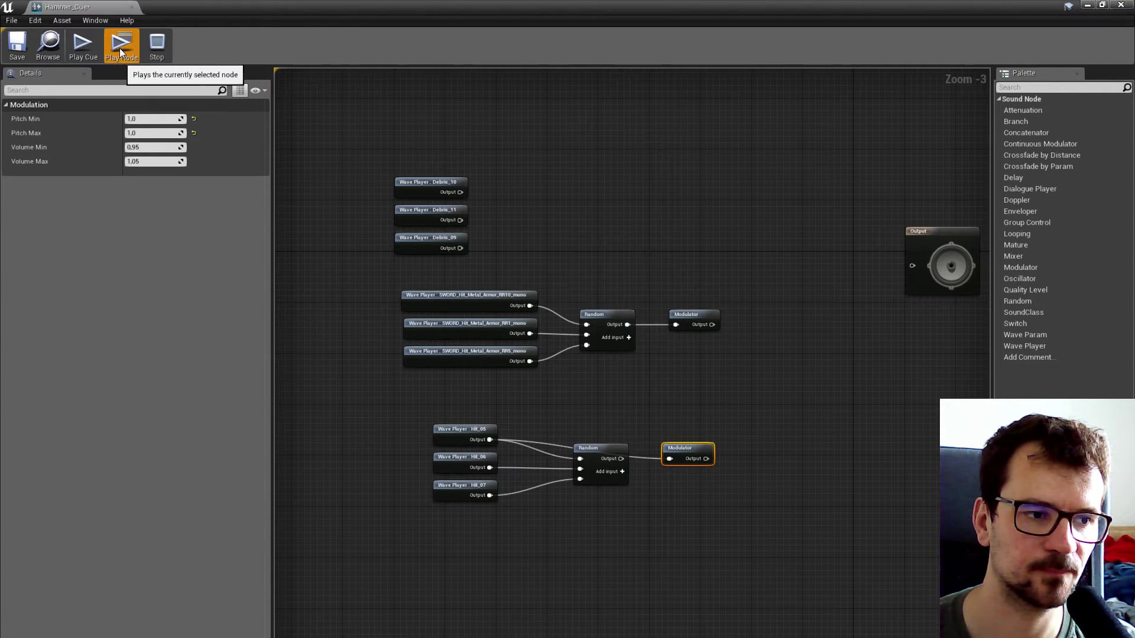
# Set the Hit Modulator's Volume Min to 0,9 and Volume Max to 1,1, and preview it
pyautogui.click(167, 146)
pyautogui.write('0,9')
pyautogui.click(164, 162)
pyautogui.press('BackSpace')
pyautogui.press('BackSpace')
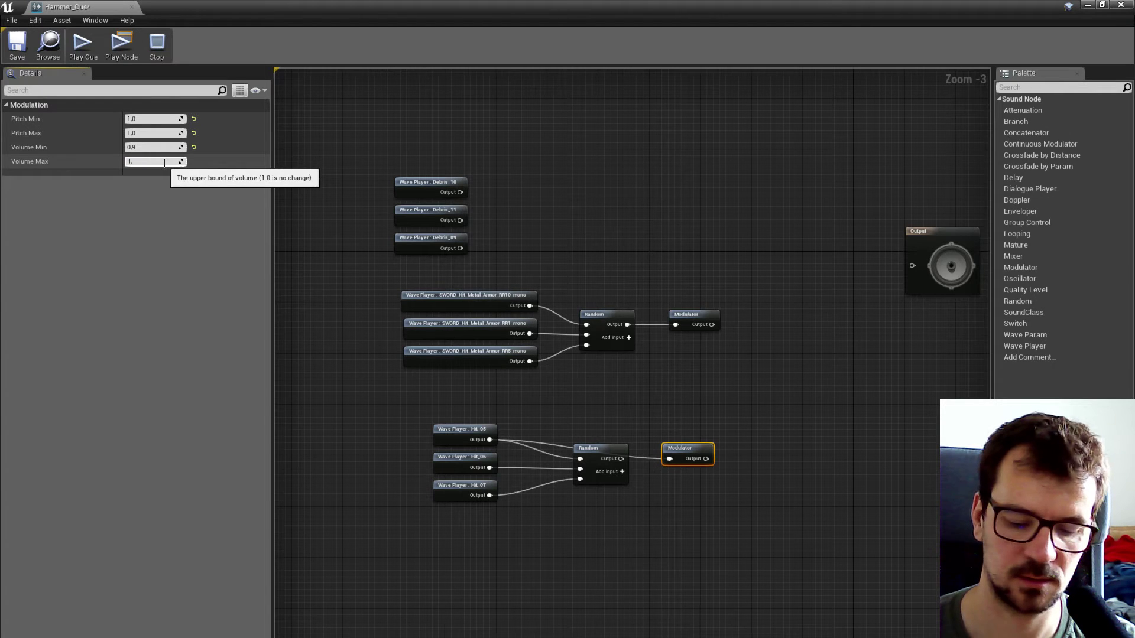
pyautogui.write('1')
pyautogui.press('Return')
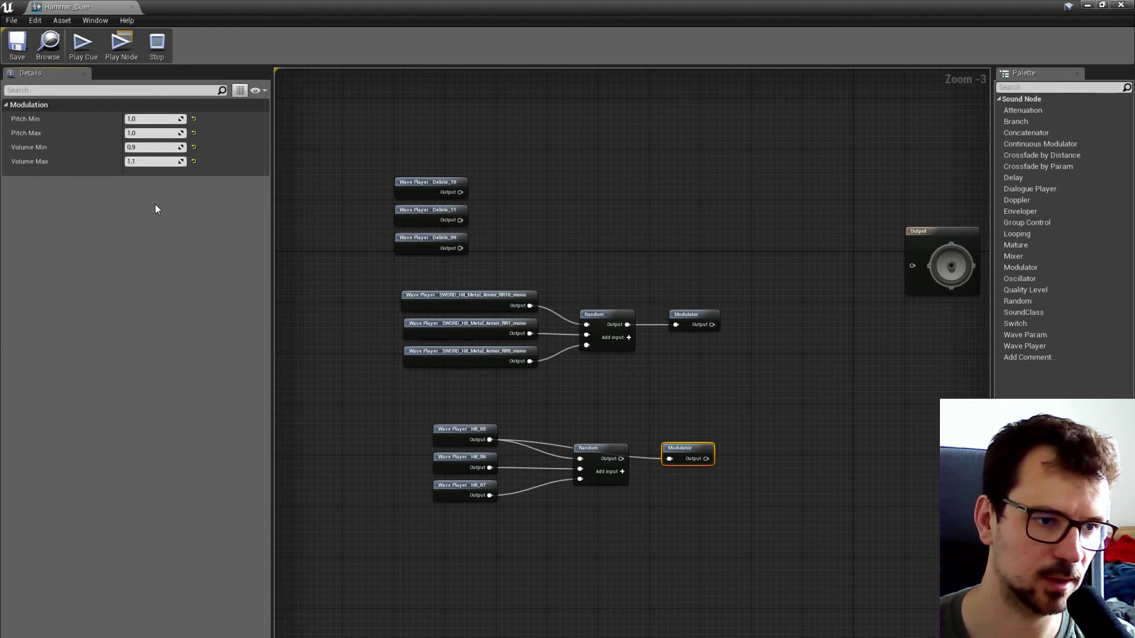
pyautogui.click(129, 47)
# Reconnect the Hit sounds' Random node to their Modulator and preview the result
pyautogui.moveTo(621, 462); pyautogui.dragTo(669, 459)
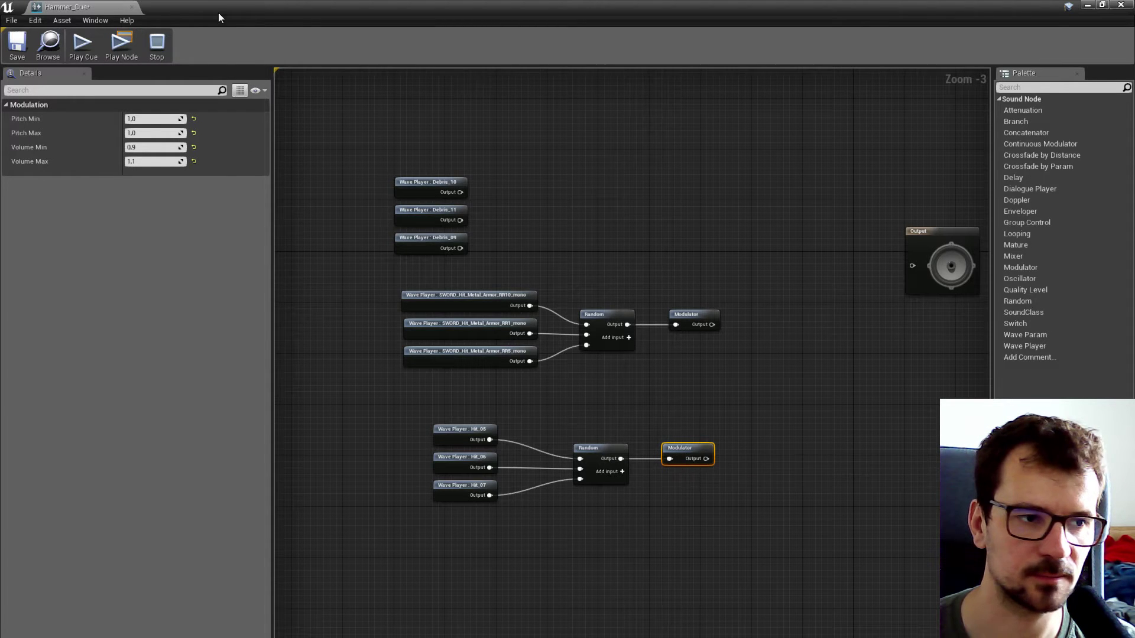
pyautogui.click(119, 48)
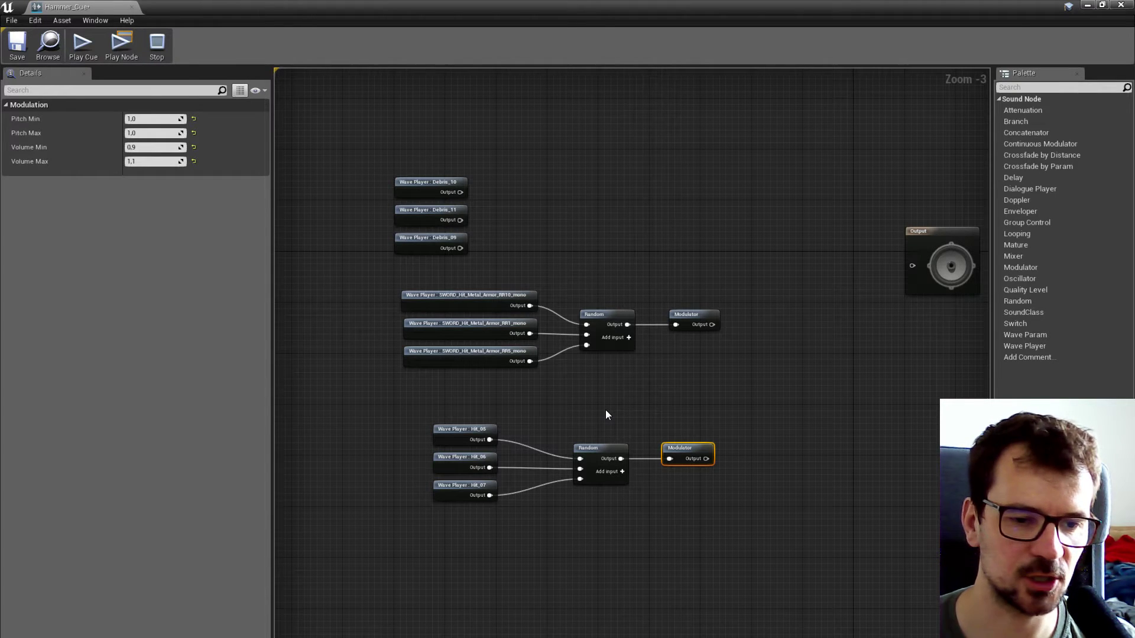
# Review the Random node, Wave Players and Modulator settings of the Hit sound chain
pyautogui.moveTo(577, 412); pyautogui.dragTo(611, 529)
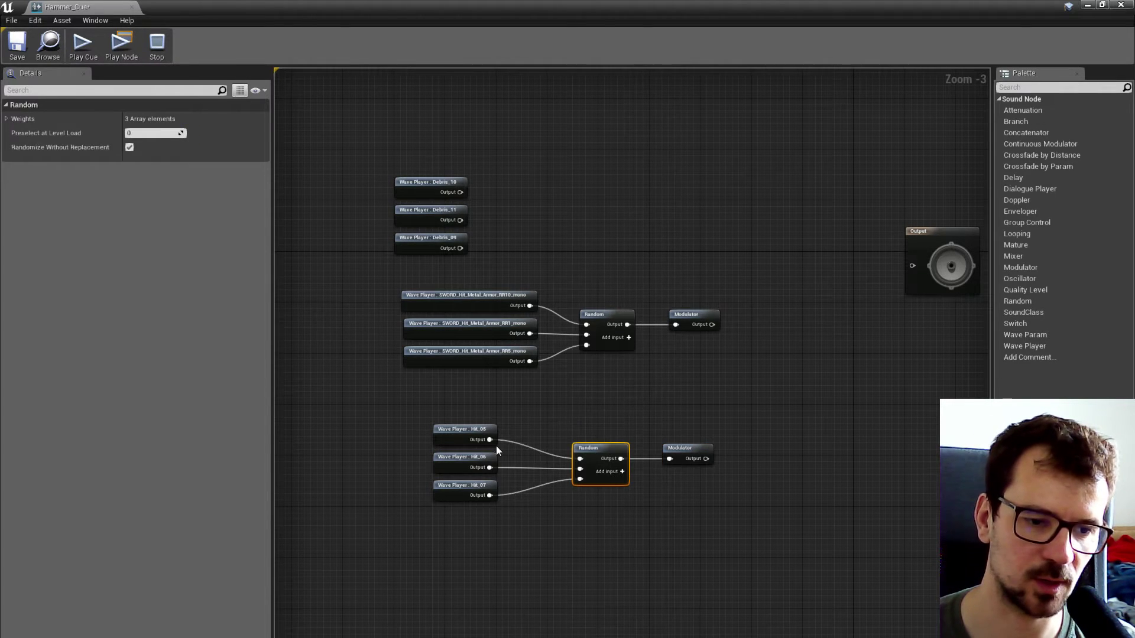
pyautogui.moveTo(423, 424); pyautogui.dragTo(456, 499)
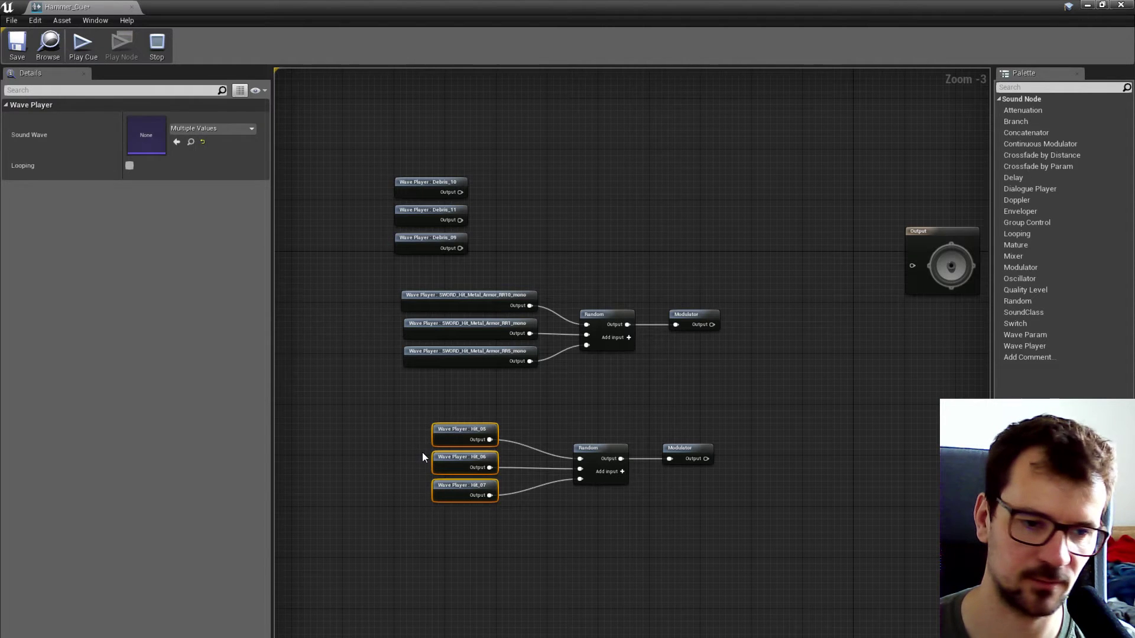
pyautogui.click(420, 450)
pyautogui.moveTo(421, 421); pyautogui.dragTo(448, 501)
pyautogui.click(664, 425)
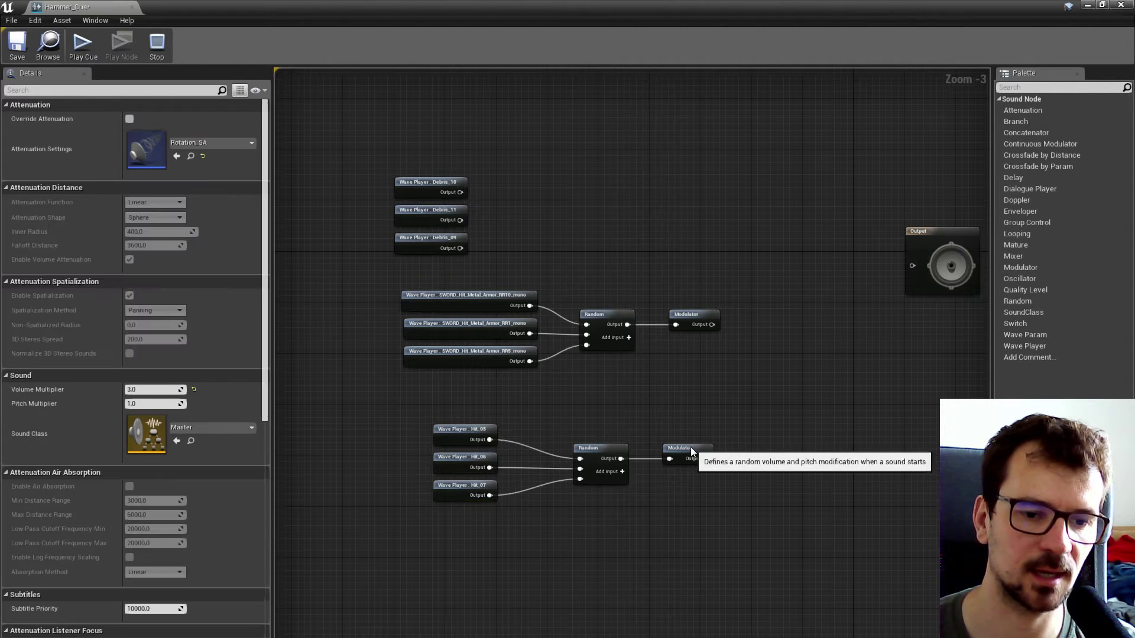
pyautogui.click(683, 451)
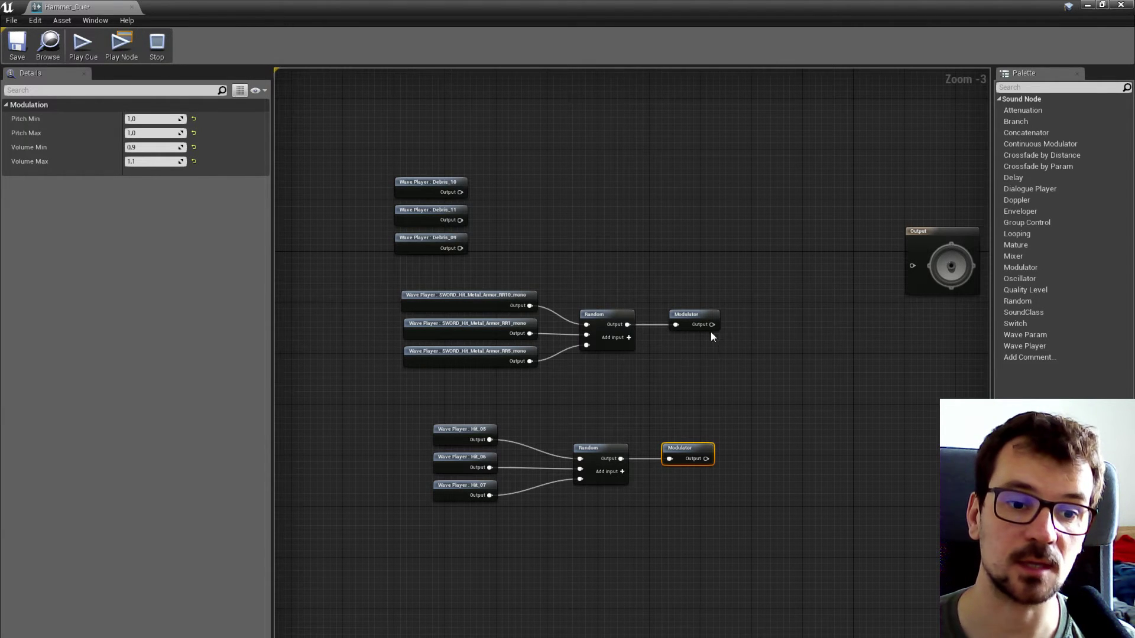
# Add a Mixer node combining the armor and Hit Modulators, and preview the mixed sound
pyautogui.moveTo(712, 324); pyautogui.dragTo(764, 395)
pyautogui.write('mix')
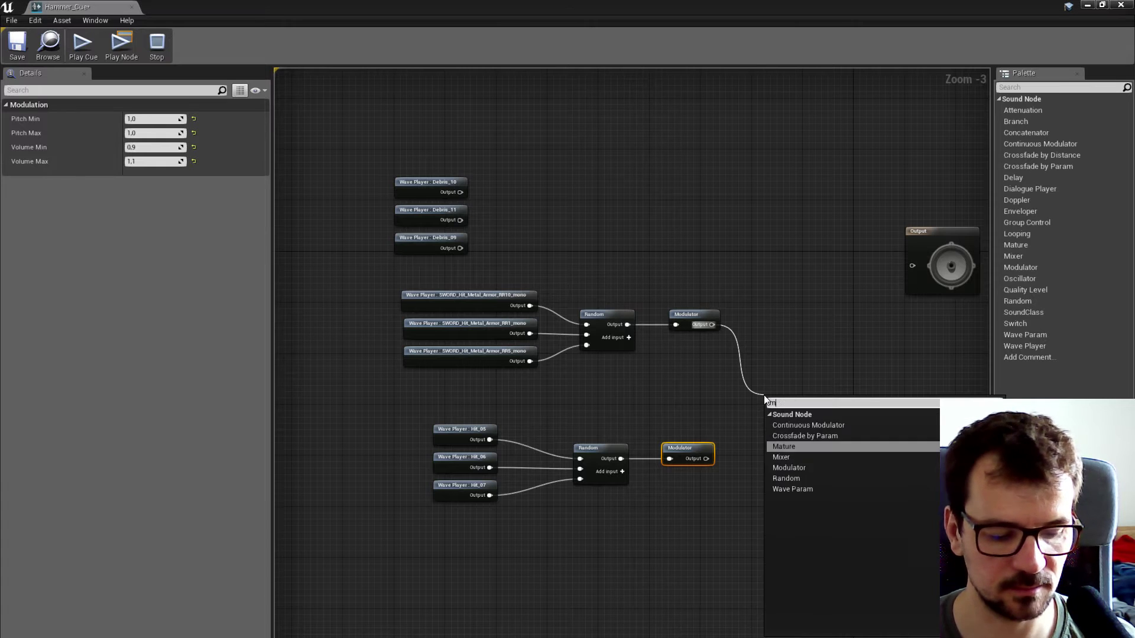
pyautogui.click(815, 422)
pyautogui.moveTo(706, 458); pyautogui.dragTo(772, 420)
pyautogui.click(795, 407)
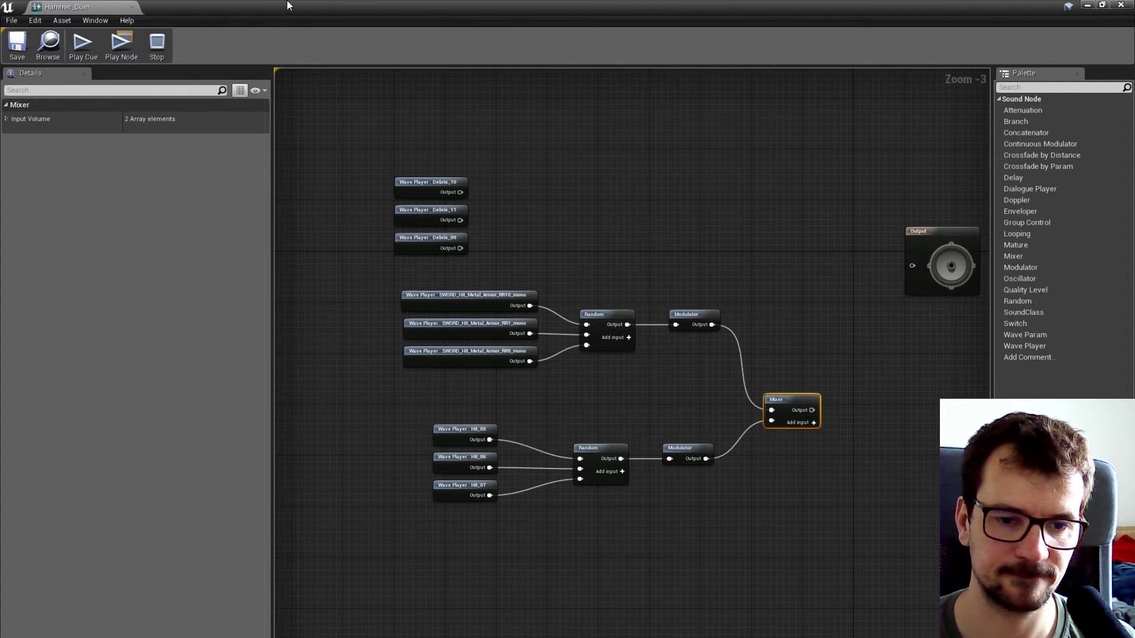
pyautogui.click(120, 39)
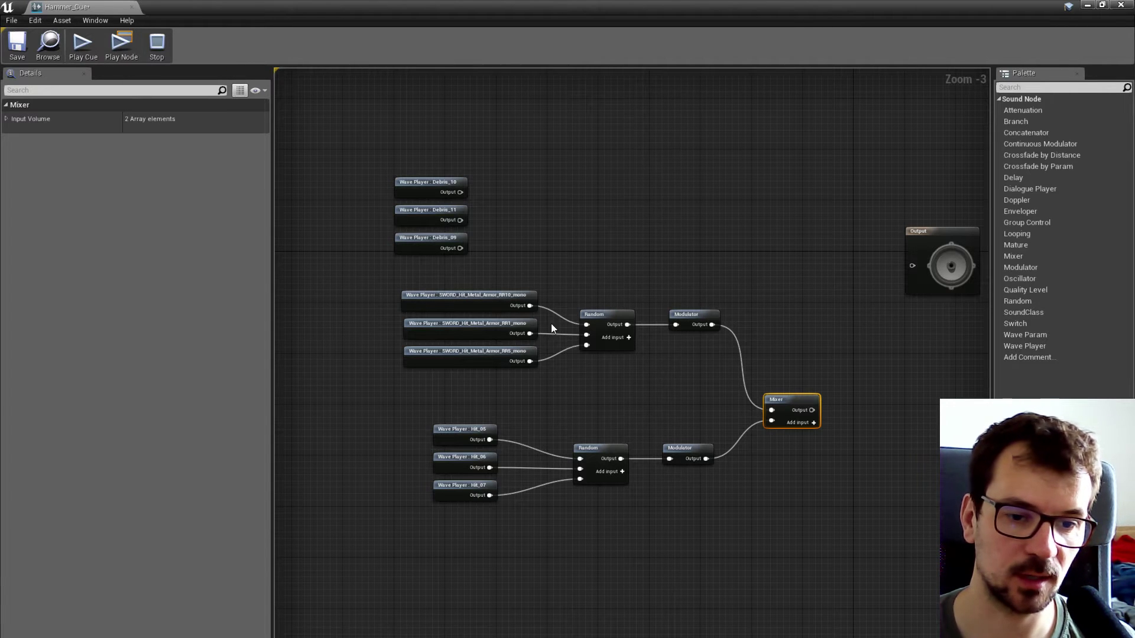
# Move the Hit Modulator closer to its Random node and add a Delay node below the Mixer
pyautogui.moveTo(689, 450); pyautogui.dragTo(675, 450)
pyautogui.click(741, 481)
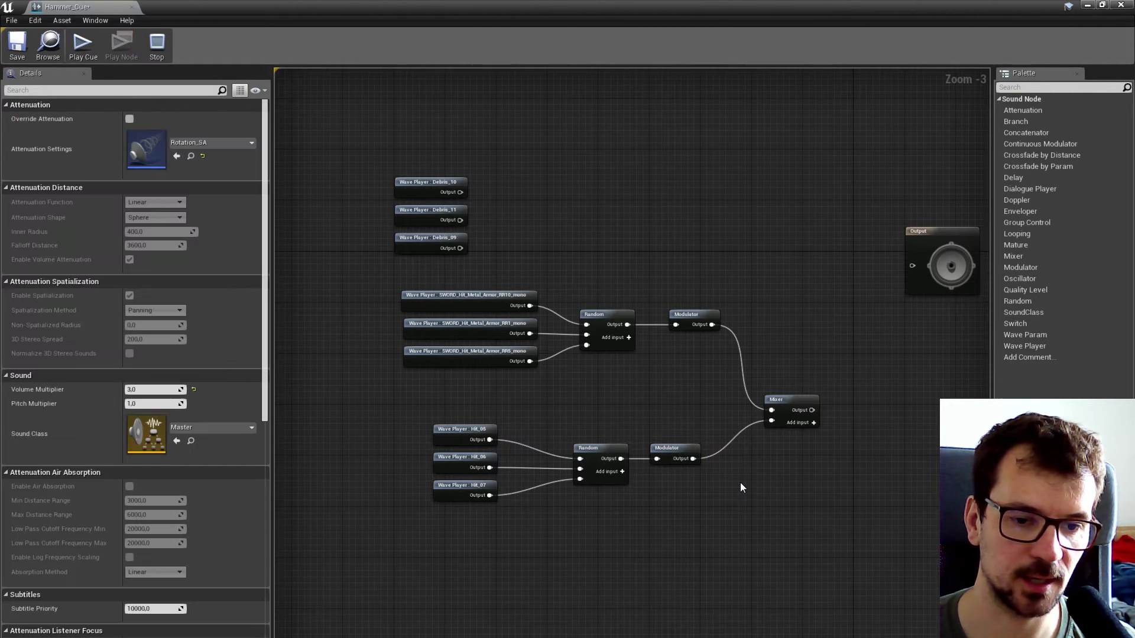
pyautogui.rightClick(748, 480)
pyautogui.write('del')
pyautogui.click(761, 268)
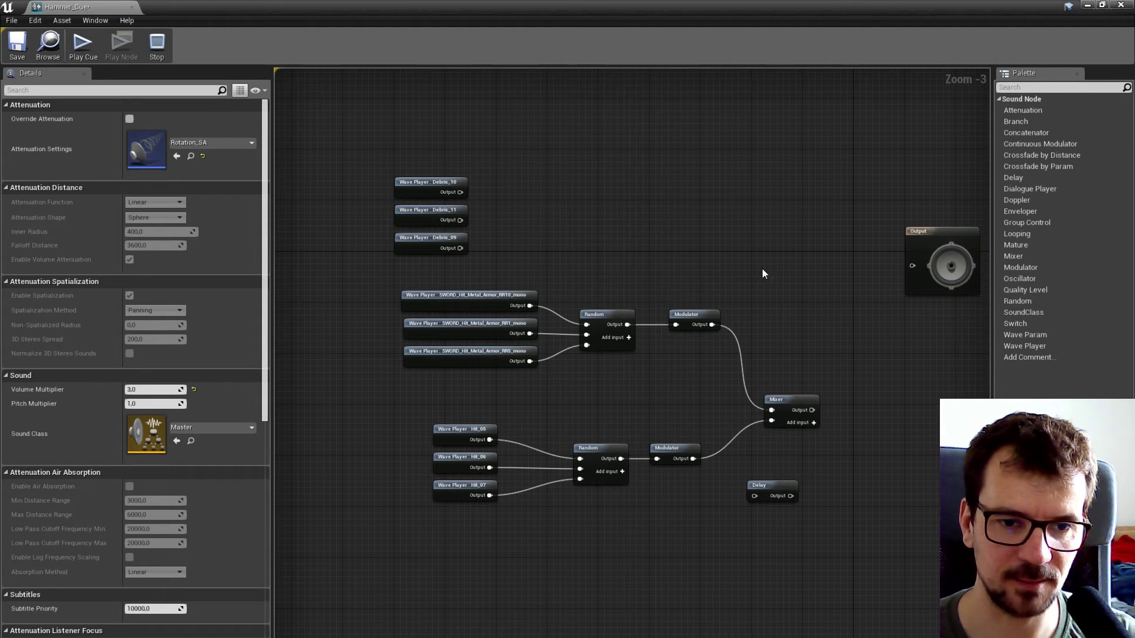
pyautogui.click(769, 485)
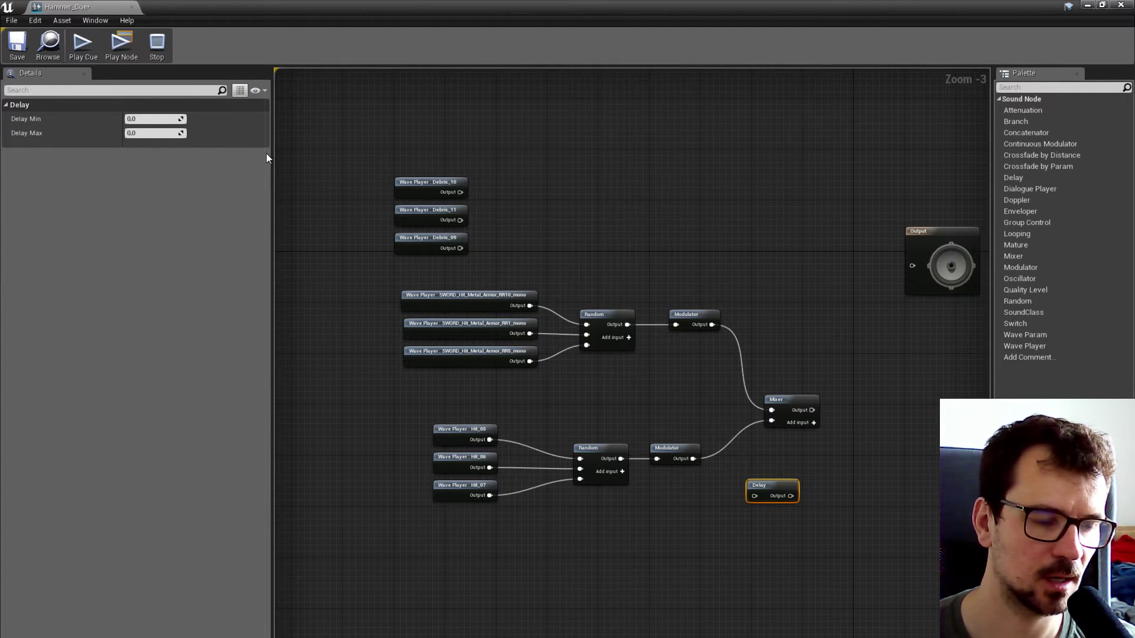
# Set the Delay node's maximum delay to 0.1 and feed the Hit Modulator's output into it
pyautogui.click(145, 138)
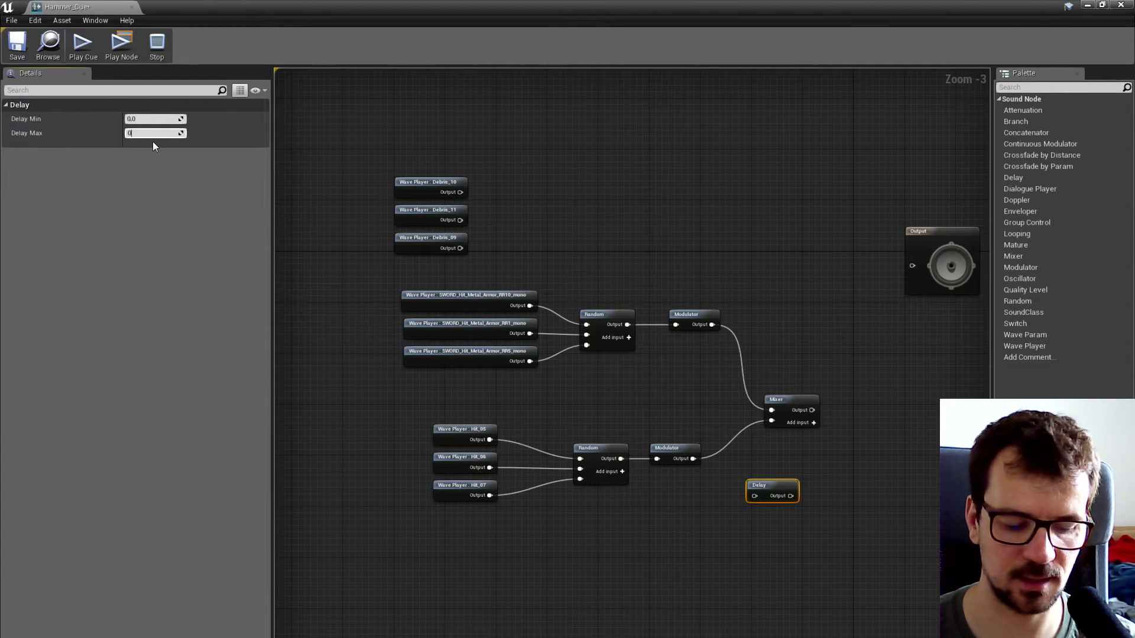
pyautogui.write('0.1')
pyautogui.press('Return')
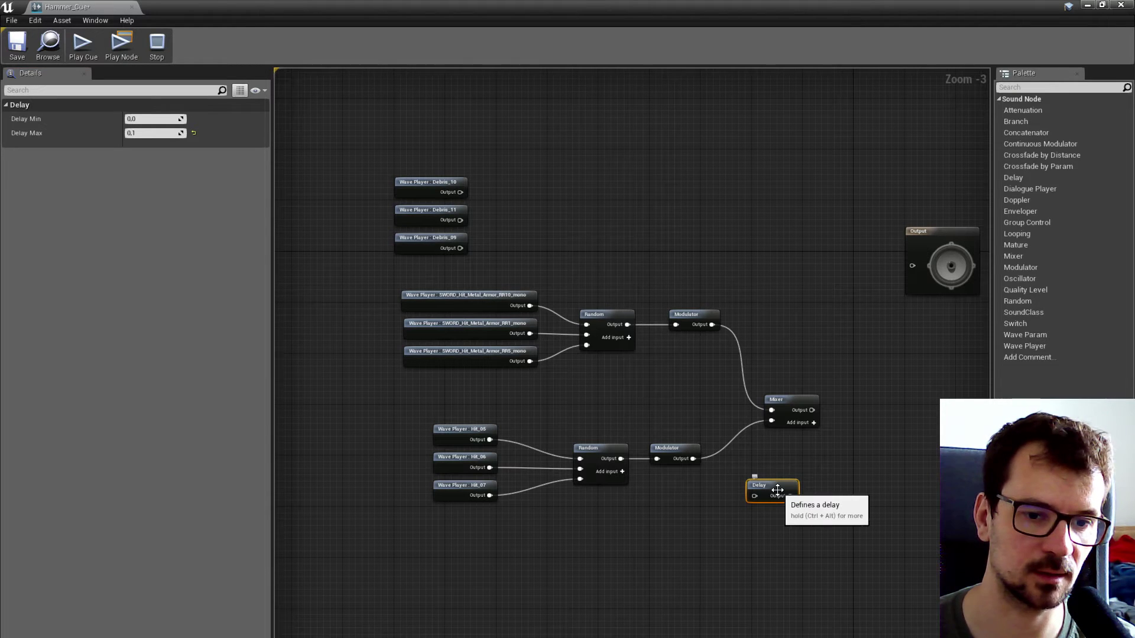
pyautogui.moveTo(693, 459); pyautogui.dragTo(754, 496)
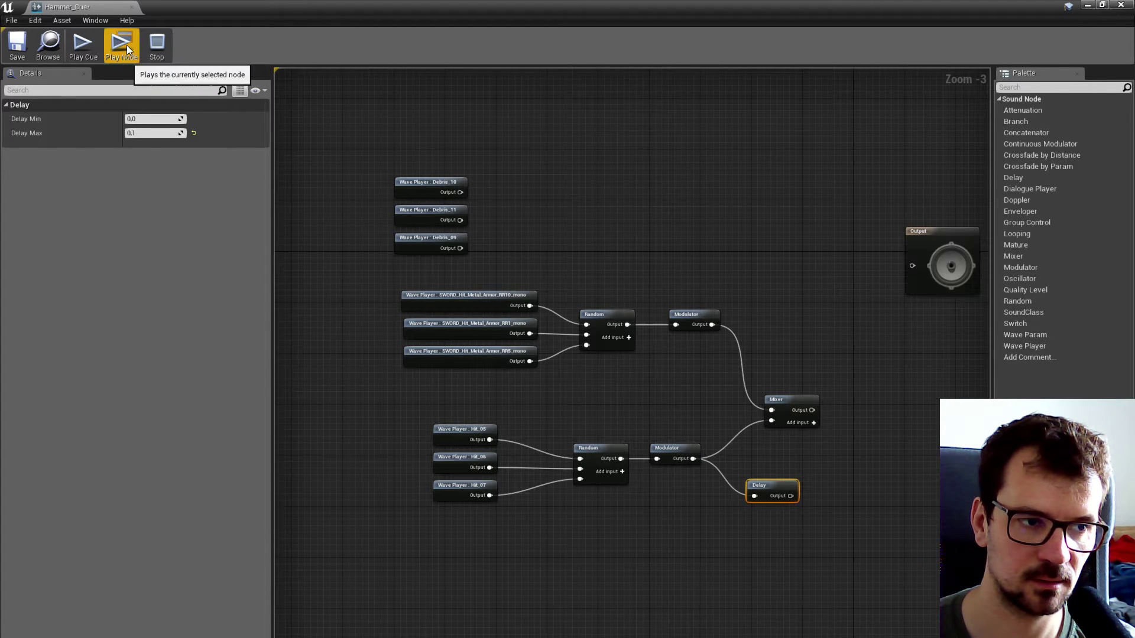
# Try a maximum delay of 0.5 on the Delay node and preview the delayed Hit sound
pyautogui.click(167, 133)
pyautogui.write('0')
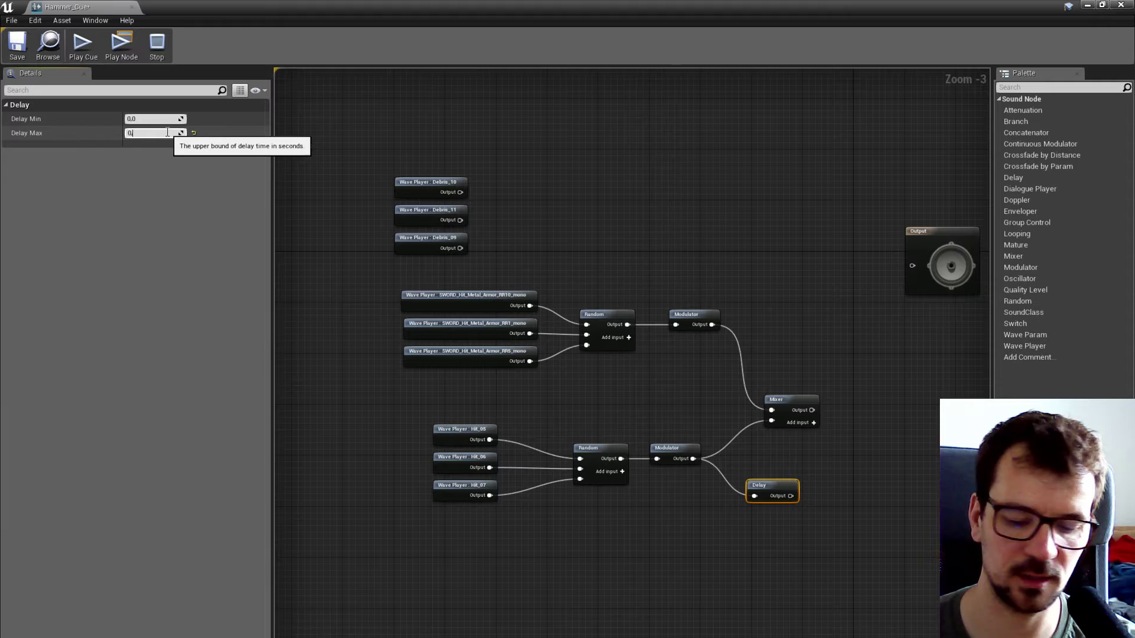
pyautogui.write(',5')
pyautogui.press('Return')
pyautogui.click(782, 501)
pyautogui.click(776, 495)
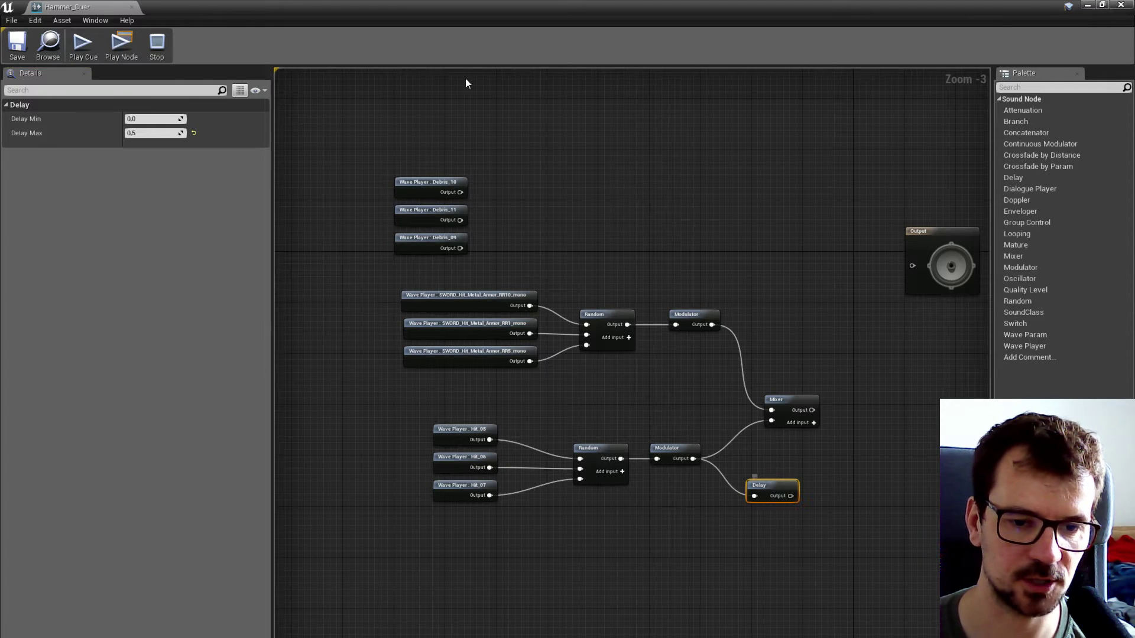
pyautogui.click(130, 45)
pyautogui.click(130, 45)
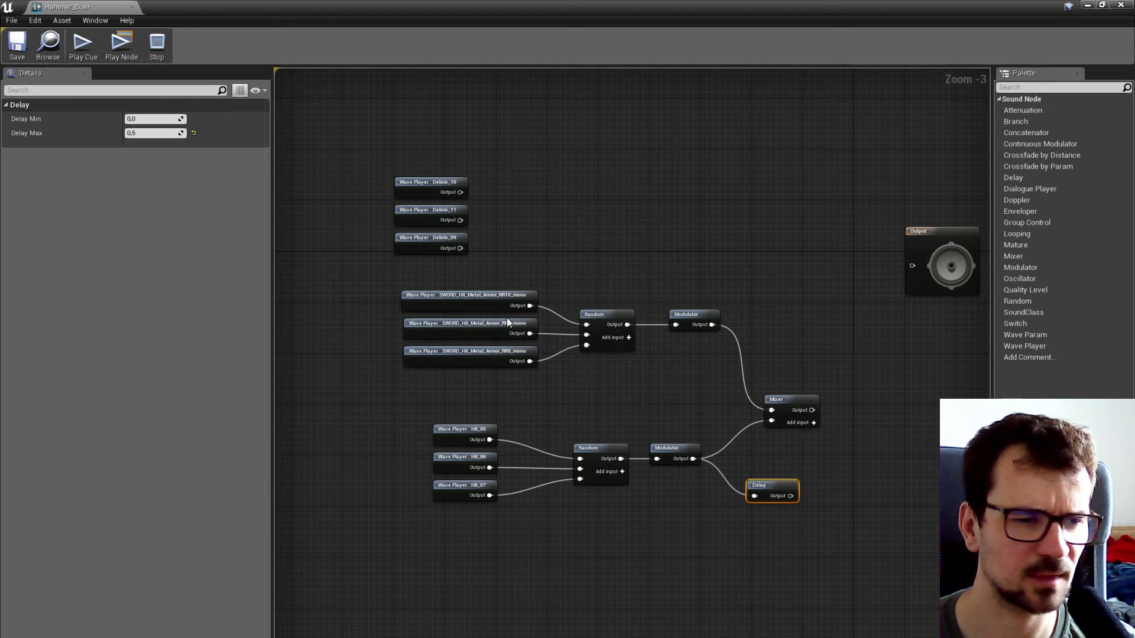
# Set the maximum delay to 0.1 and connect the Delay output to the Mixer's second input
pyautogui.click(143, 135)
pyautogui.press('BackSpace')
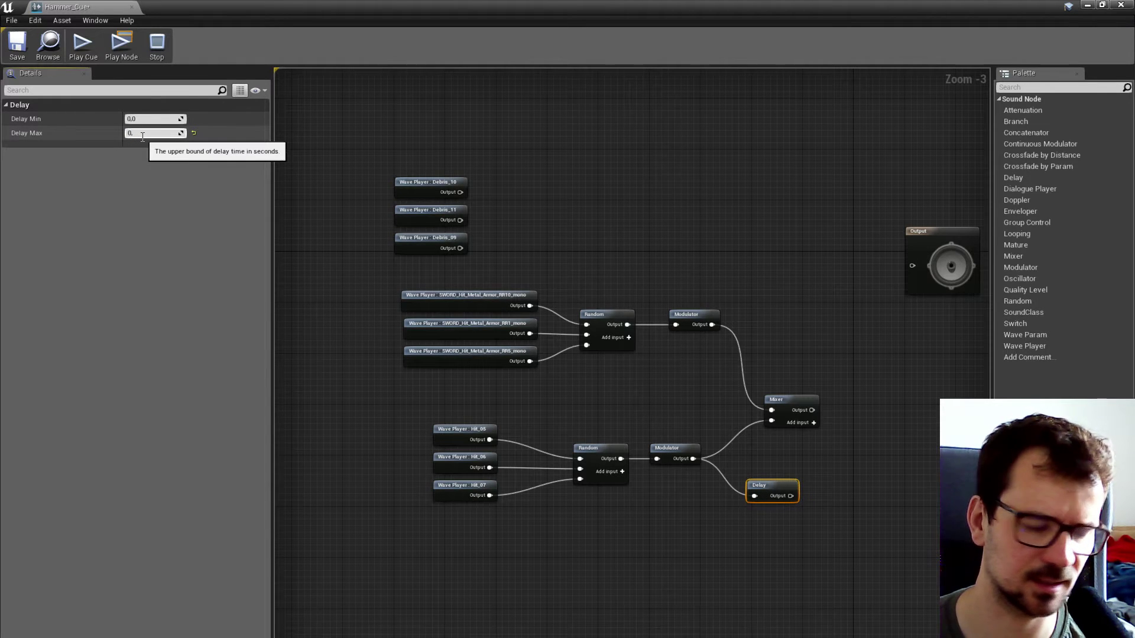
pyautogui.write('1')
pyautogui.press('Return')
pyautogui.moveTo(790, 495); pyautogui.dragTo(771, 421)
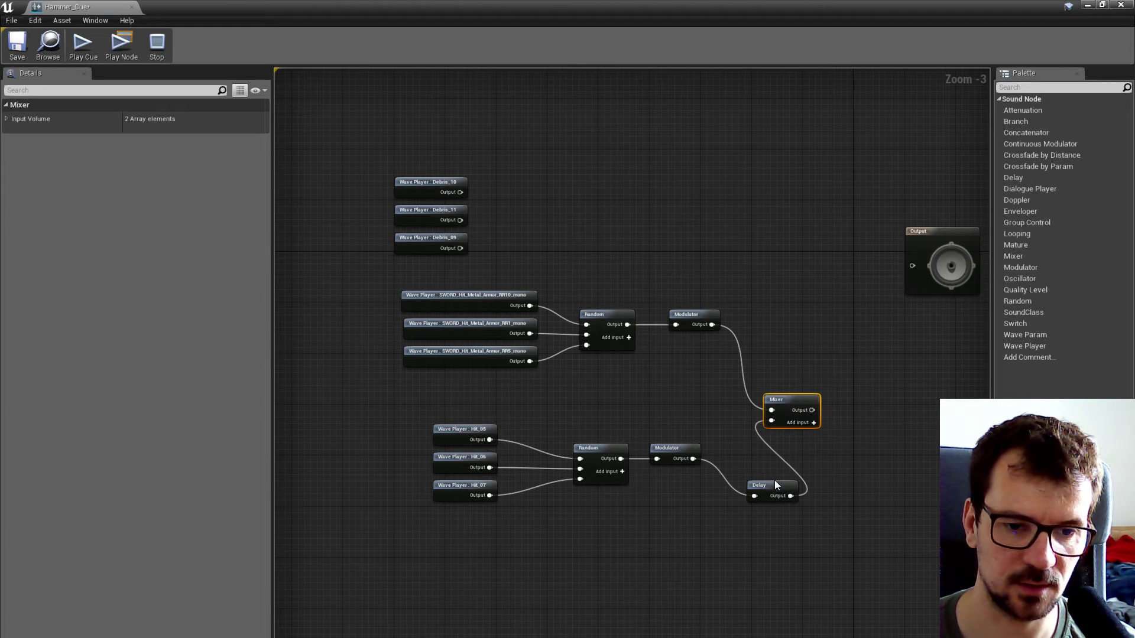
# Place the Delay node beside the Hit Modulator, shift the Mixer up between the two chains, and preview the mix
pyautogui.moveTo(775, 487); pyautogui.dragTo(743, 454)
pyautogui.moveTo(796, 399); pyautogui.dragTo(817, 358)
pyautogui.click(95, 20)
pyautogui.click(136, 54)
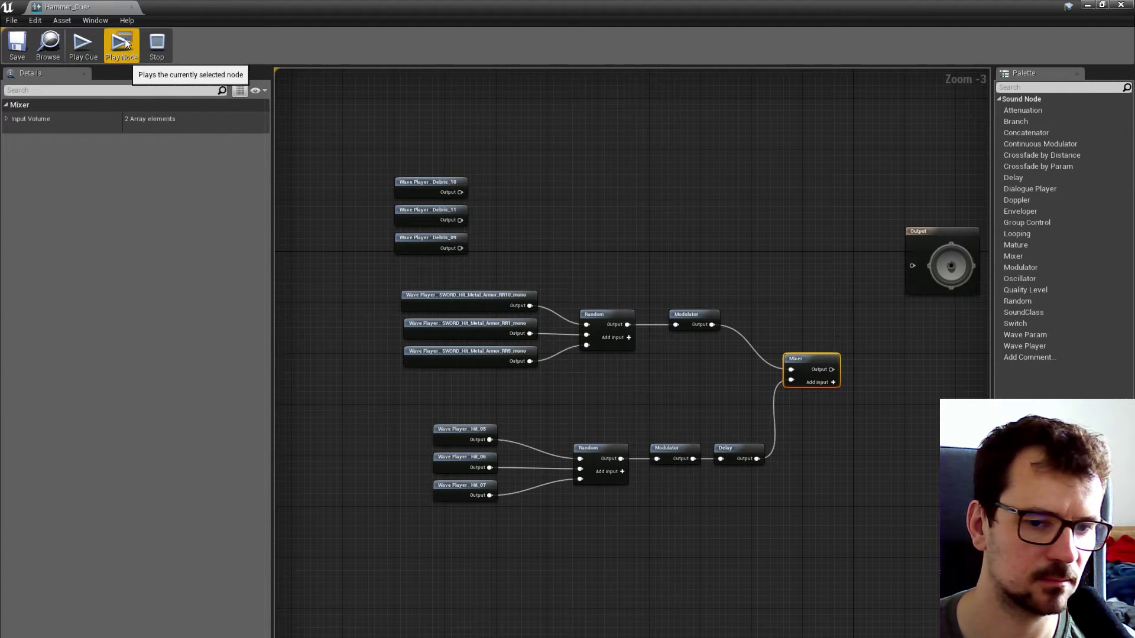
pyautogui.click(125, 42)
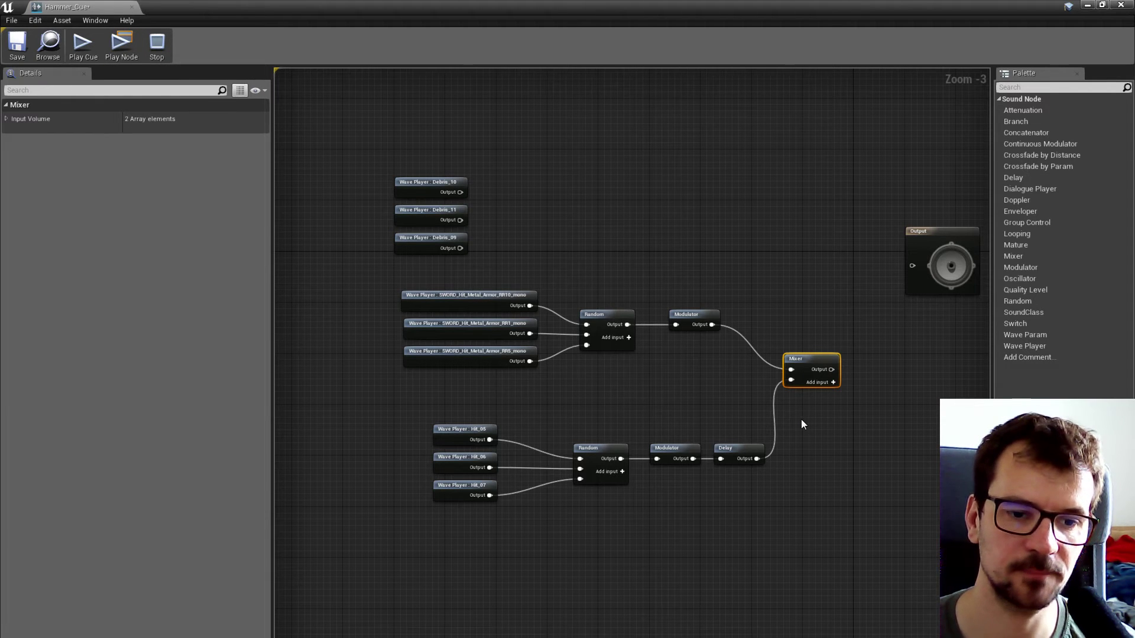
# Review the rebuilt armor and Hit chains, and preview the Debris Random node in the original graph
pyautogui.moveTo(393, 283); pyautogui.dragTo(614, 373)
pyautogui.moveTo(427, 413); pyautogui.dragTo(611, 526)
pyautogui.moveTo(670, 285); pyautogui.dragTo(683, 483)
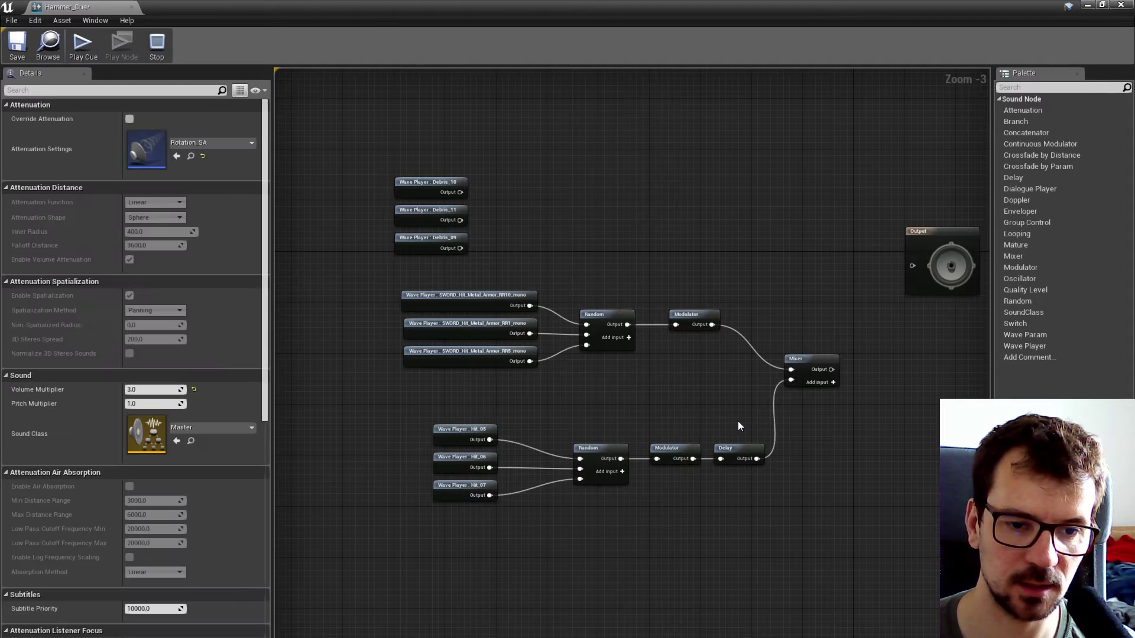
pyautogui.click(815, 361)
pyautogui.scroll(-5, 840, 409)
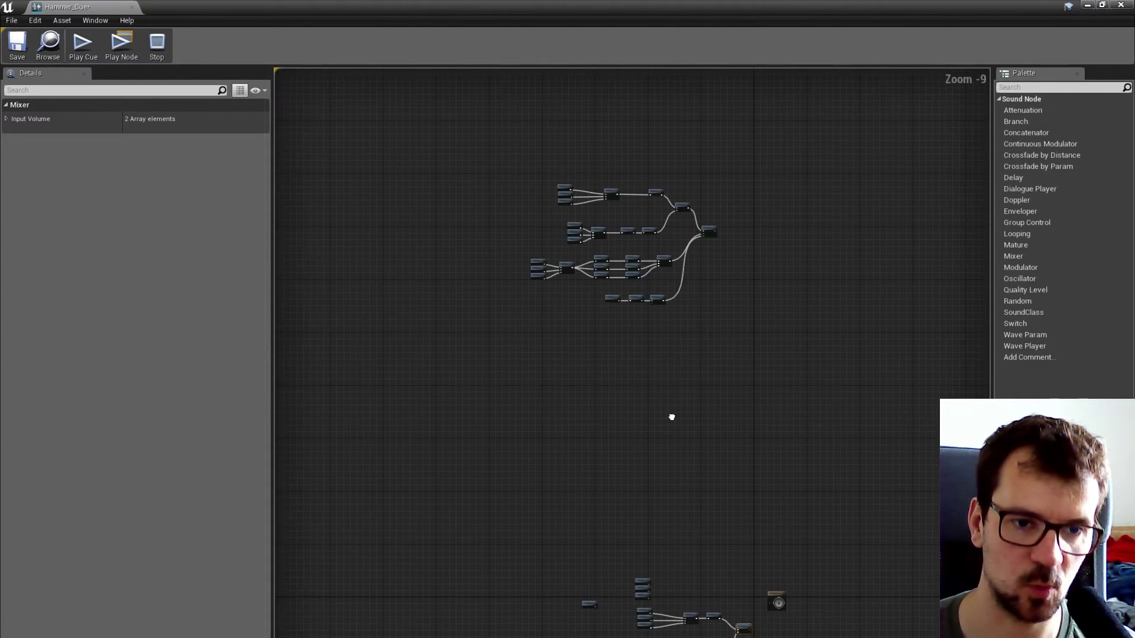
pyautogui.scroll(3, 586, 228)
pyautogui.scroll(3, 559, 332)
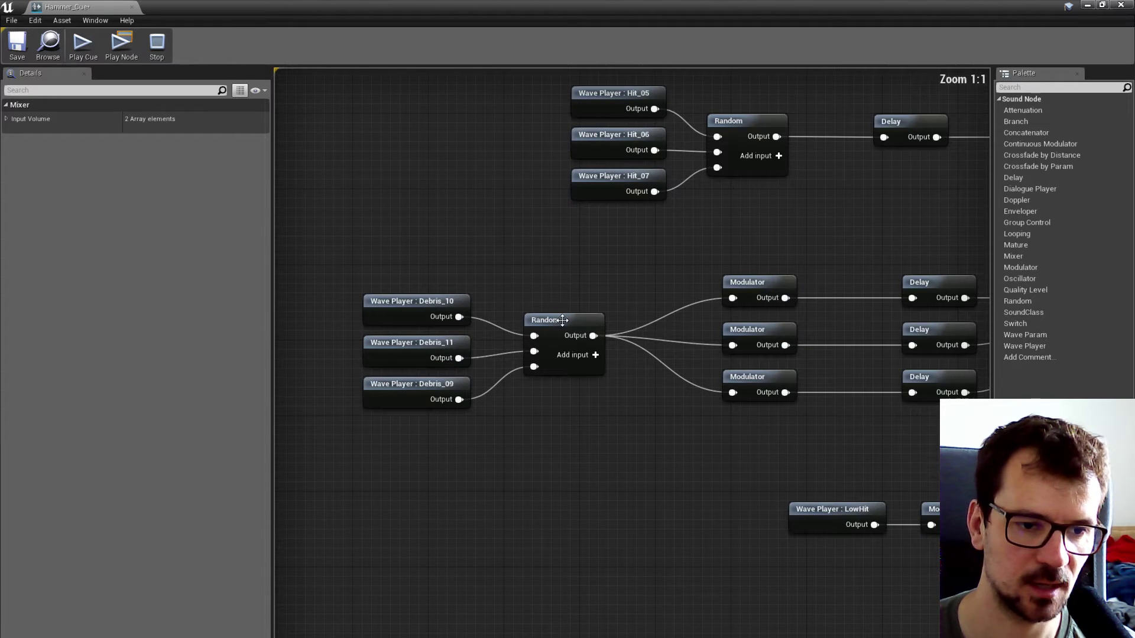
pyautogui.click(564, 322)
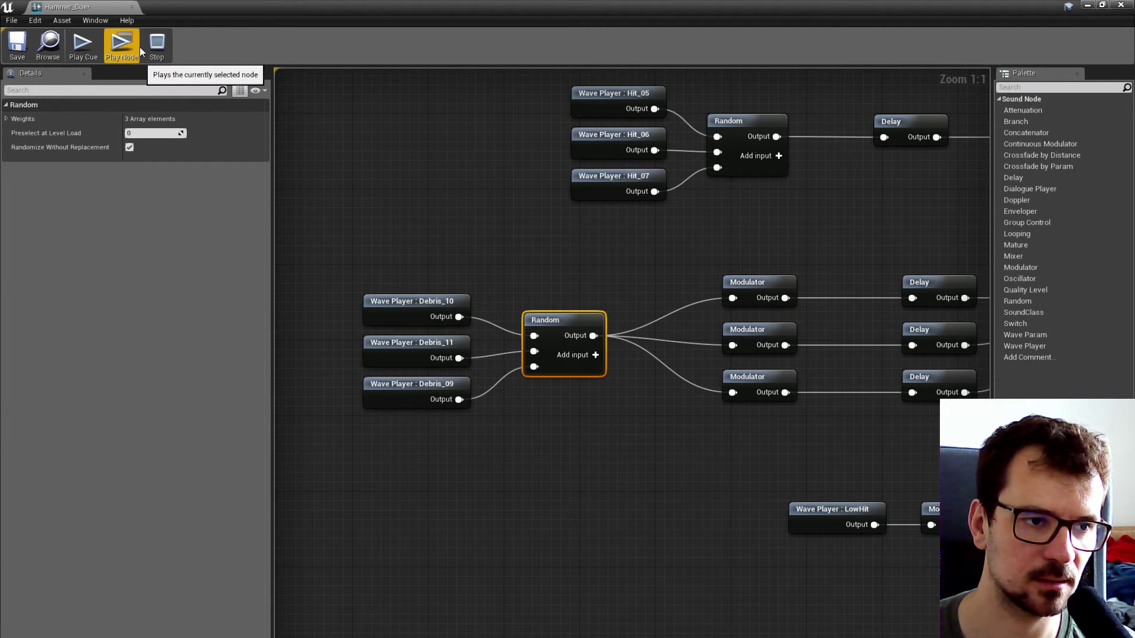
# Move the three loose Debris Wave Players below the rebuilt Hit chain
pyautogui.scroll(-12, 509, 438)
pyautogui.moveTo(510, 438); pyautogui.dragTo(562, 299, button='right')
pyautogui.scroll(8, 563, 299)
pyautogui.moveTo(562, 208); pyautogui.dragTo(594, 538)
pyautogui.moveTo(595, 537); pyautogui.dragTo(602, 392, button='right')
# Add a Random node fed by the three selected Debris Wave Players and preview it
pyautogui.rightClick(602, 392)
pyautogui.write('ran')
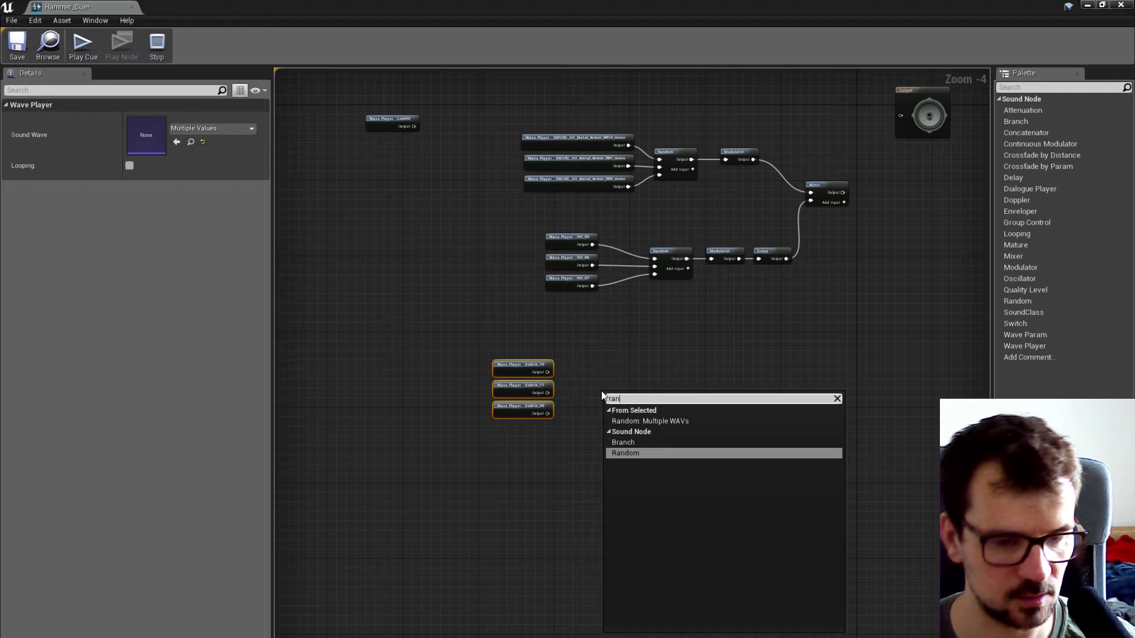
pyautogui.click(624, 452)
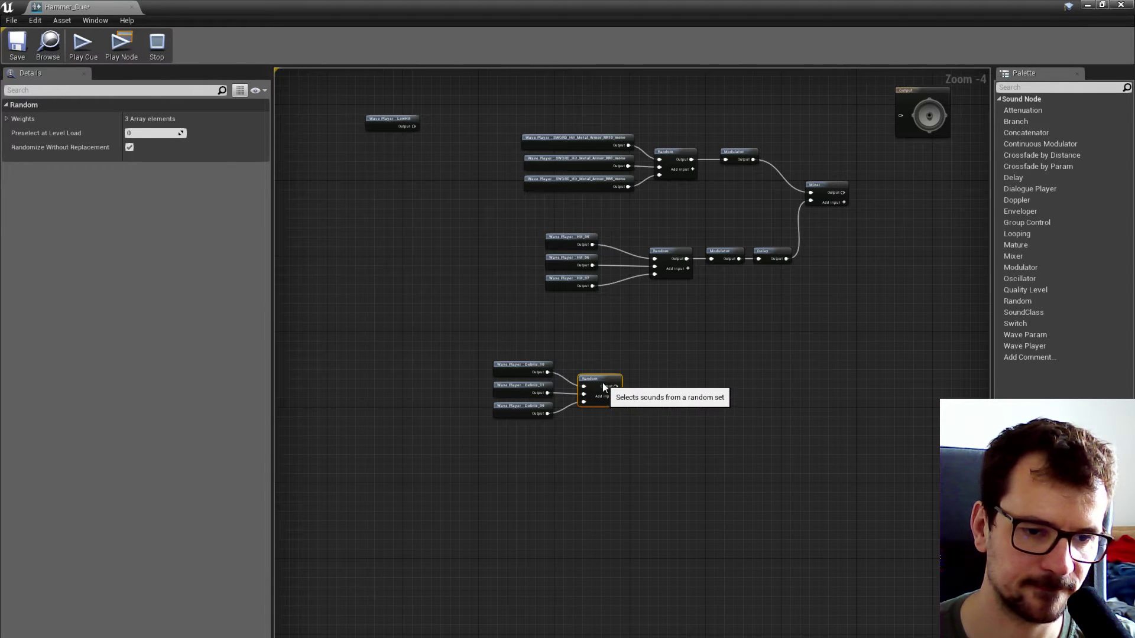
pyautogui.moveTo(606, 388); pyautogui.dragTo(601, 393)
pyautogui.click(119, 47)
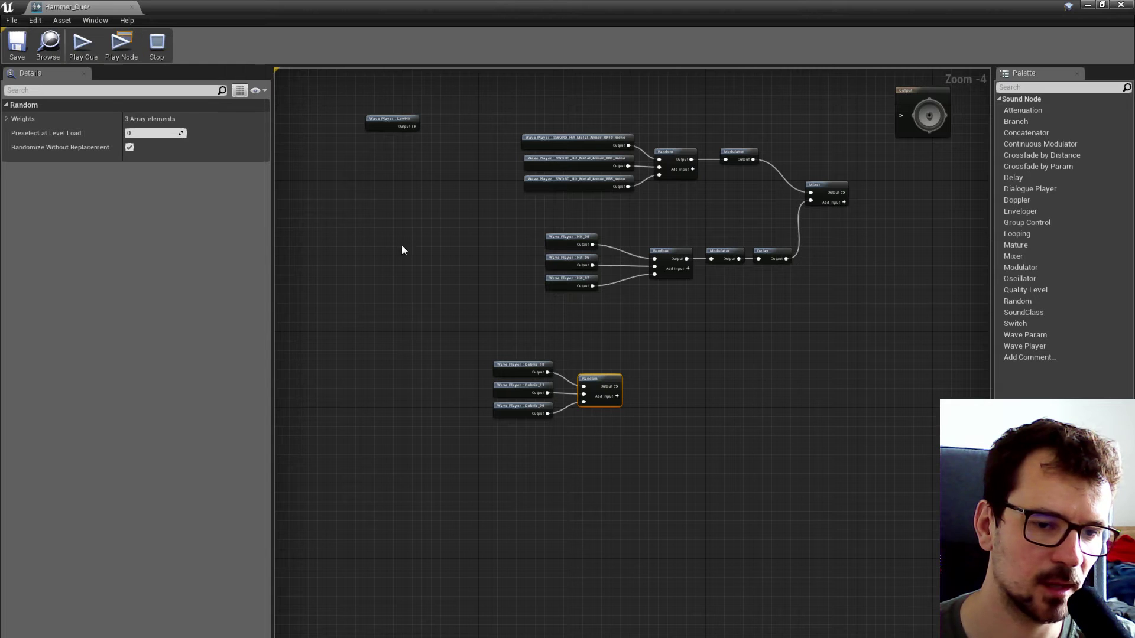
# Examine how the original Debris chain branches, and check the pitch and volume settings of its Modulators
pyautogui.click(485, 326)
pyautogui.scroll(-5, 485, 327)
pyautogui.moveTo(495, 271); pyautogui.dragTo(495, 539, button='right')
pyautogui.scroll(5, 431, 172)
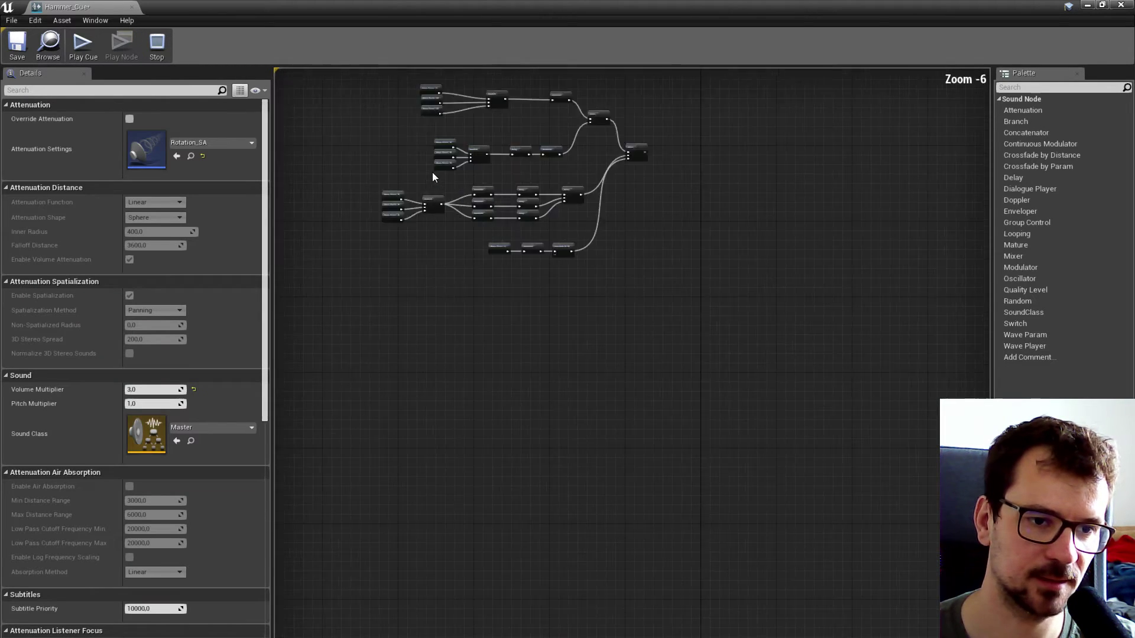
pyautogui.scroll(4, 480, 201)
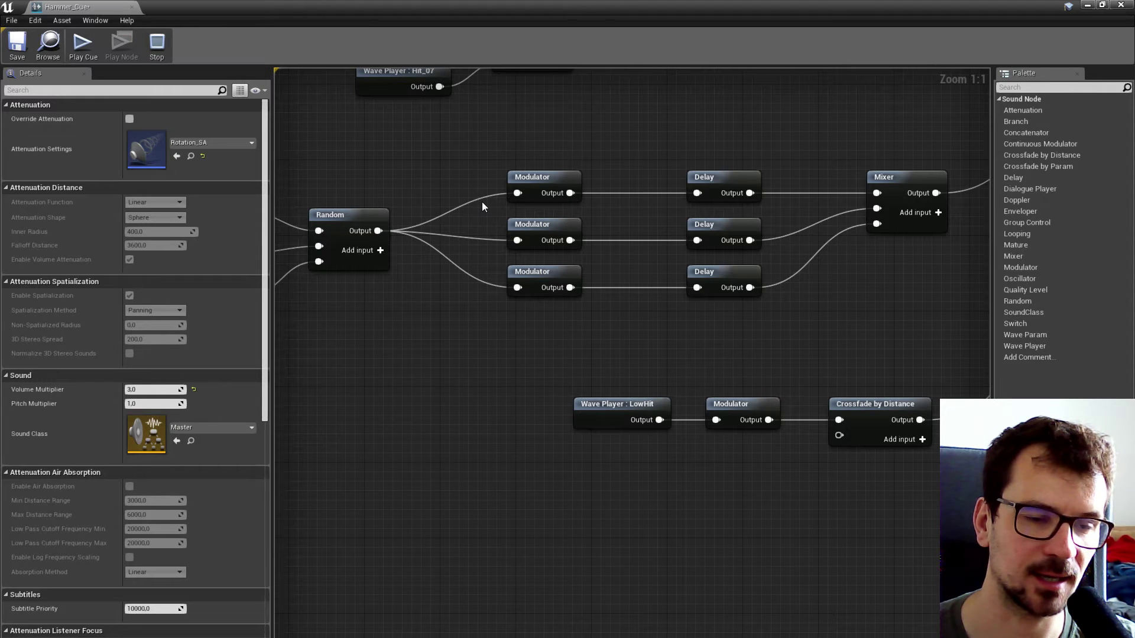
pyautogui.moveTo(525, 179)
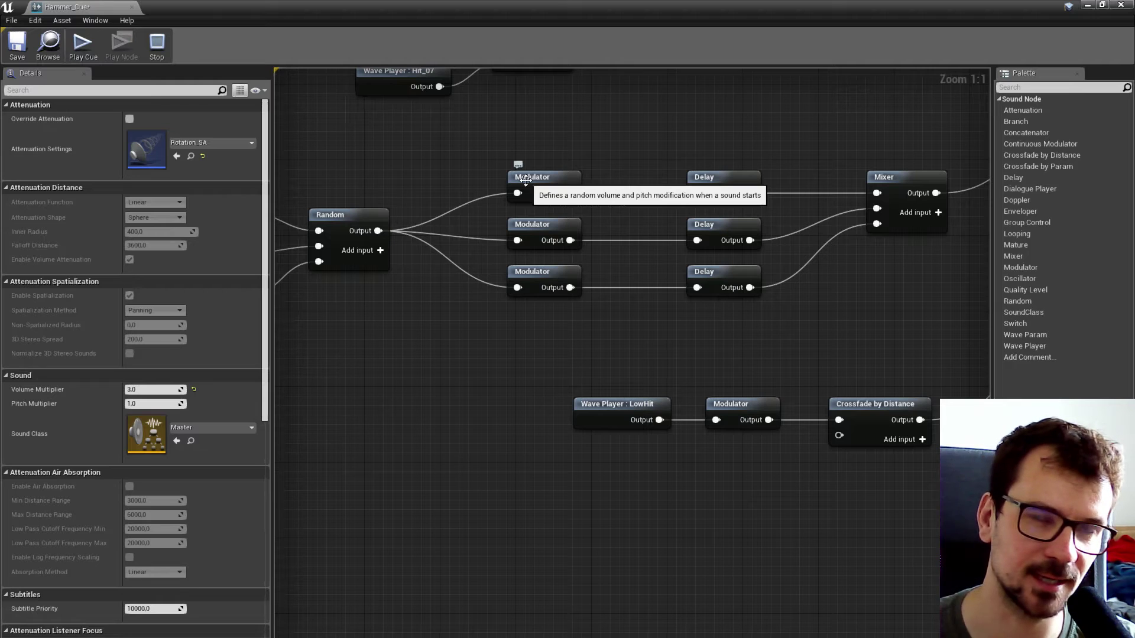
pyautogui.click(536, 180)
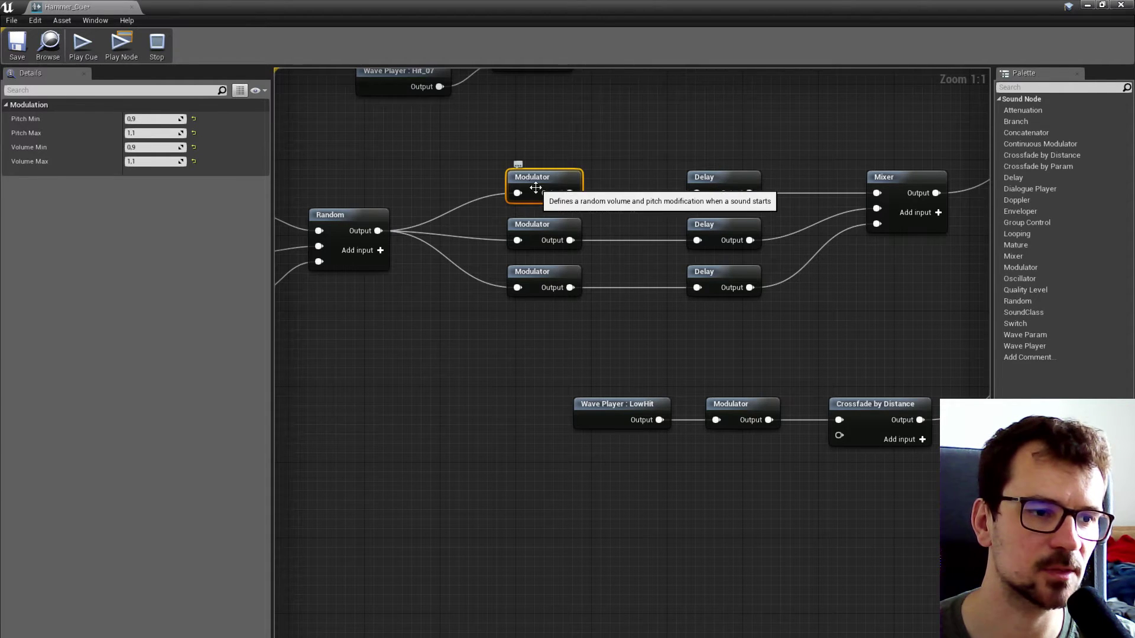
pyautogui.click(532, 228)
# Copy the original Debris chain's first Modulator and place the copy beside the new Debris Random node
pyautogui.click(534, 174)
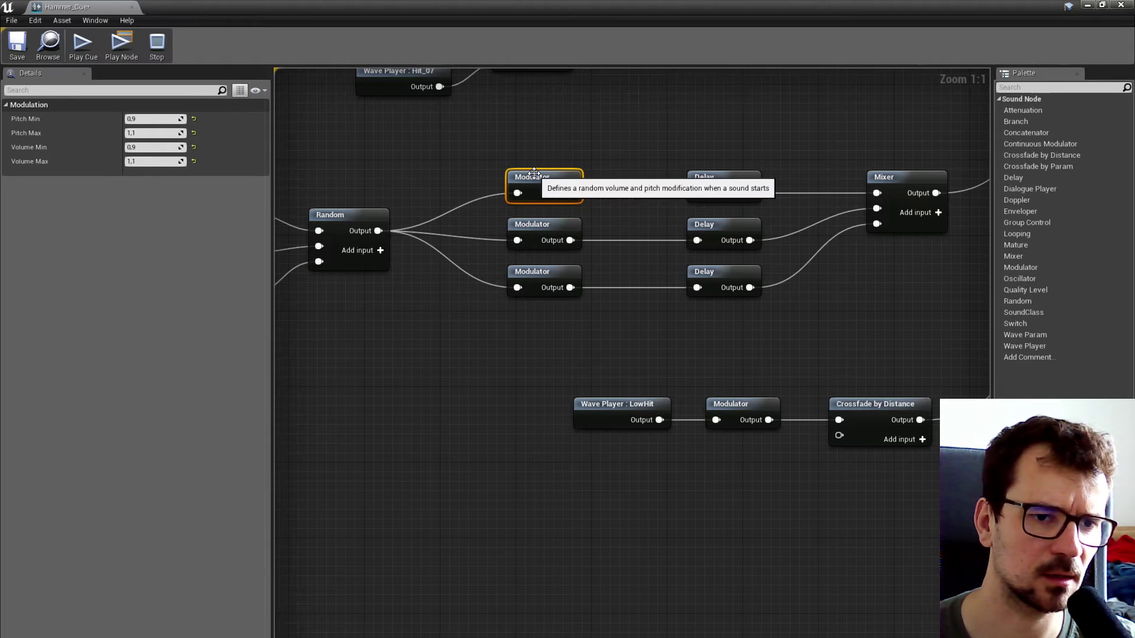
pyautogui.scroll(-6, 534, 173)
pyautogui.moveTo(486, 210); pyautogui.dragTo(588, 352, button='right')
pyautogui.hotkey('ctrl', 'v')
pyautogui.scroll(5, 568, 390)
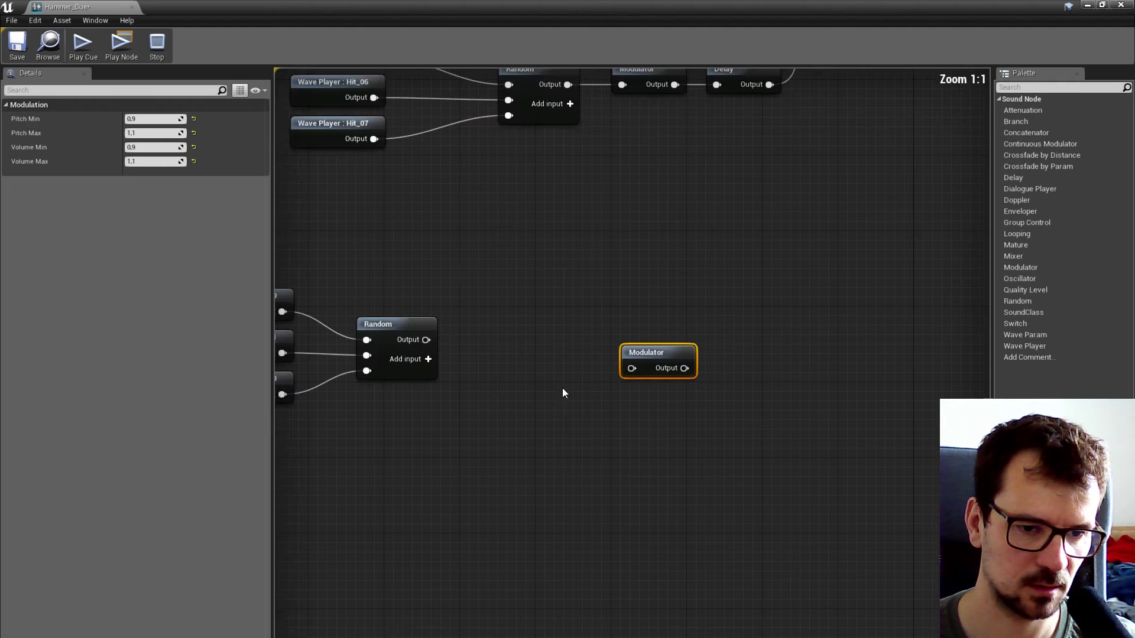
pyautogui.moveTo(641, 372); pyautogui.dragTo(584, 311)
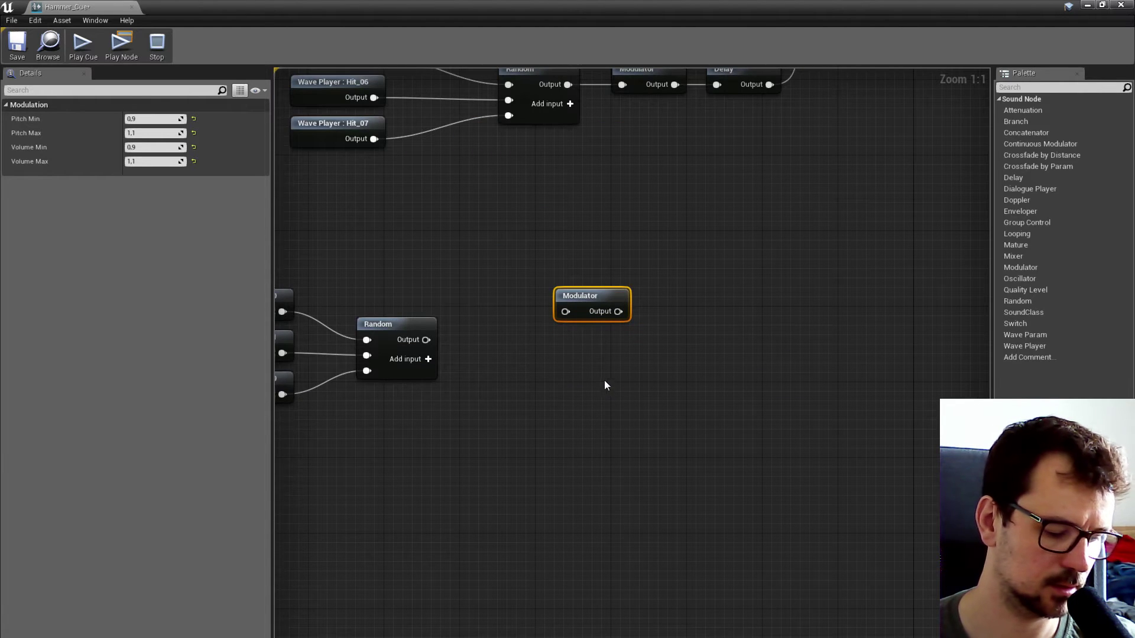
# Paste two more Modulators below the first and connect the Debris Random output to all three
pyautogui.hotkey('ctrl', 'v')
pyautogui.hotkey('ctrl', 'v')
pyautogui.moveTo(426, 340); pyautogui.dragTo(566, 313)
pyautogui.moveTo(426, 339); pyautogui.dragTo(574, 445)
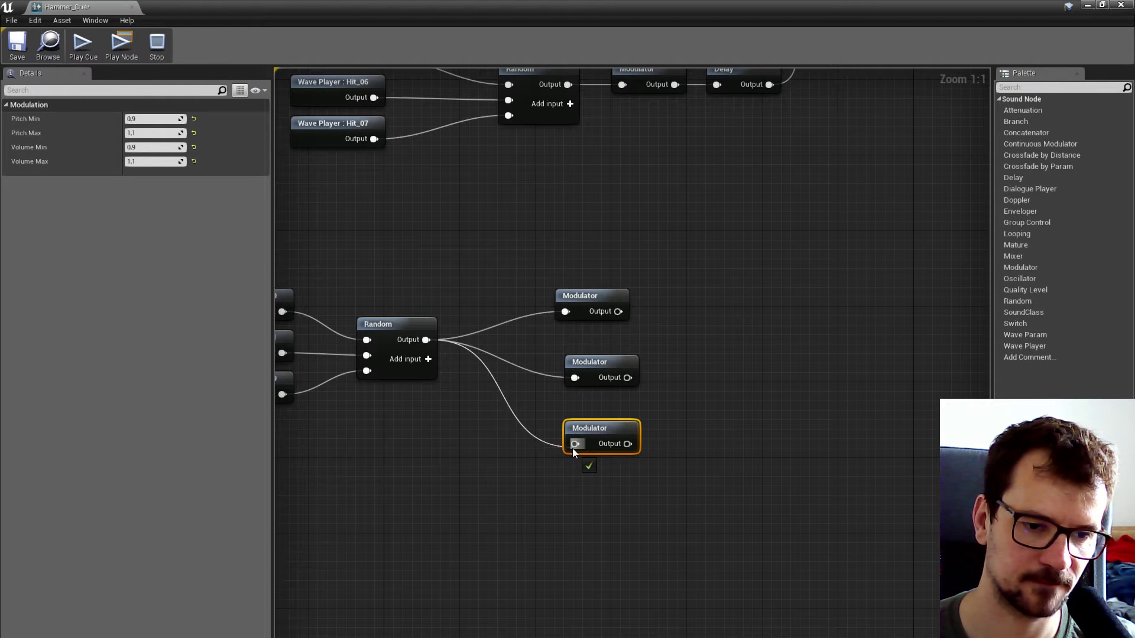
# Preview the Debris_10 and Hit_05 Wave Players individually to compare their sounds
pyautogui.click(589, 305)
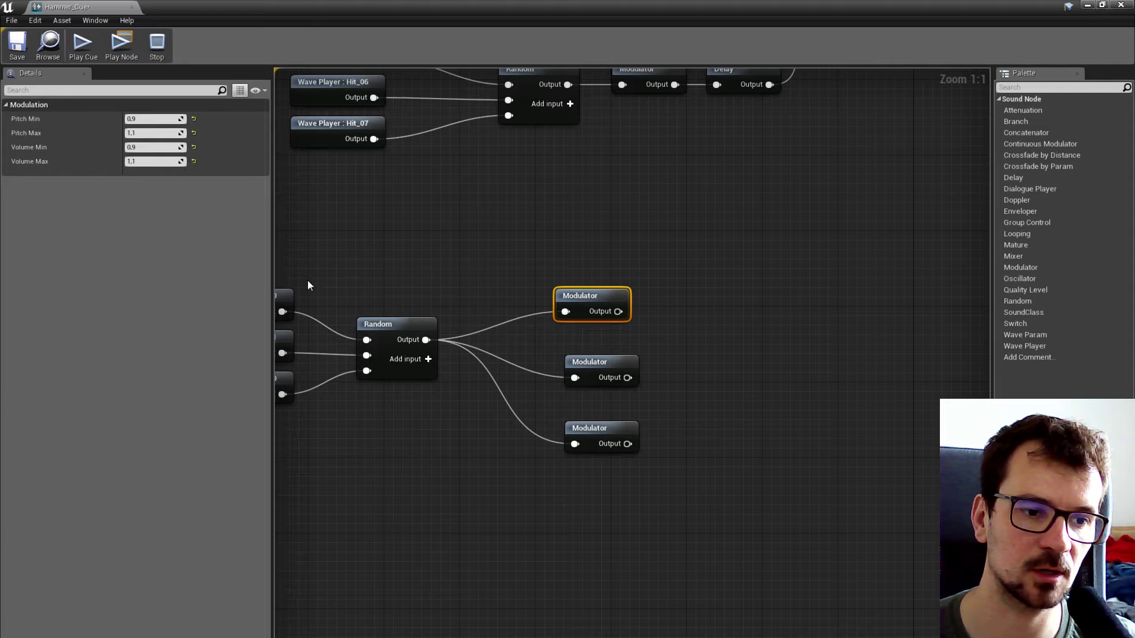
pyautogui.moveTo(289, 293); pyautogui.dragTo(418, 313, button='right')
pyautogui.click(347, 311)
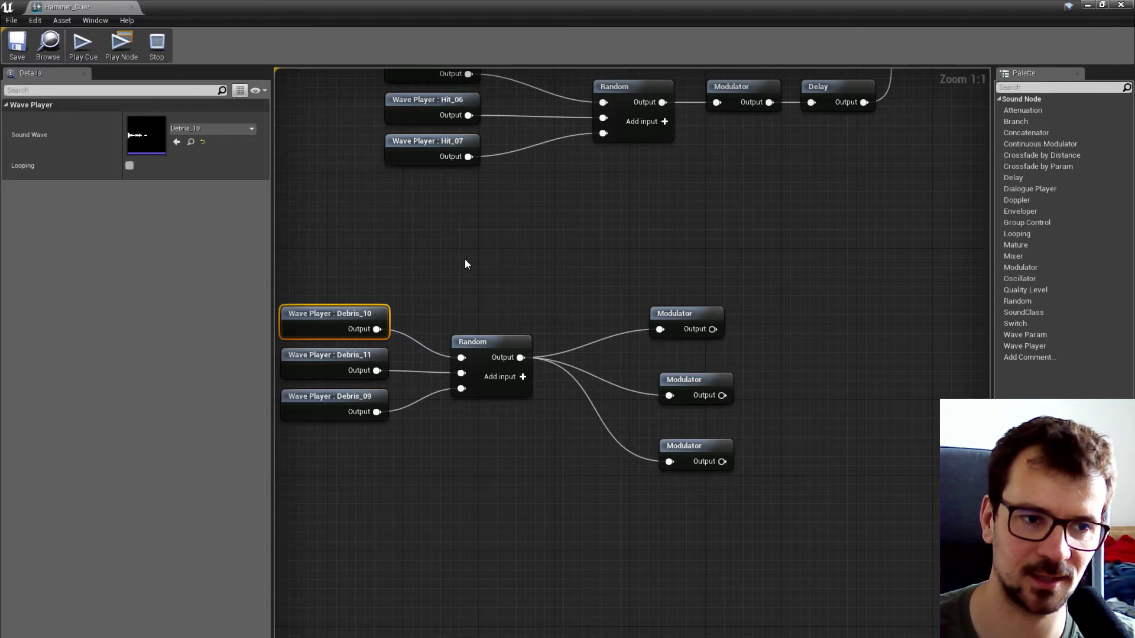
pyautogui.moveTo(445, 72); pyautogui.dragTo(473, 145, button='right')
pyautogui.click(469, 144)
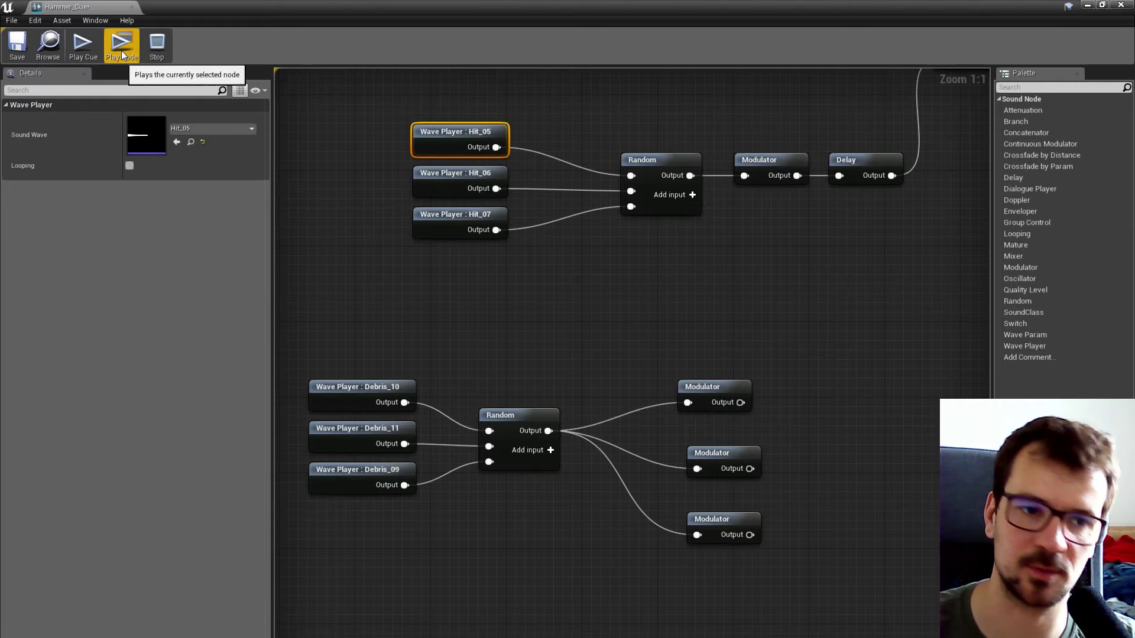
pyautogui.click(360, 396)
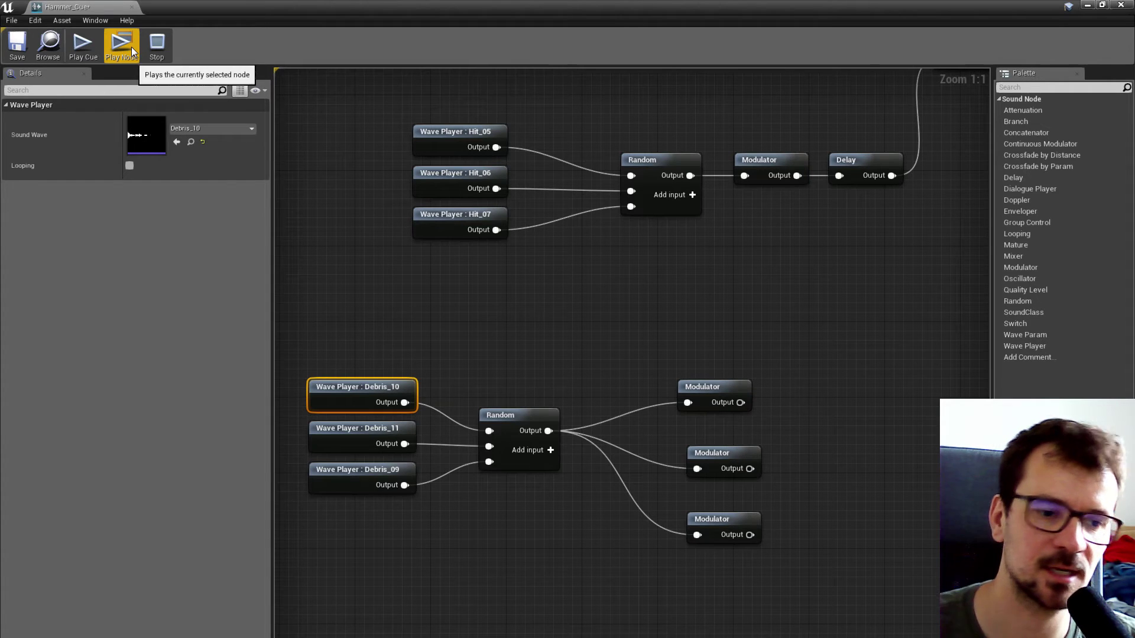
# Try feeding the first Debris Modulator directly from Debris_10 and from Hit_07, and preview the results
pyautogui.click(702, 389)
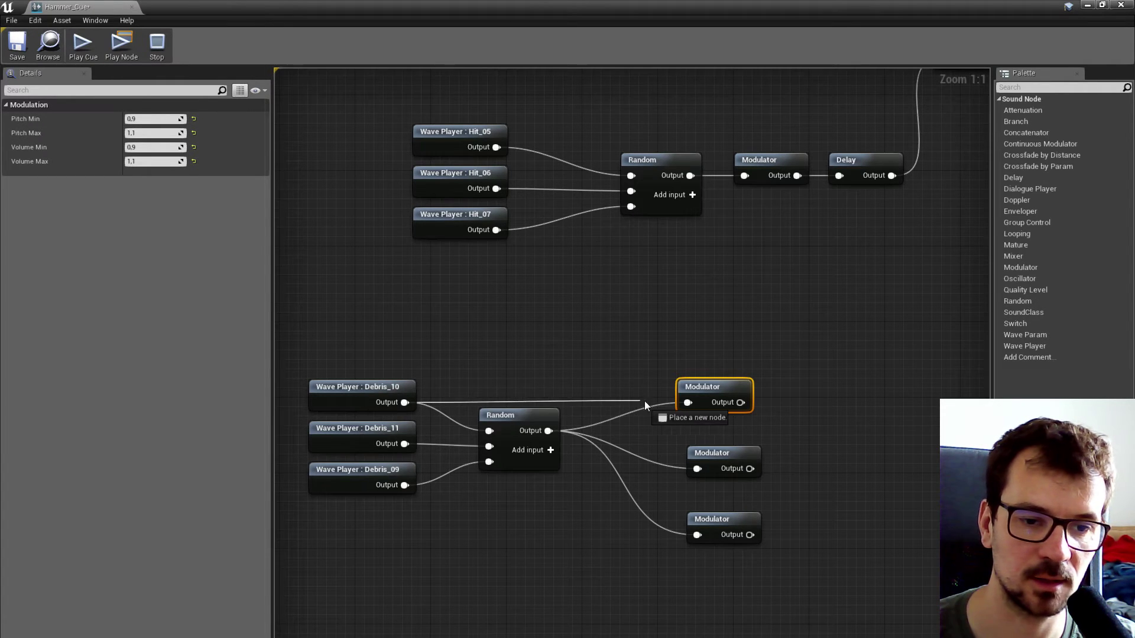
pyautogui.moveTo(706, 392); pyautogui.dragTo(507, 345)
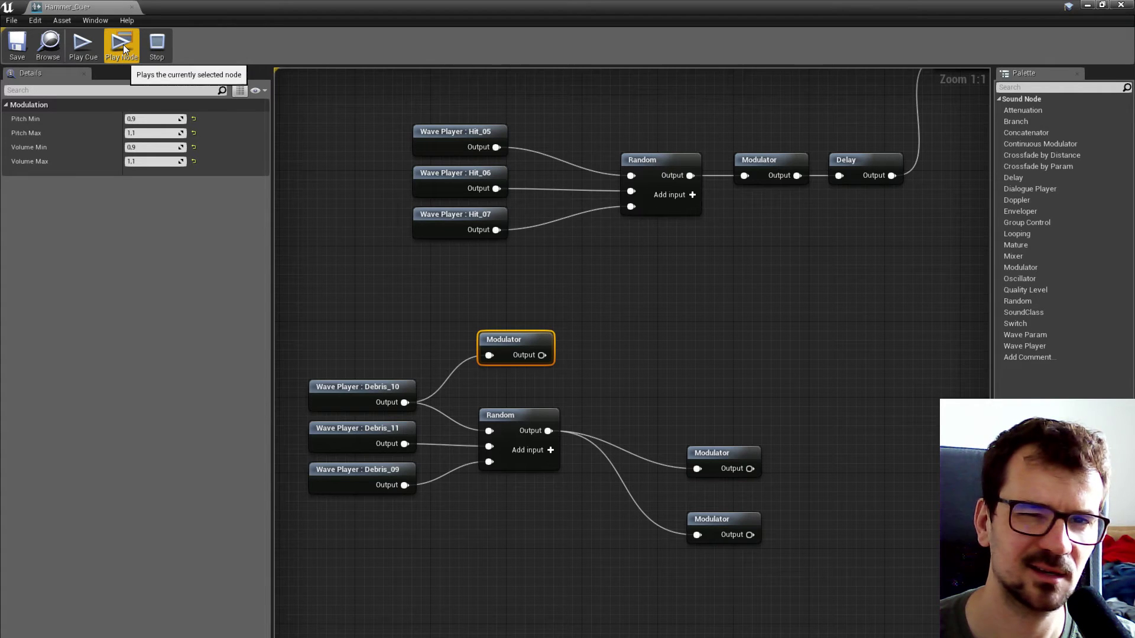
pyautogui.moveTo(497, 230); pyautogui.dragTo(489, 356)
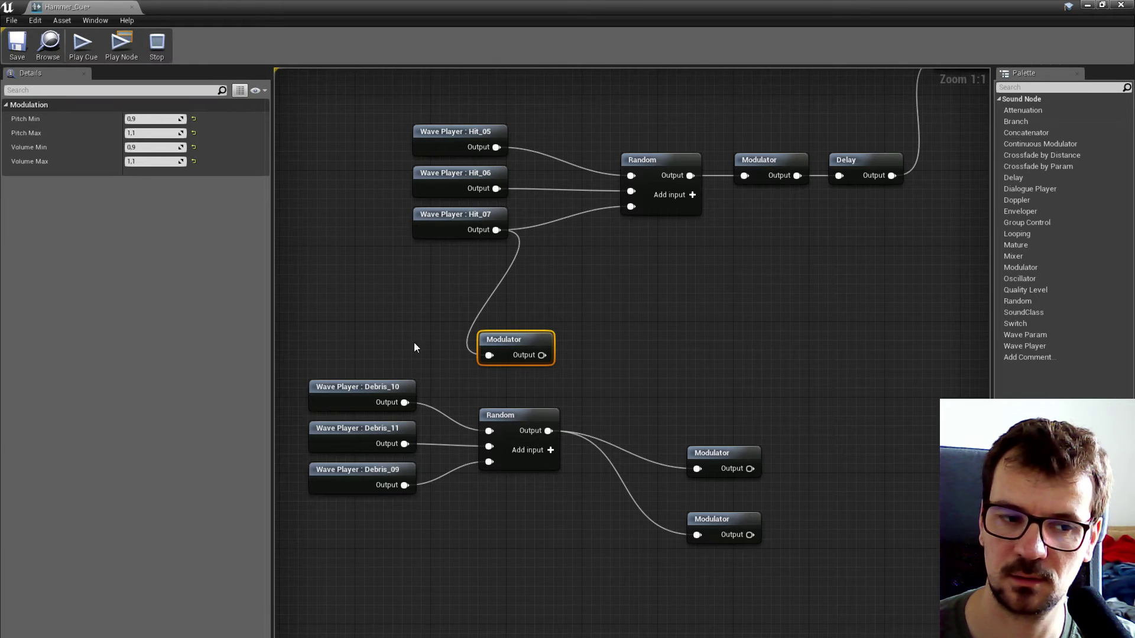
pyautogui.moveTo(405, 402); pyautogui.dragTo(672, 358)
pyautogui.click(121, 44)
# Reconnect the first Modulator to the Debris Random node and align the three Modulators in an evenly spaced column
pyautogui.moveTo(560, 431); pyautogui.dragTo(681, 379)
pyautogui.moveTo(674, 436); pyautogui.dragTo(749, 553)
pyautogui.moveTo(713, 465); pyautogui.dragTo(686, 429)
pyautogui.click(693, 365)
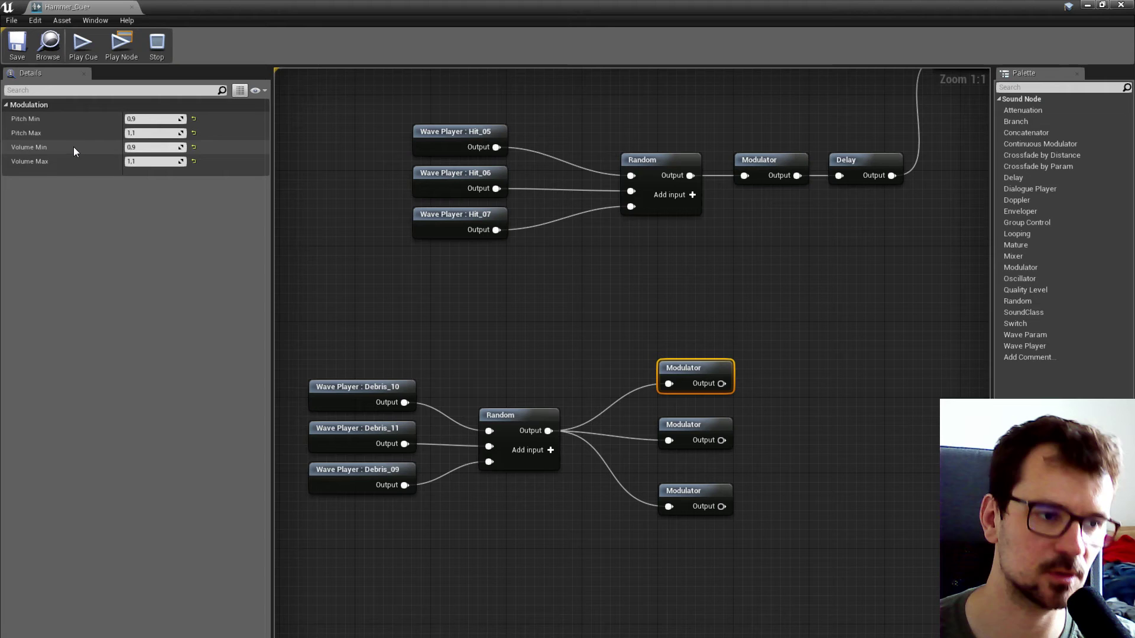
pyautogui.click(699, 424)
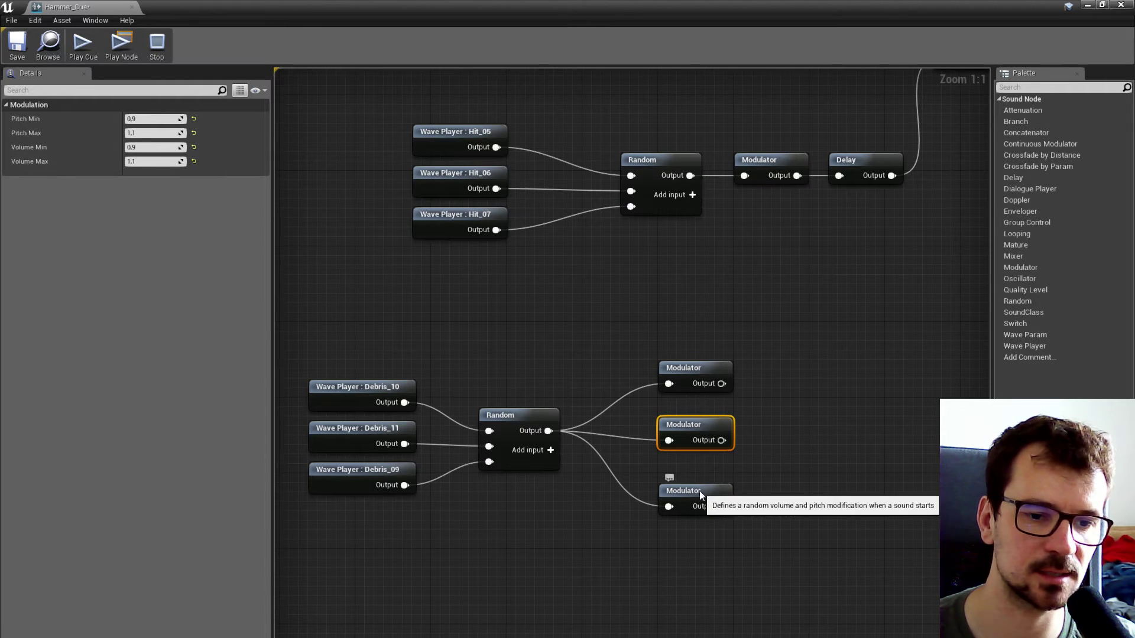
pyautogui.moveTo(700, 494); pyautogui.dragTo(699, 485)
pyautogui.moveTo(666, 355); pyautogui.dragTo(661, 428, button='right')
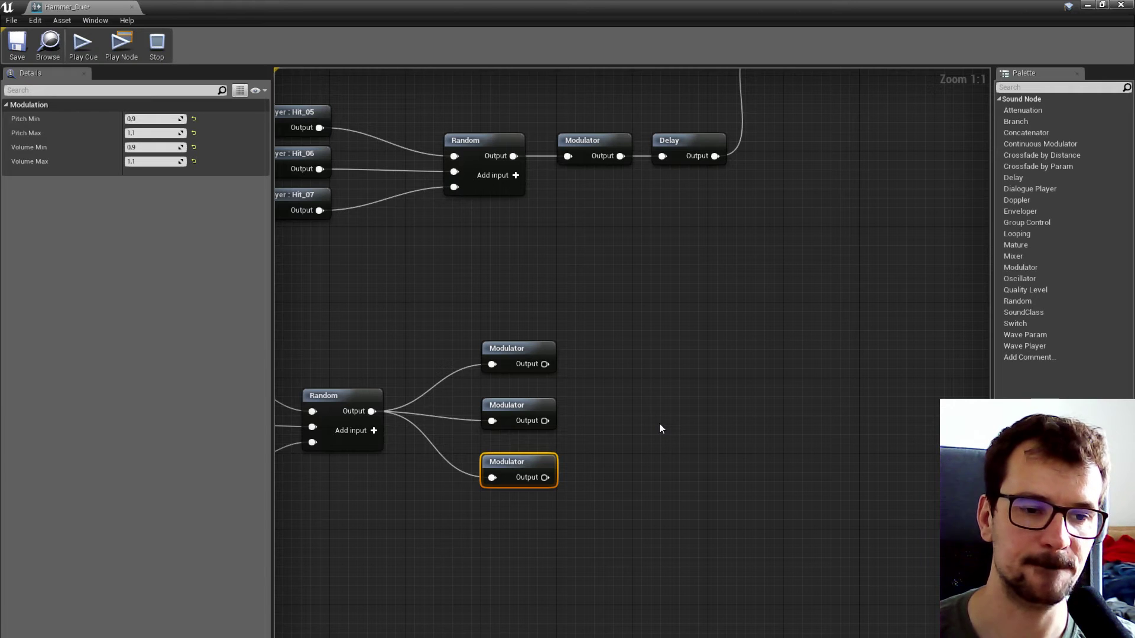
# Copy the Delay node from the Hit chain and paste it beside the three Debris Modulators
pyautogui.click(685, 142)
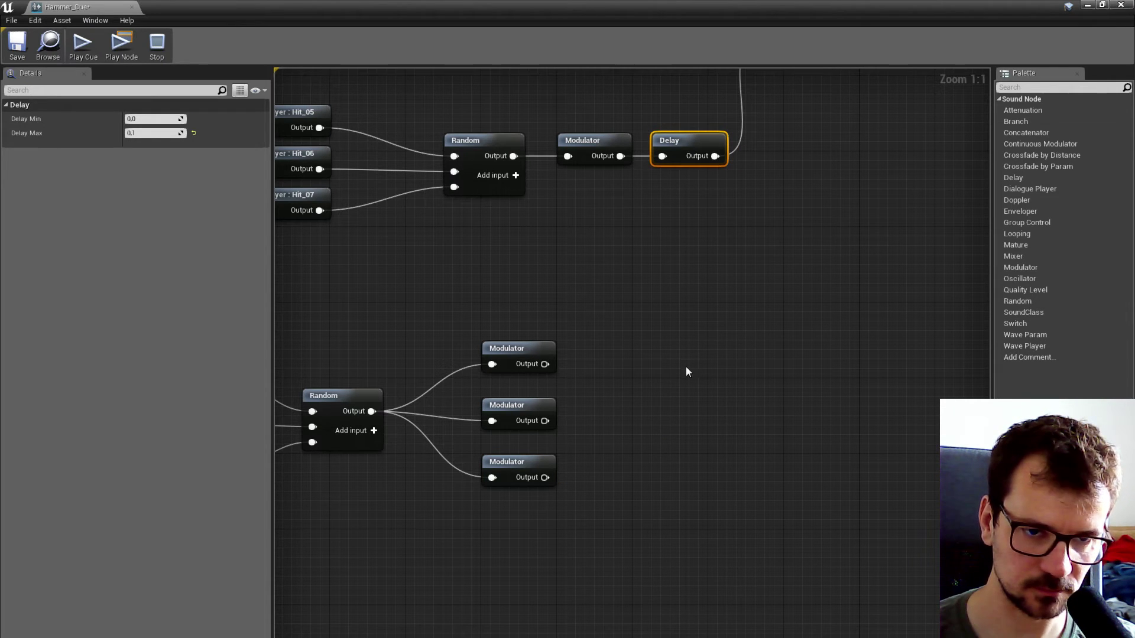
pyautogui.hotkey('ctrl', 'c')
pyautogui.hotkey('ctrl', 'v')
pyautogui.moveTo(687, 365); pyautogui.dragTo(651, 396)
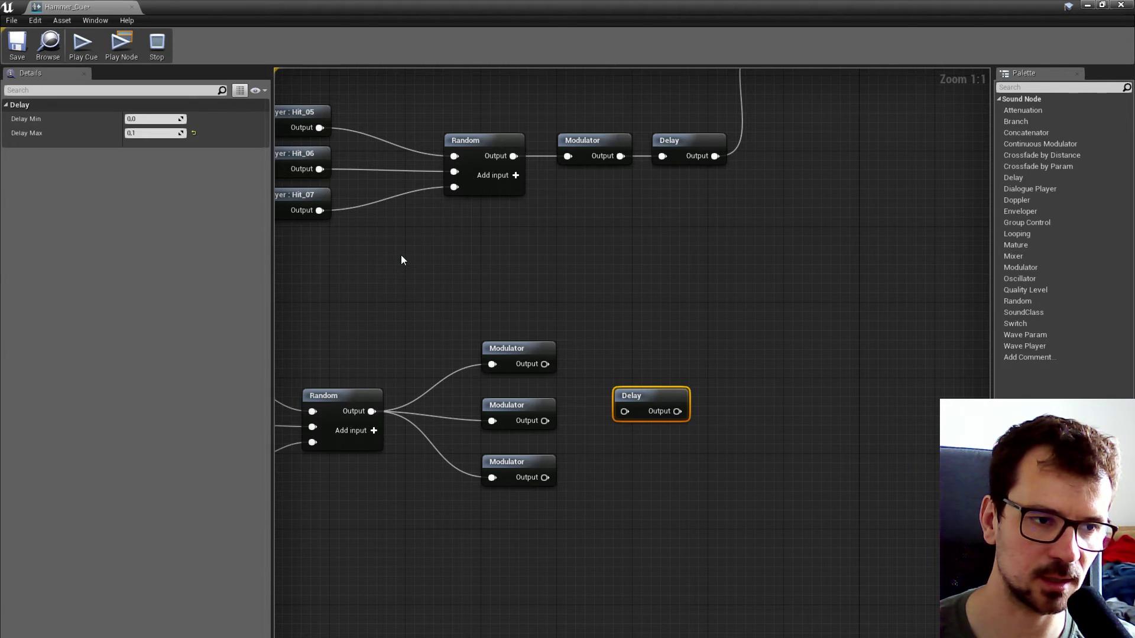
# Set the pasted Delay's minimum to 0.1 and maximum to 0.2, and connect the middle Debris Modulator to it
pyautogui.click(167, 119)
pyautogui.write('0,')
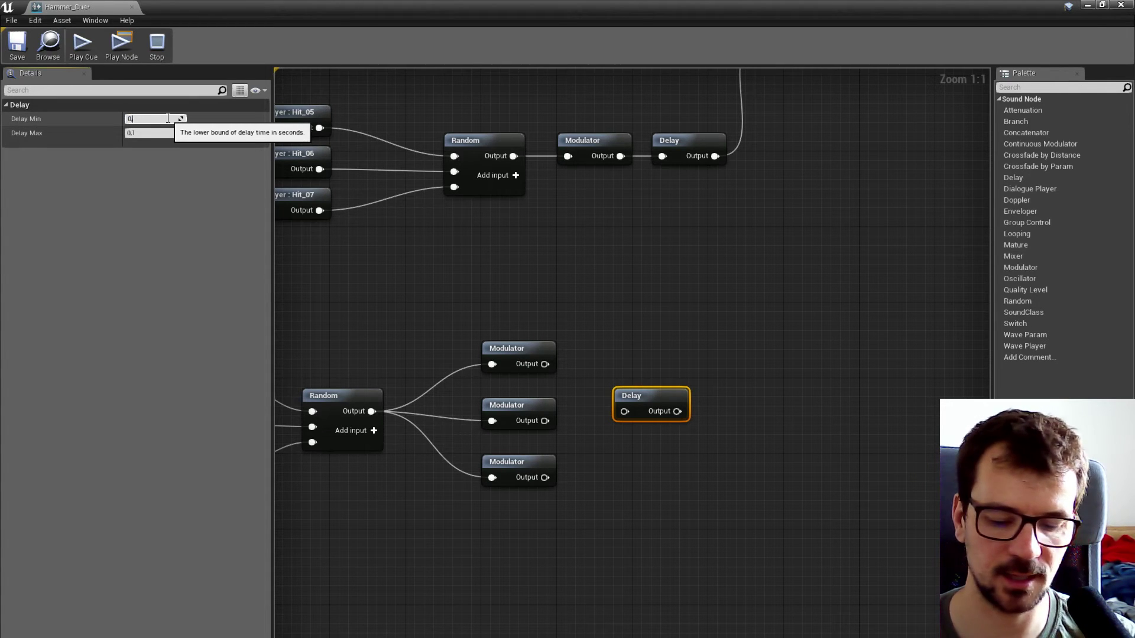
pyautogui.write('1')
pyautogui.press('Return')
pyautogui.click(160, 132)
pyautogui.write('0,')
pyautogui.click(558, 349)
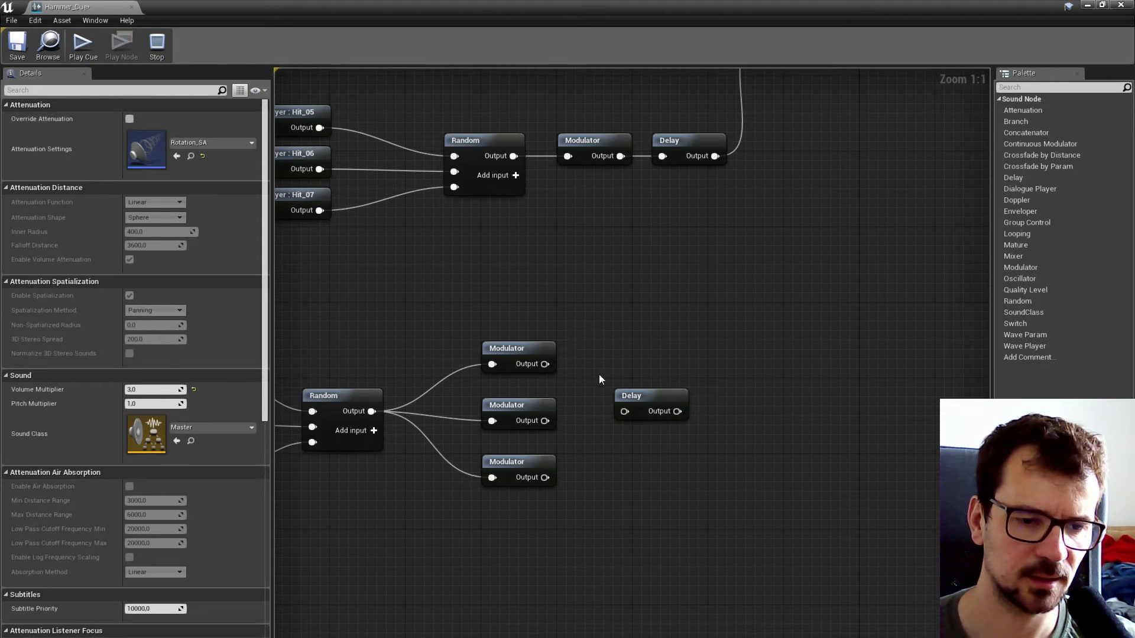
pyautogui.moveTo(544, 421); pyautogui.dragTo(626, 414)
# Duplicate the Debris Delay and place the copy directly below it
pyautogui.click(632, 414)
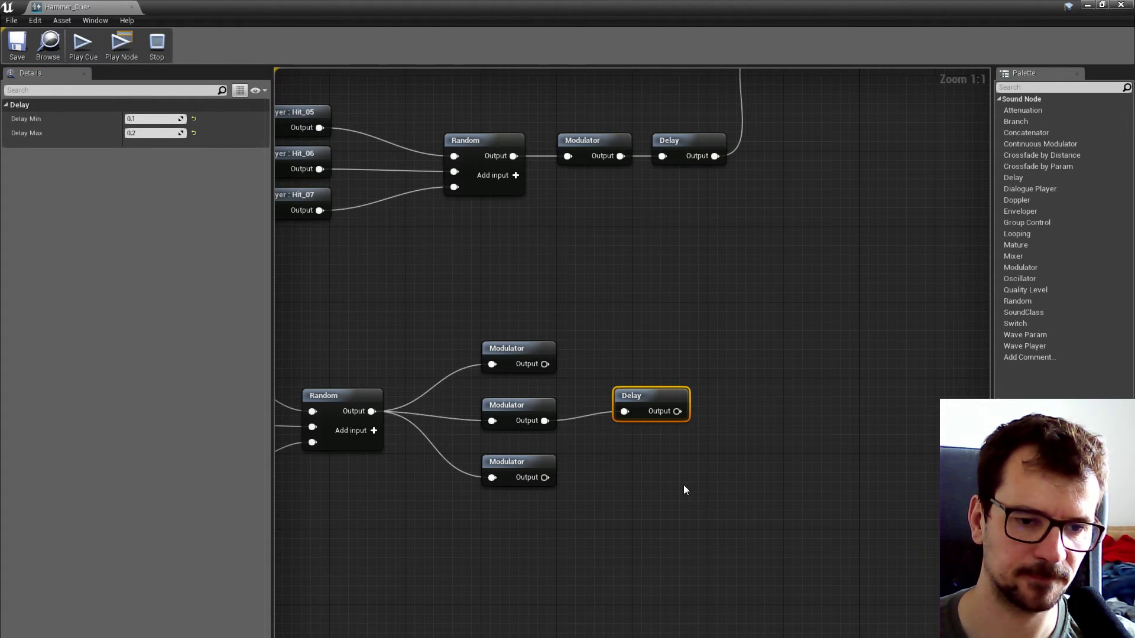
pyautogui.hotkey('ctrl', 'c')
pyautogui.hotkey('ctrl', 'v')
pyautogui.moveTo(718, 477); pyautogui.dragTo(647, 470)
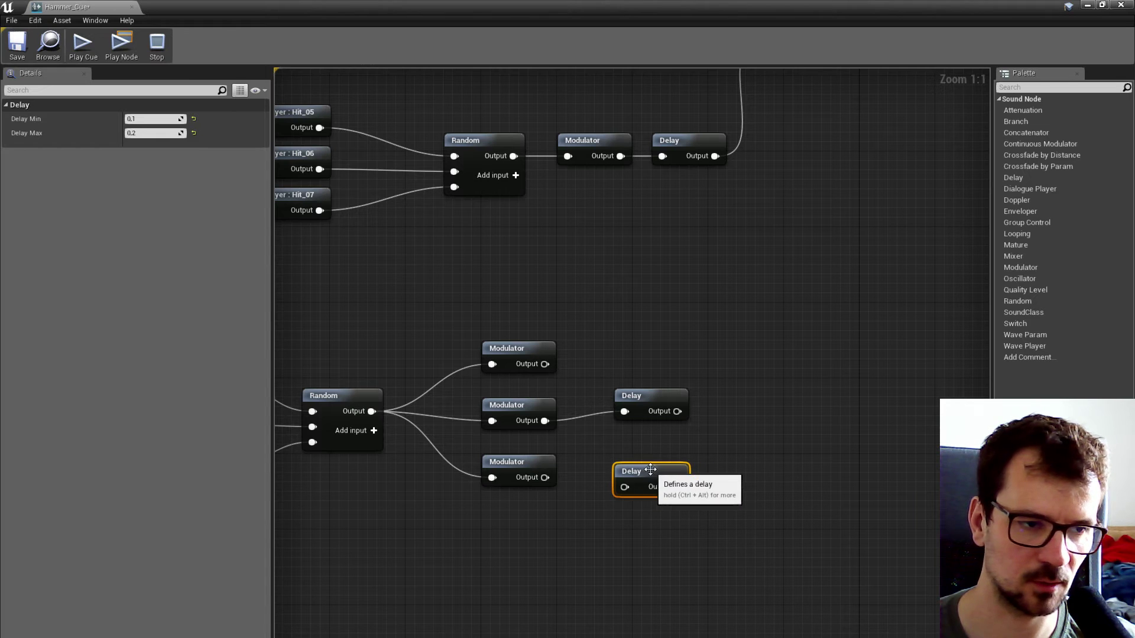
# Set the lower Delay's minimum to 0.3 and maximum to 0.4, and connect the third Debris Modulator to it
pyautogui.click(168, 118)
pyautogui.write('0,')
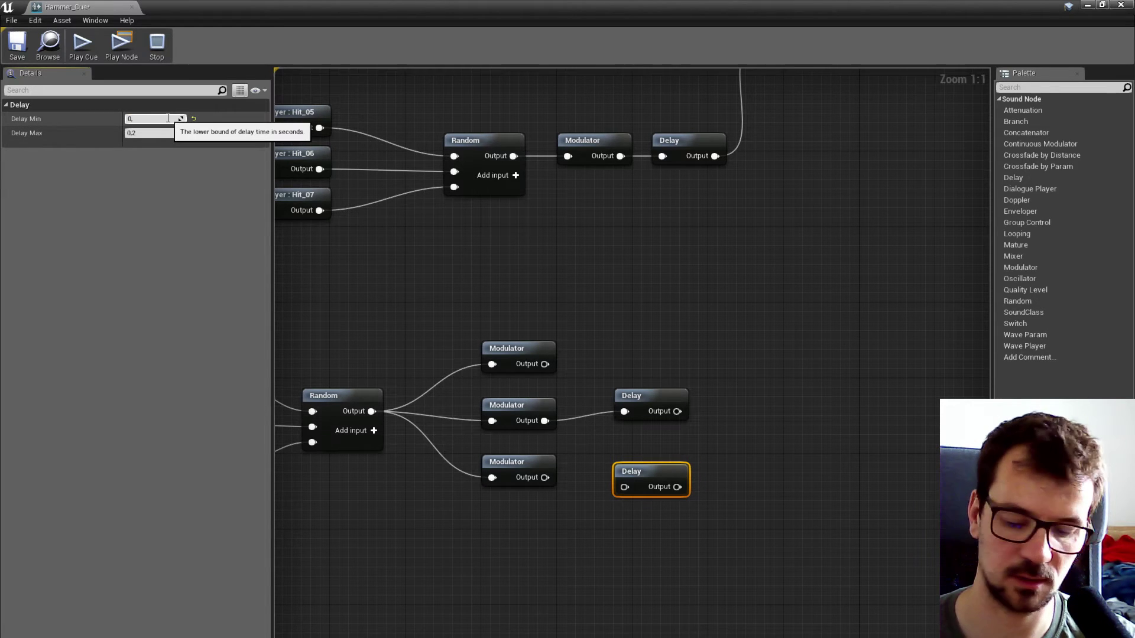
pyautogui.write('3')
pyautogui.click(154, 133)
pyautogui.write('0,')
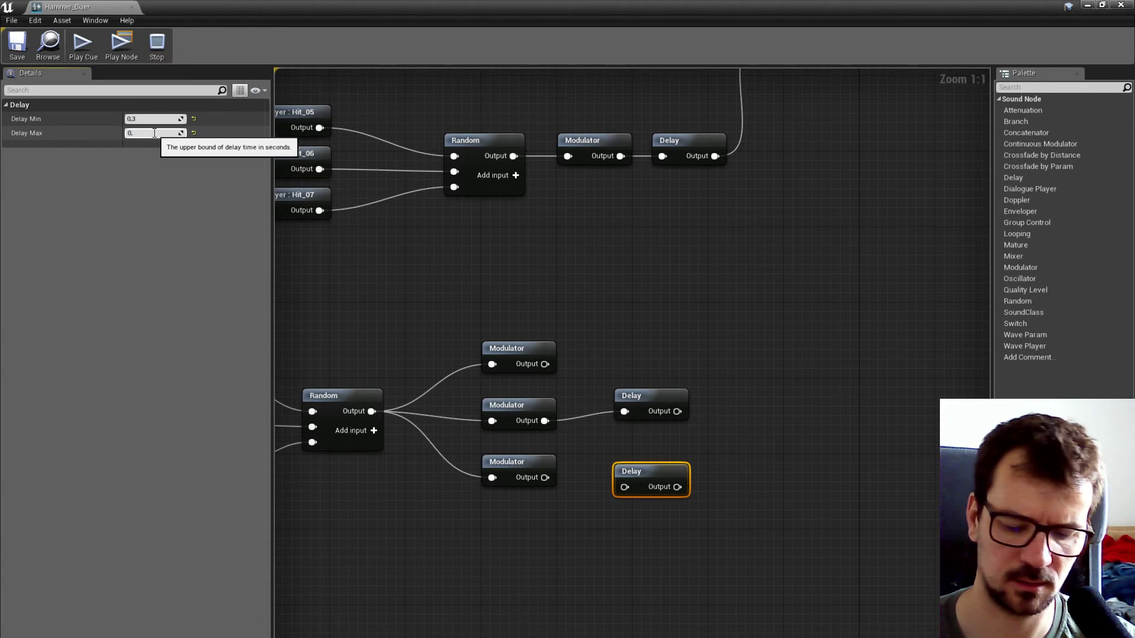
pyautogui.write('4')
pyautogui.press('Return')
pyautogui.moveTo(544, 478); pyautogui.dragTo(624, 487)
# Add a Mixer fed by the first Debris Modulator and both Delays, and place it at the end of the chain
pyautogui.click(520, 355)
pyautogui.keyDown('shift'); pyautogui.click(650, 396); pyautogui.keyUp('shift')
pyautogui.keyDown('shift'); pyautogui.click(650, 472); pyautogui.keyUp('shift')
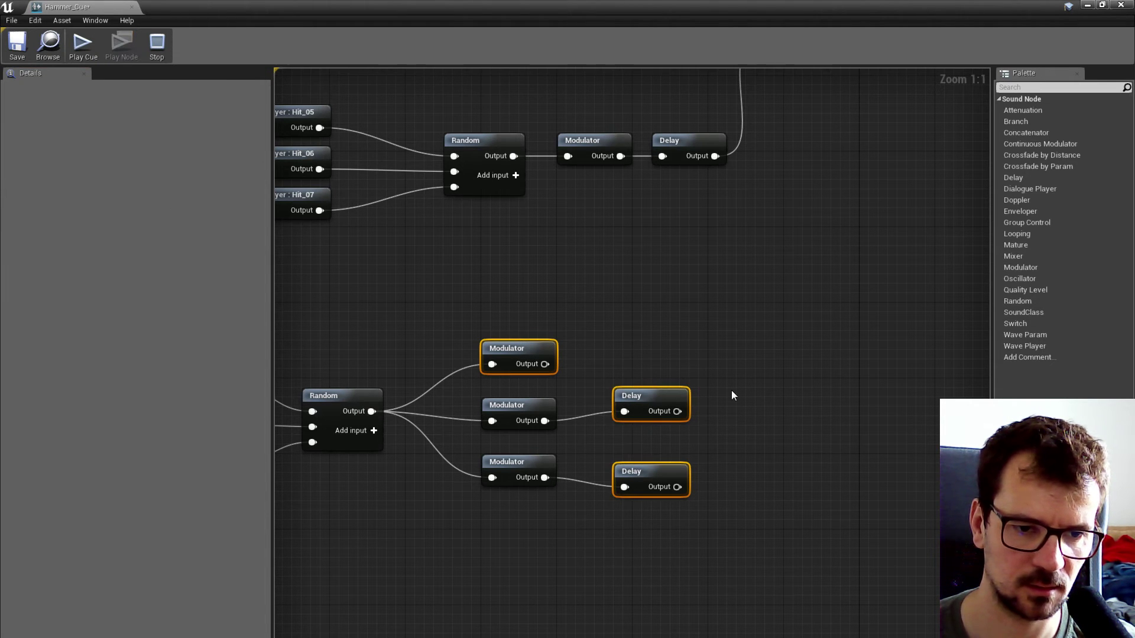
pyautogui.rightClick(732, 393)
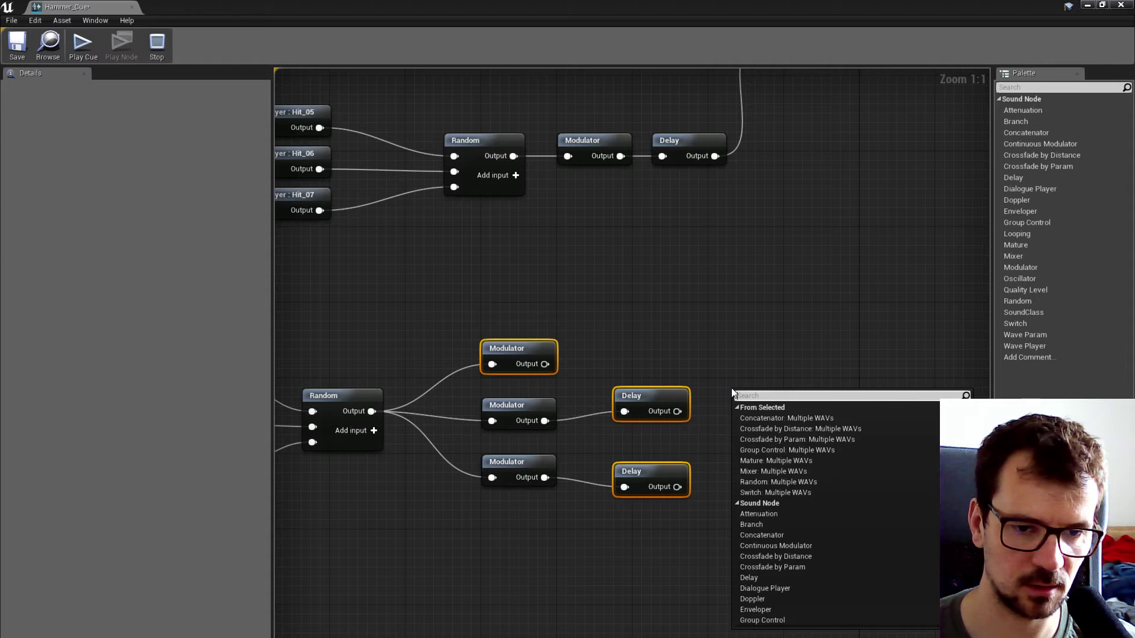
pyautogui.write('mixer')
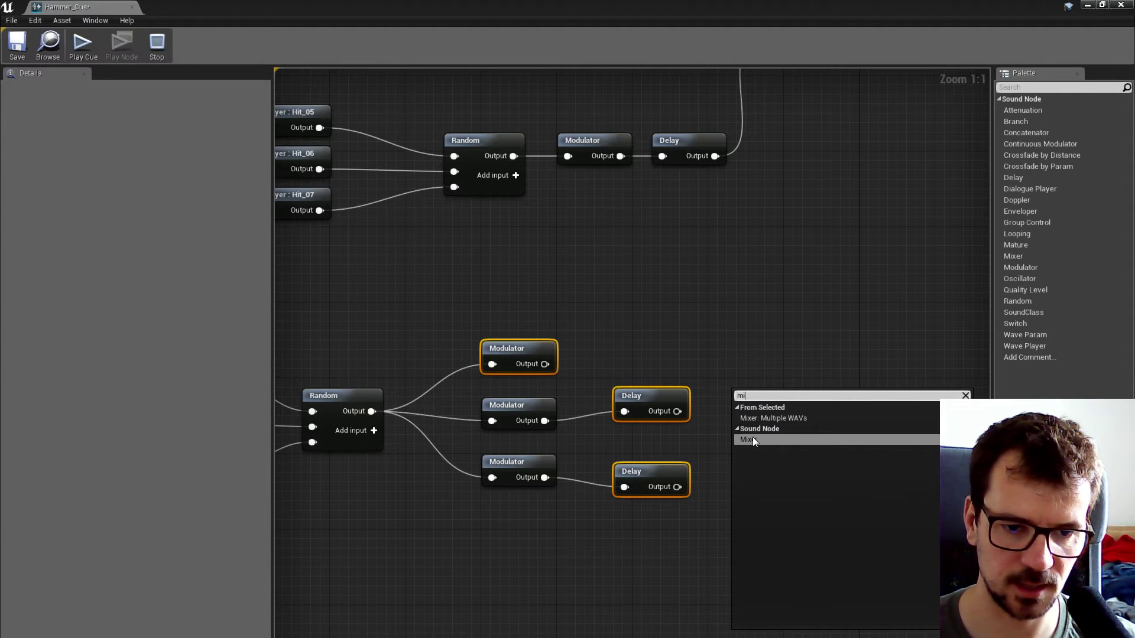
pyautogui.click(753, 439)
pyautogui.moveTo(785, 392); pyautogui.dragTo(818, 365)
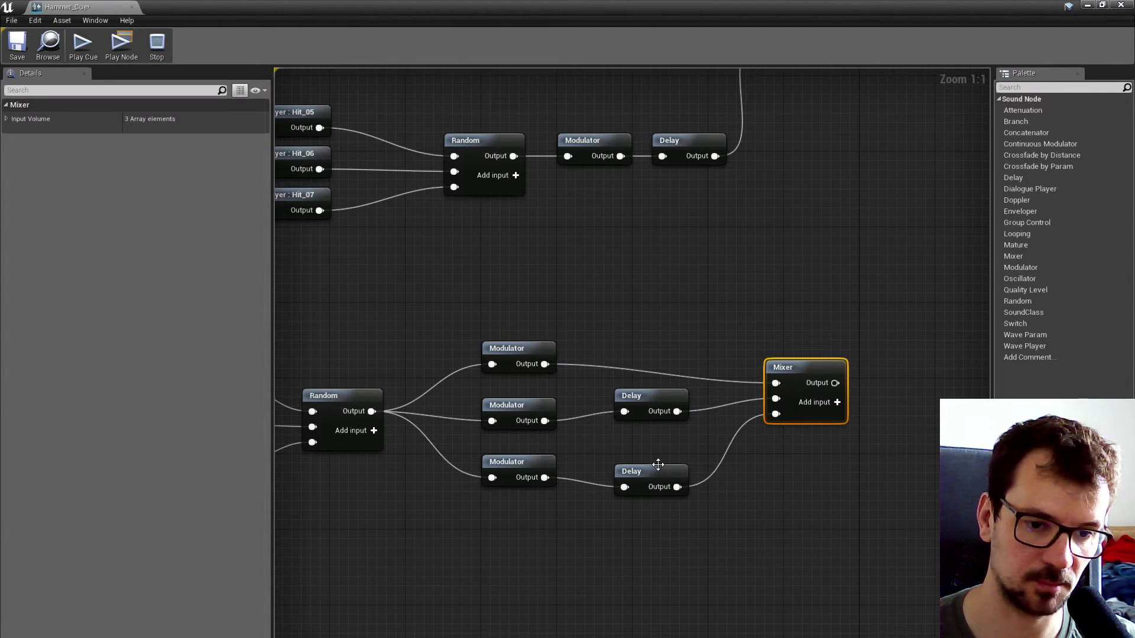
# Align both Debris Delays in one column level with their Modulators, and check the Modulator and Delay settings
pyautogui.moveTo(658, 469); pyautogui.dragTo(648, 460)
pyautogui.click(647, 413)
pyautogui.moveTo(646, 413); pyautogui.dragTo(645, 422)
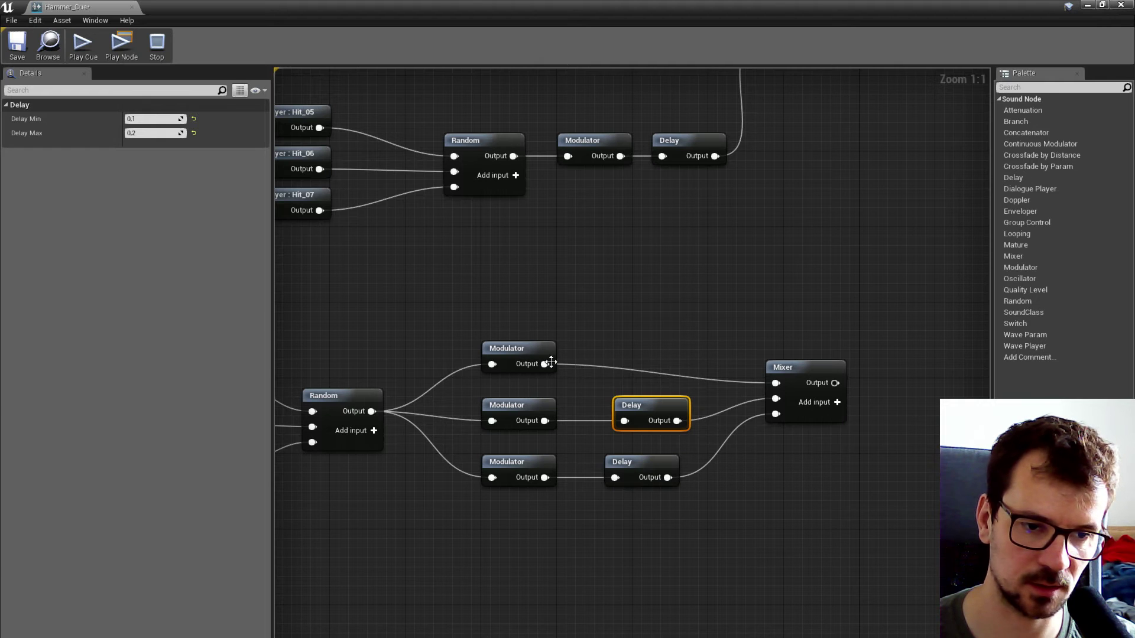
pyautogui.click(792, 362)
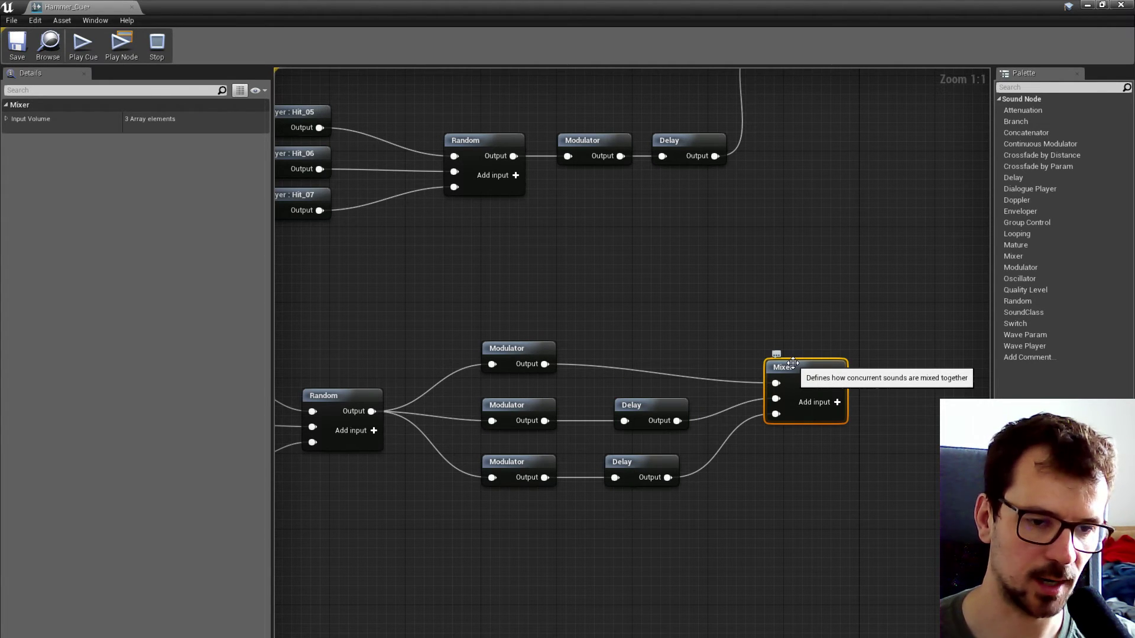
pyautogui.click(527, 349)
pyautogui.click(529, 403)
pyautogui.click(541, 460)
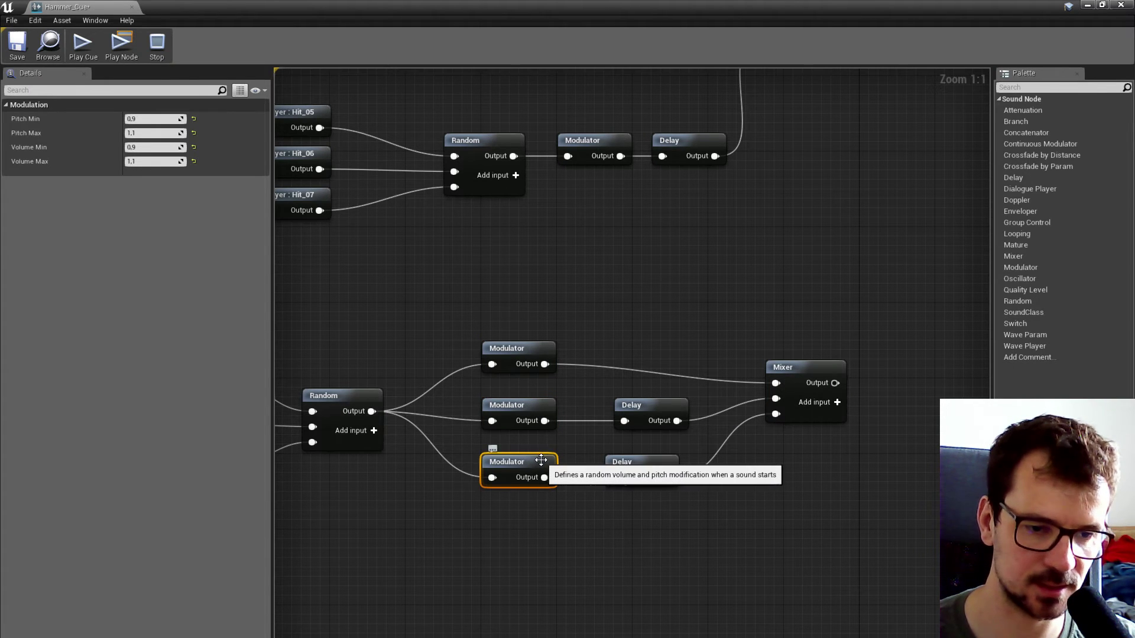
pyautogui.click(648, 402)
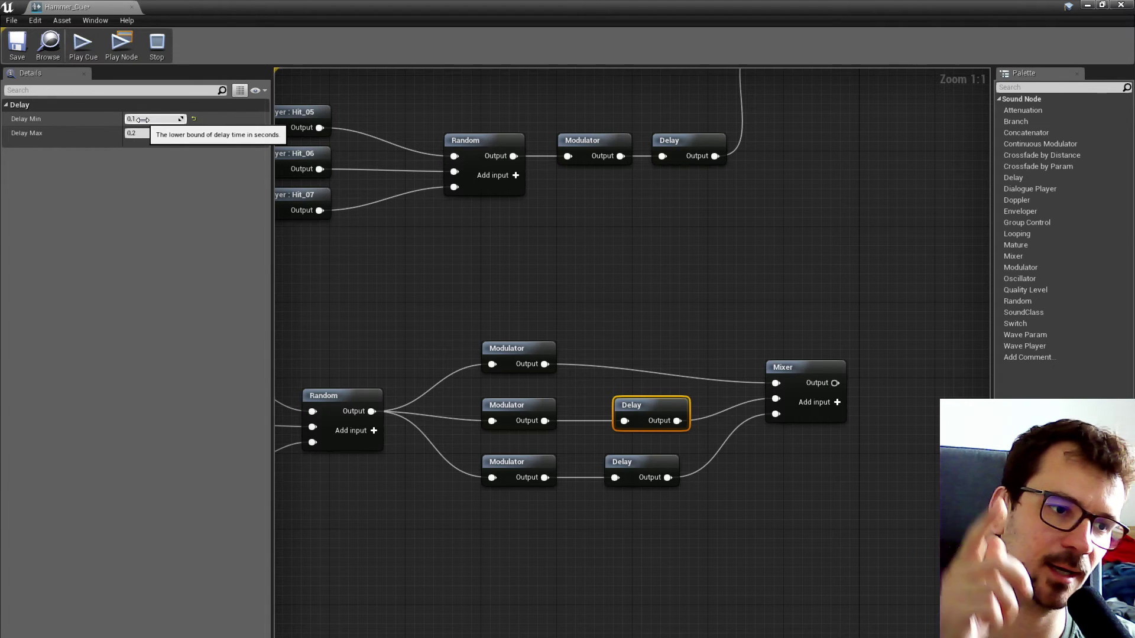
pyautogui.click(621, 466)
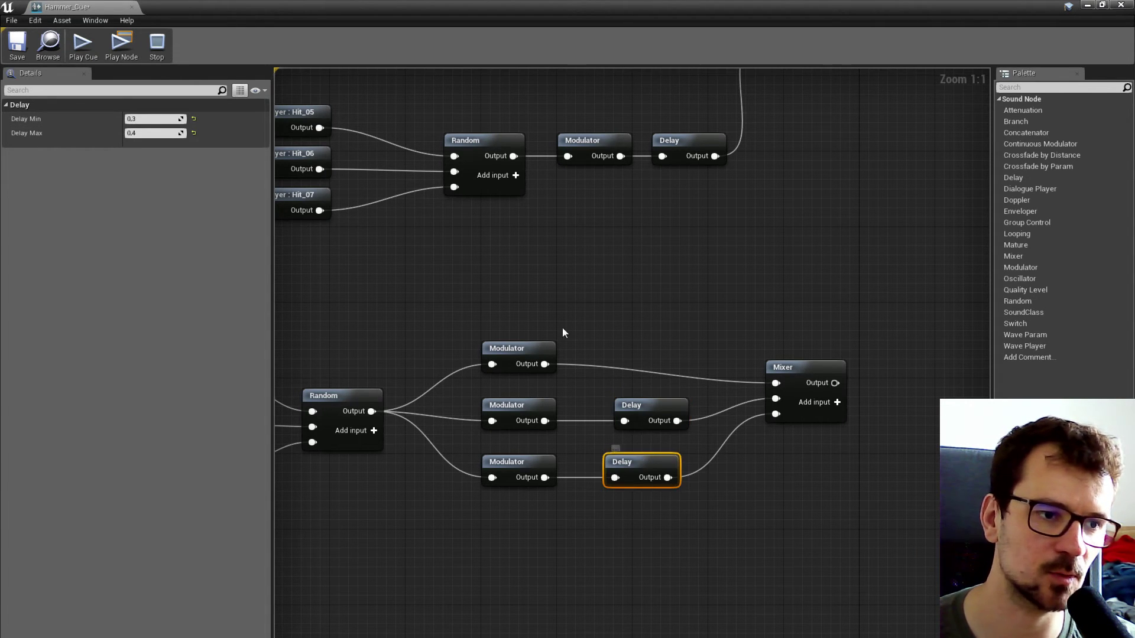
pyautogui.click(635, 405)
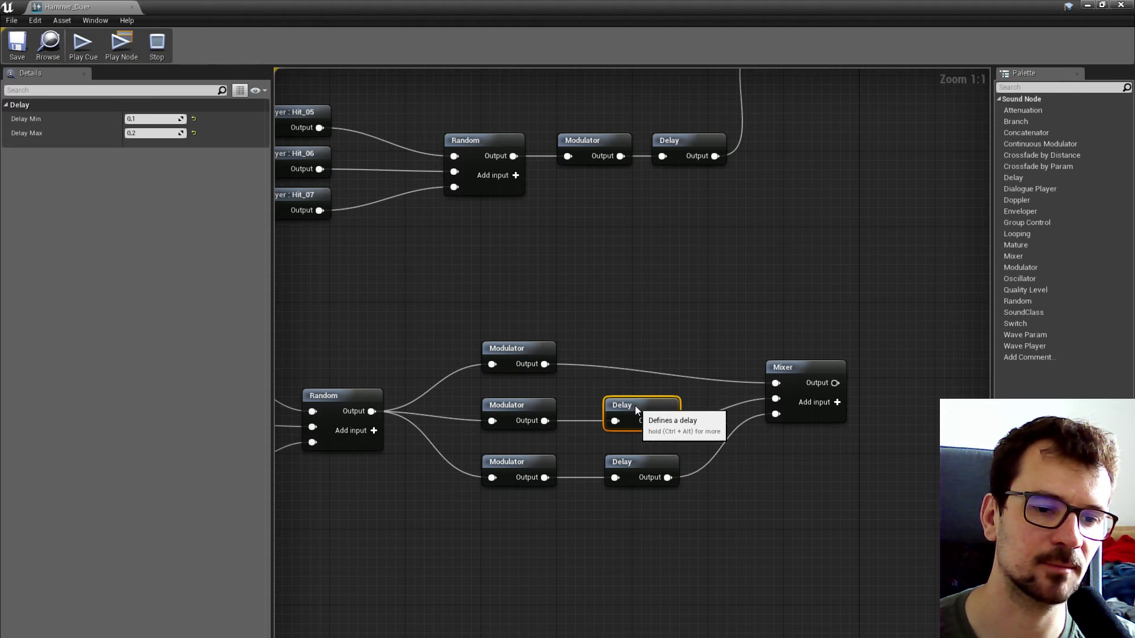
# Preview the Debris Mixer and narrow the Details area so the graph shows the whole Debris chain
pyautogui.click(766, 378)
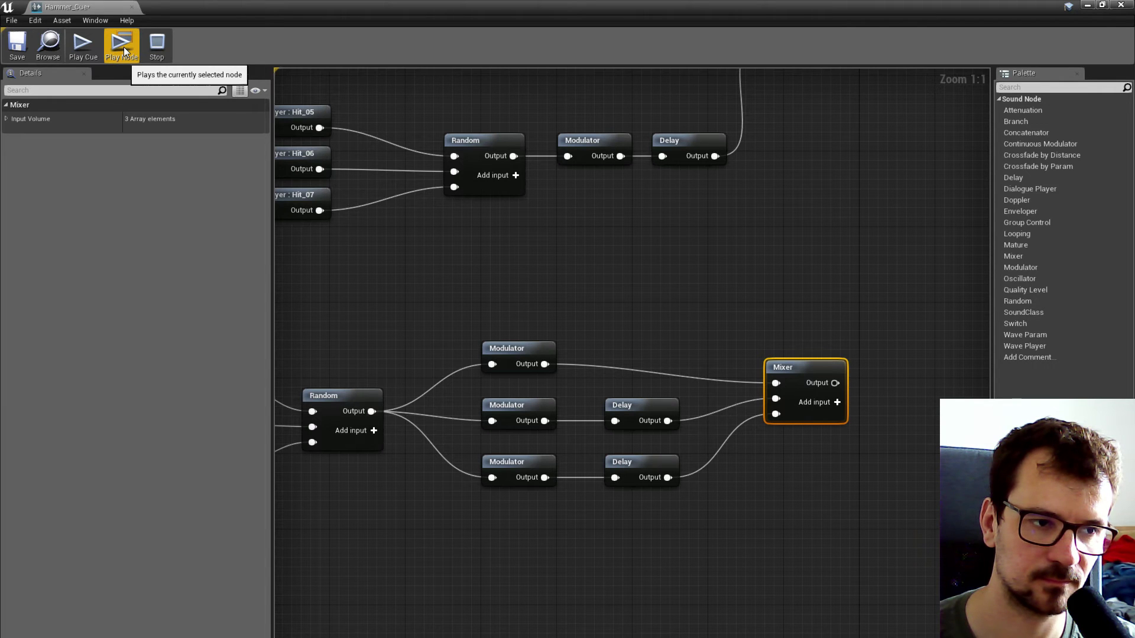
pyautogui.moveTo(391, 339); pyautogui.dragTo(546, 319, button='right')
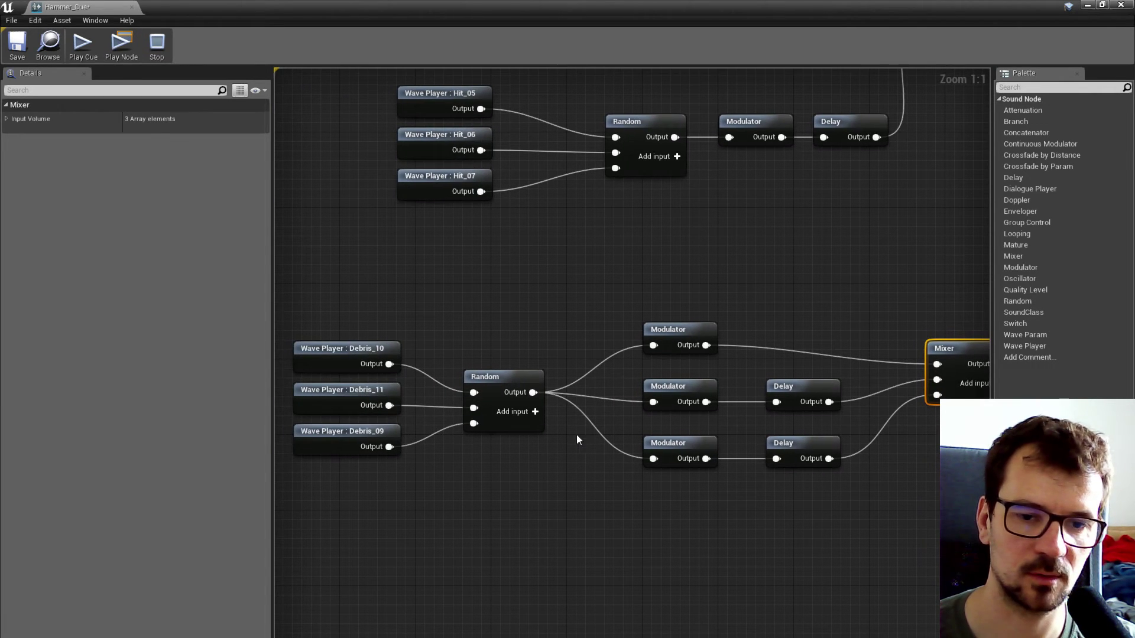
pyautogui.moveTo(273, 328); pyautogui.dragTo(157, 326)
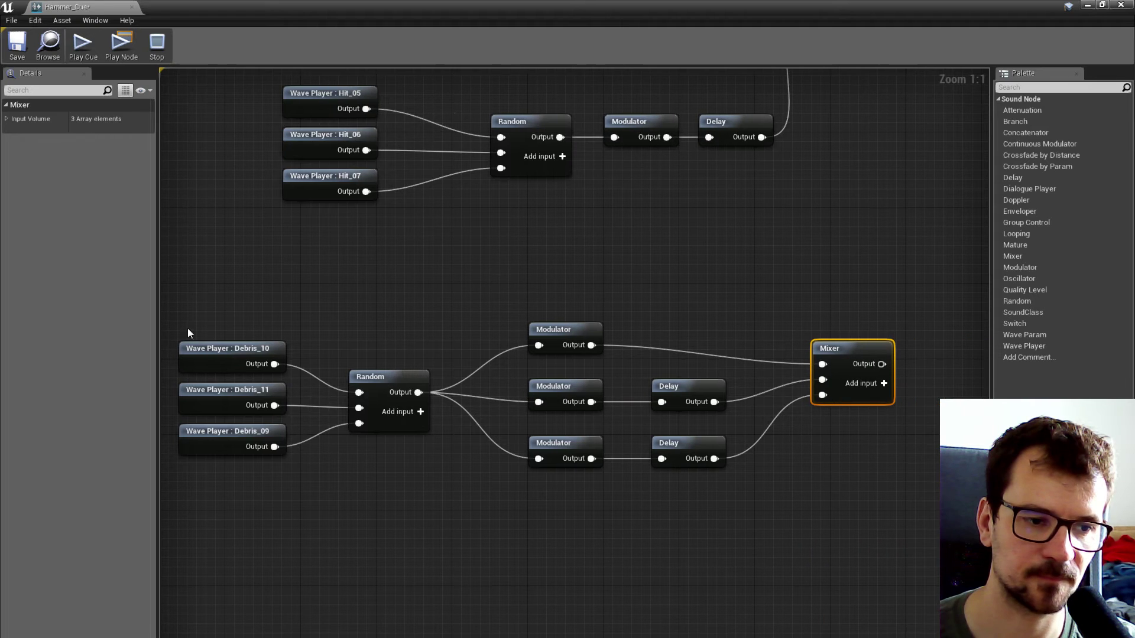
# Examine how the Debris Wave Players pair with the two Delay ranges before reaching the Mixer
pyautogui.click(251, 348)
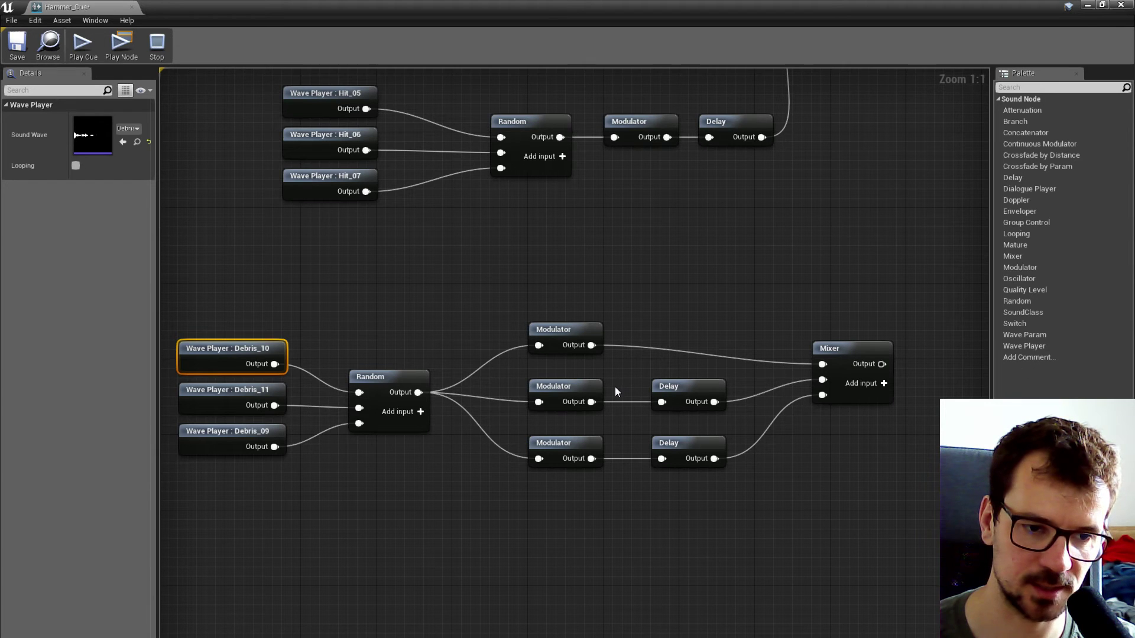
pyautogui.click(213, 386)
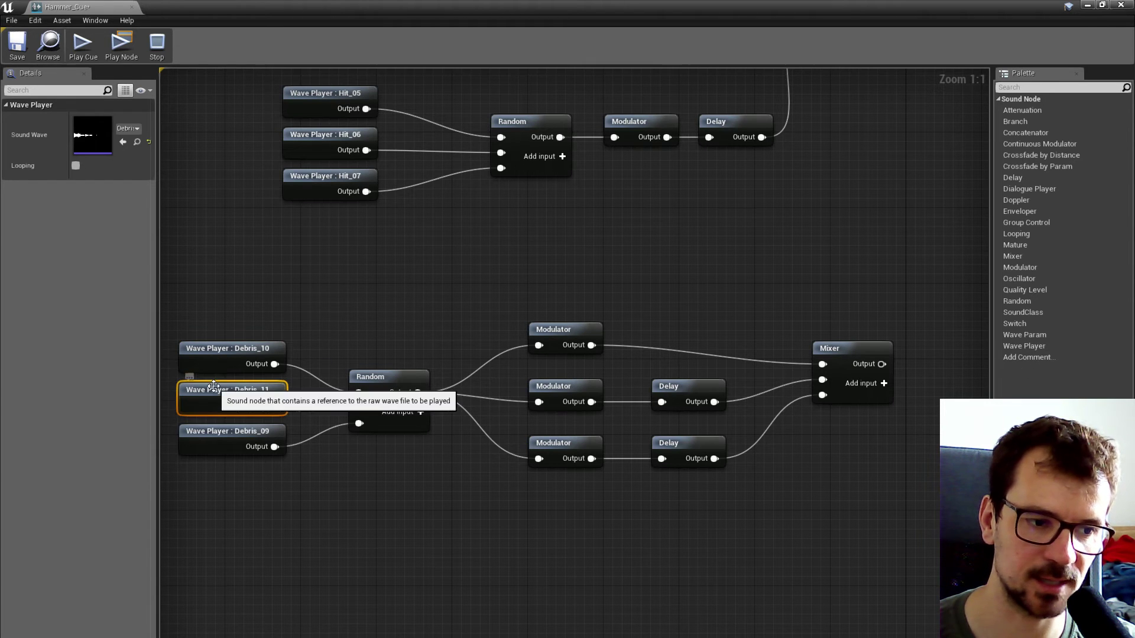
pyautogui.click(678, 390)
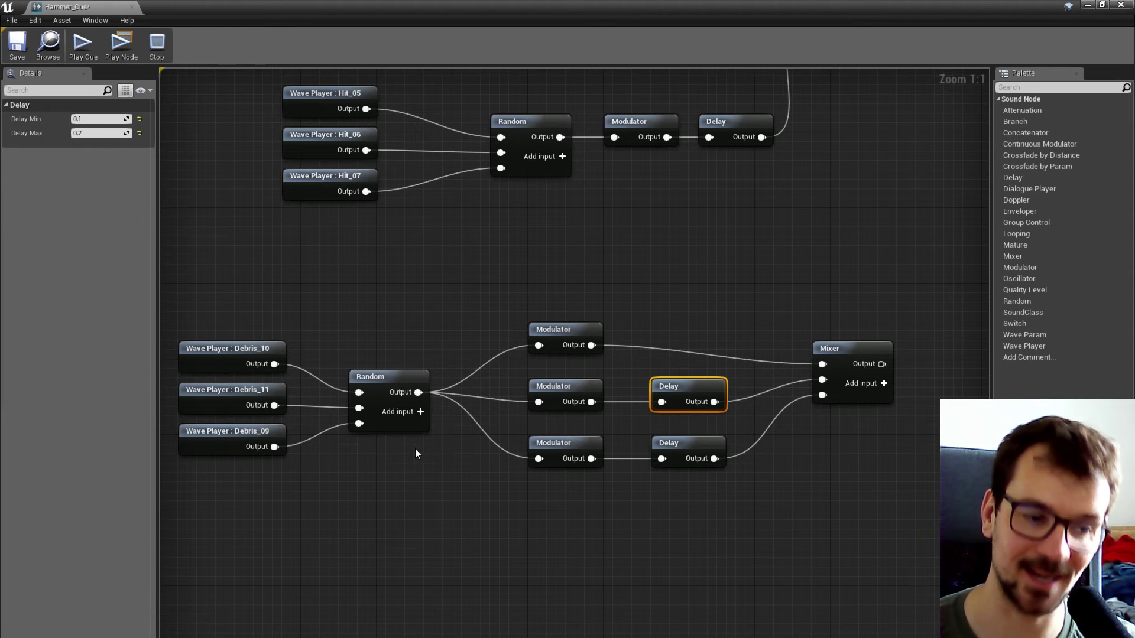
pyautogui.click(235, 433)
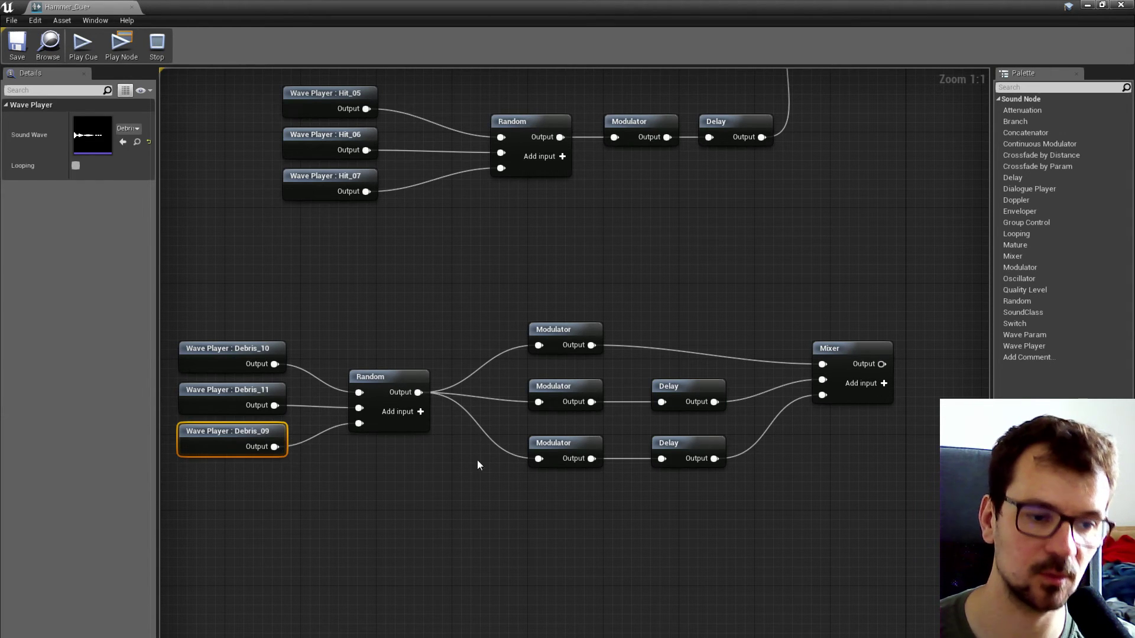
pyautogui.click(678, 448)
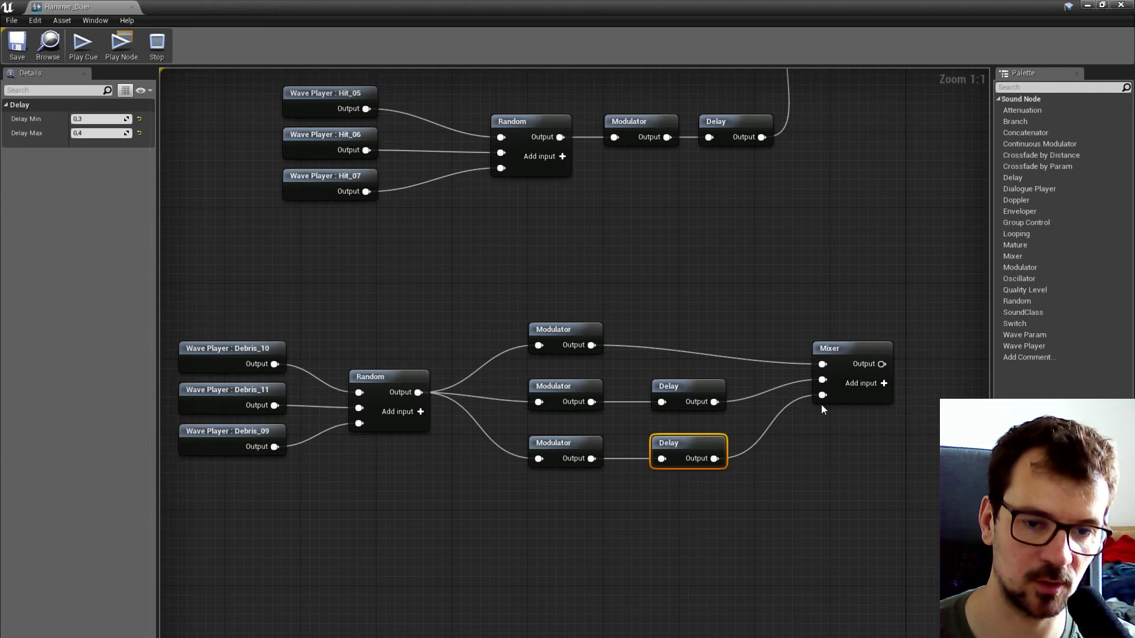
pyautogui.moveTo(552, 261); pyautogui.dragTo(859, 435)
pyautogui.click(486, 239)
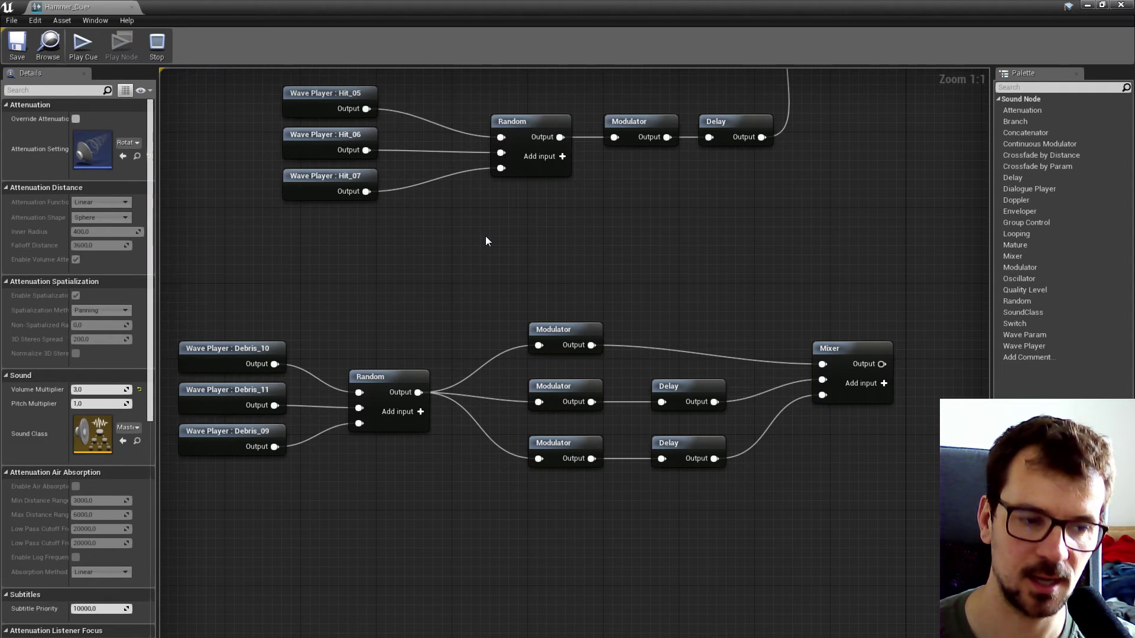
pyautogui.moveTo(391, 363); pyautogui.dragTo(404, 466)
pyautogui.click(353, 338)
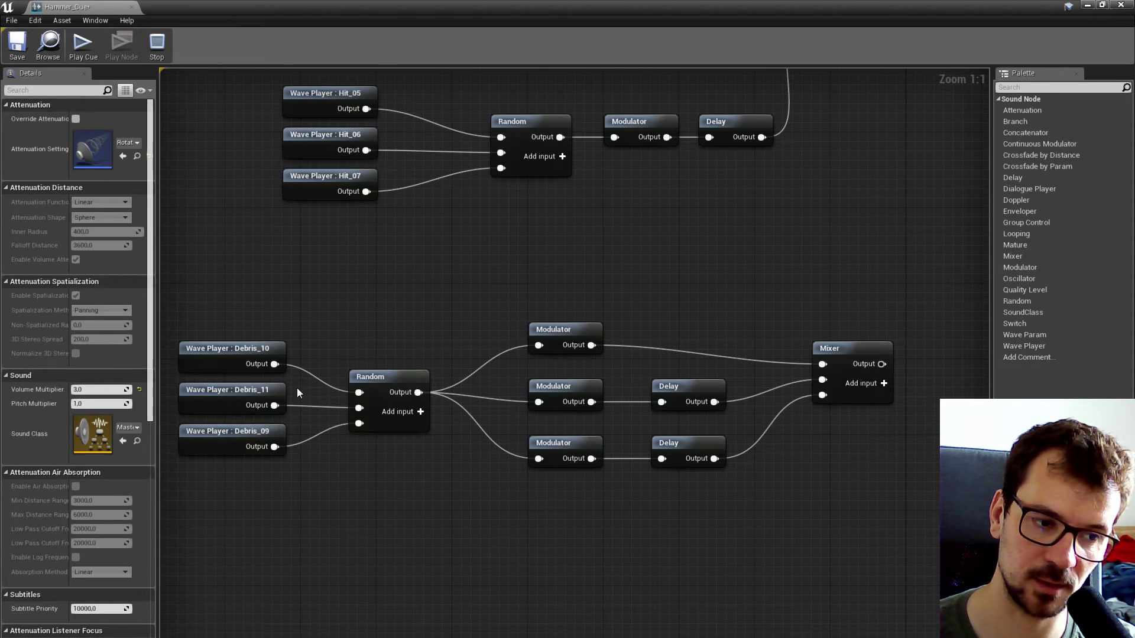
# Go through the Debris_11, Debris_10 and Debris_09 Wave Players again and preview the Mixer's combined sound
pyautogui.click(237, 391)
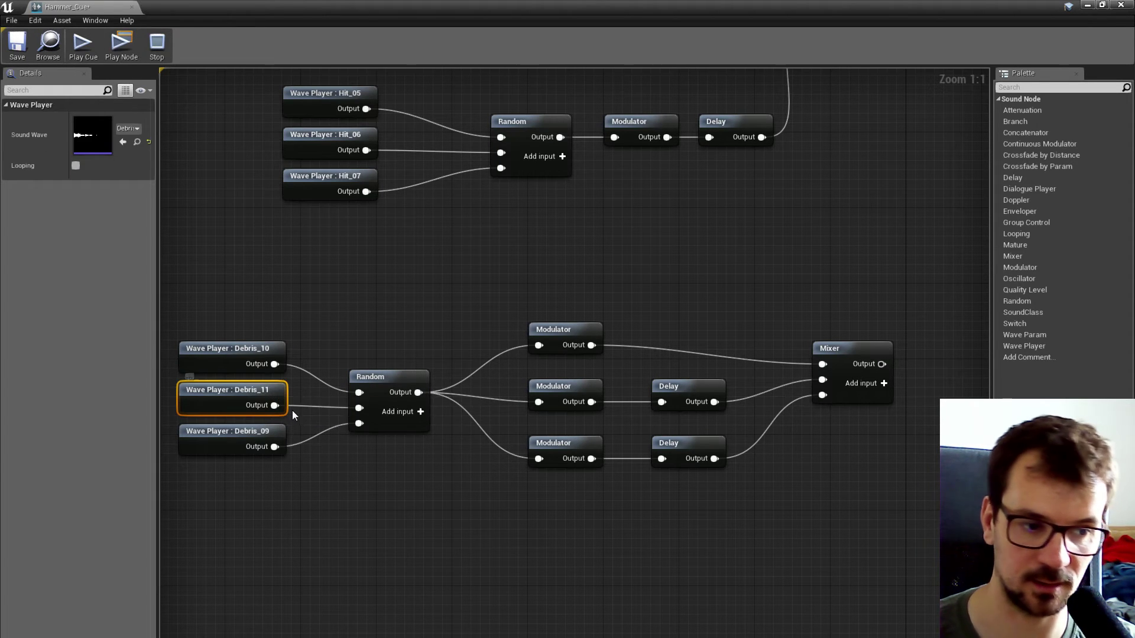
pyautogui.click(252, 349)
pyautogui.click(248, 433)
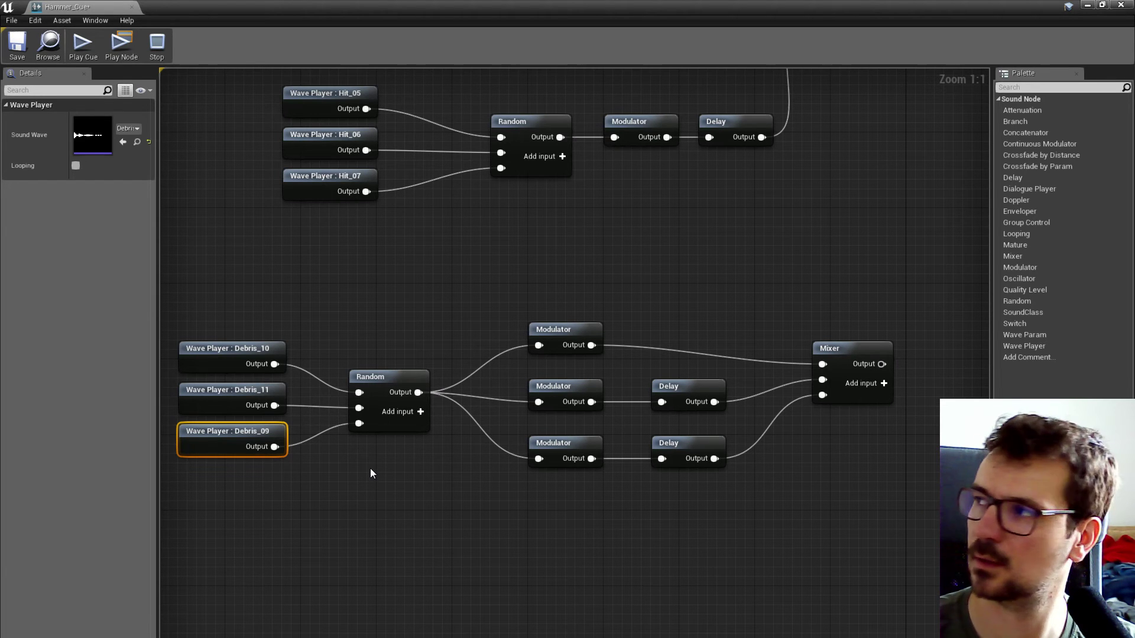
pyautogui.moveTo(171, 334); pyautogui.dragTo(375, 519)
pyautogui.click(308, 297)
pyautogui.click(857, 353)
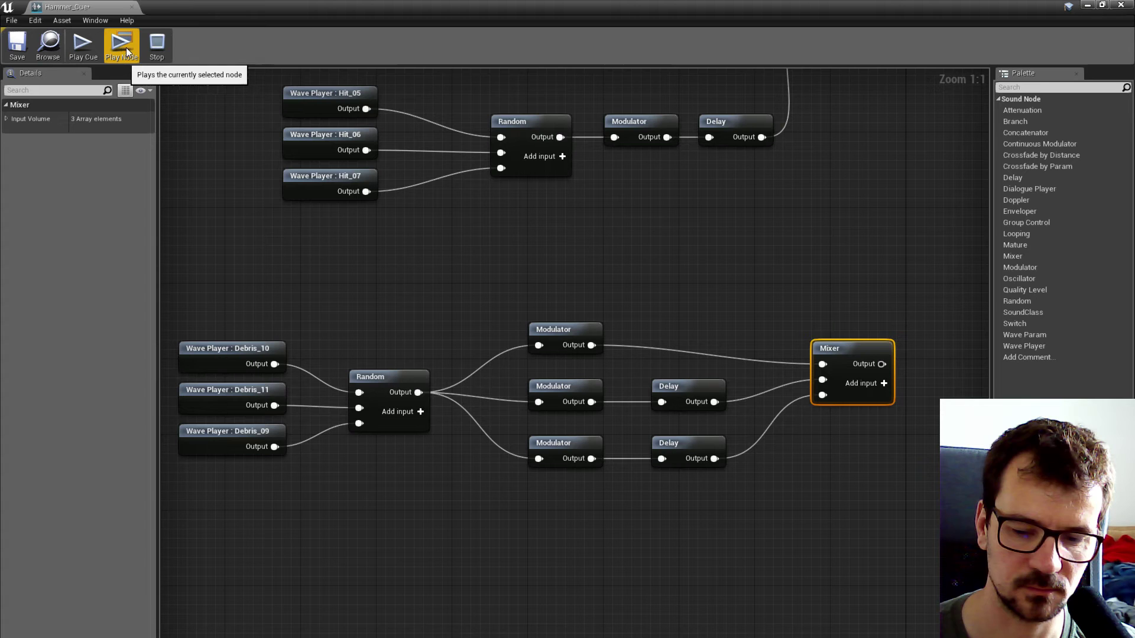
# Move the outer Debris Modulators and the lower Delay closer to the middle row, and preview the Mixer
pyautogui.moveTo(254, 295); pyautogui.dragTo(240, 467)
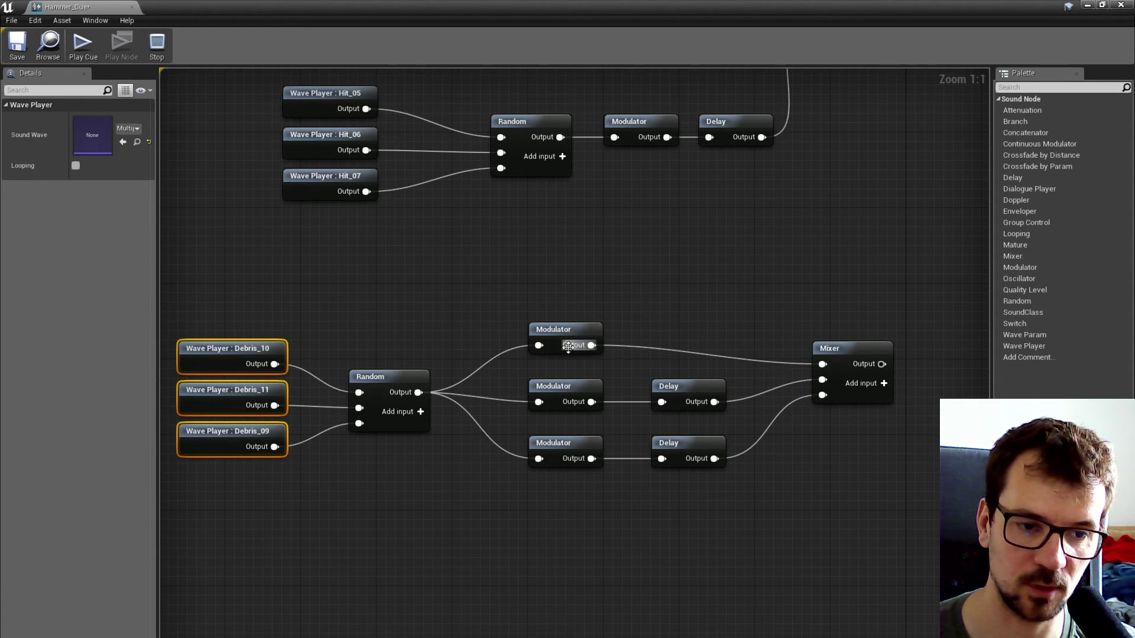
pyautogui.moveTo(569, 336); pyautogui.dragTo(569, 345)
pyautogui.click(558, 388)
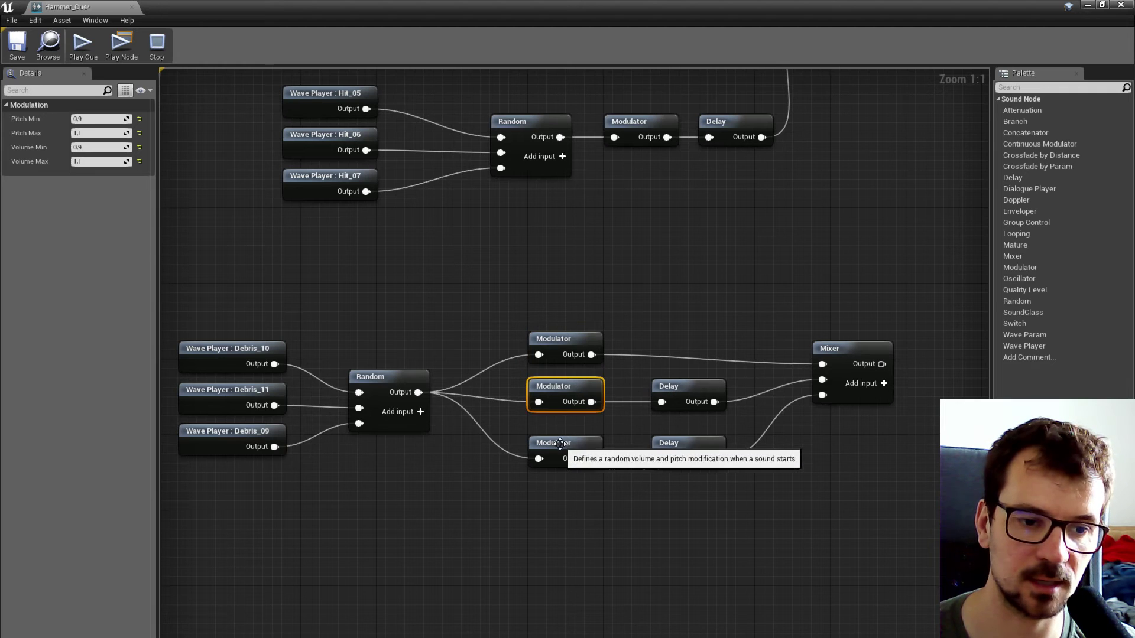
pyautogui.moveTo(559, 446); pyautogui.dragTo(559, 436)
pyautogui.moveTo(685, 440); pyautogui.dragTo(686, 431)
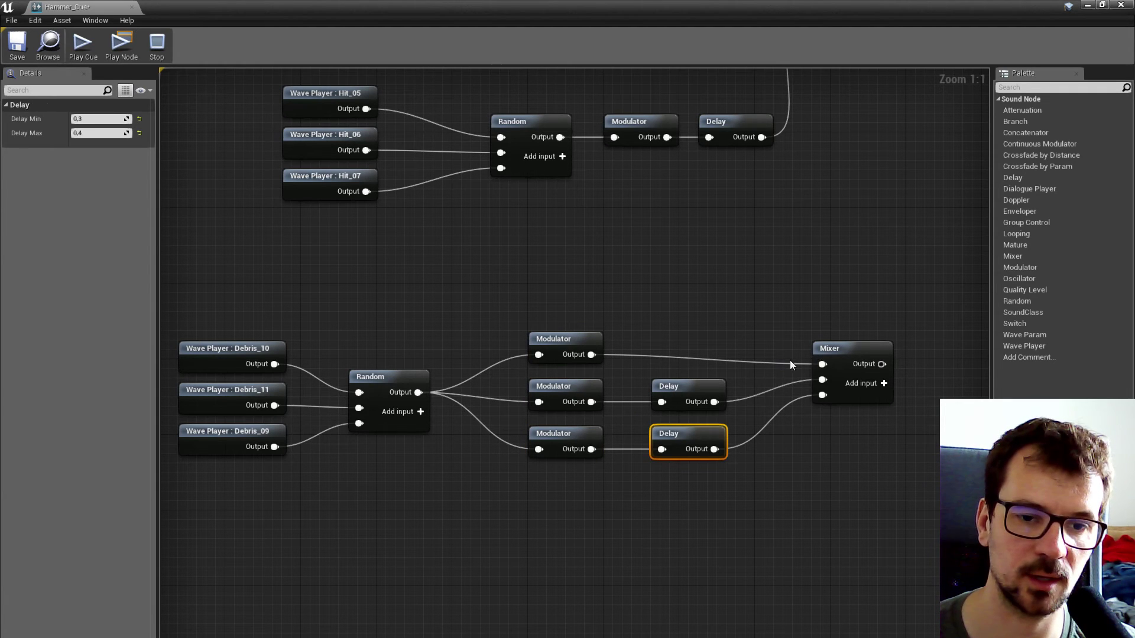
pyautogui.click(829, 355)
pyautogui.click(128, 54)
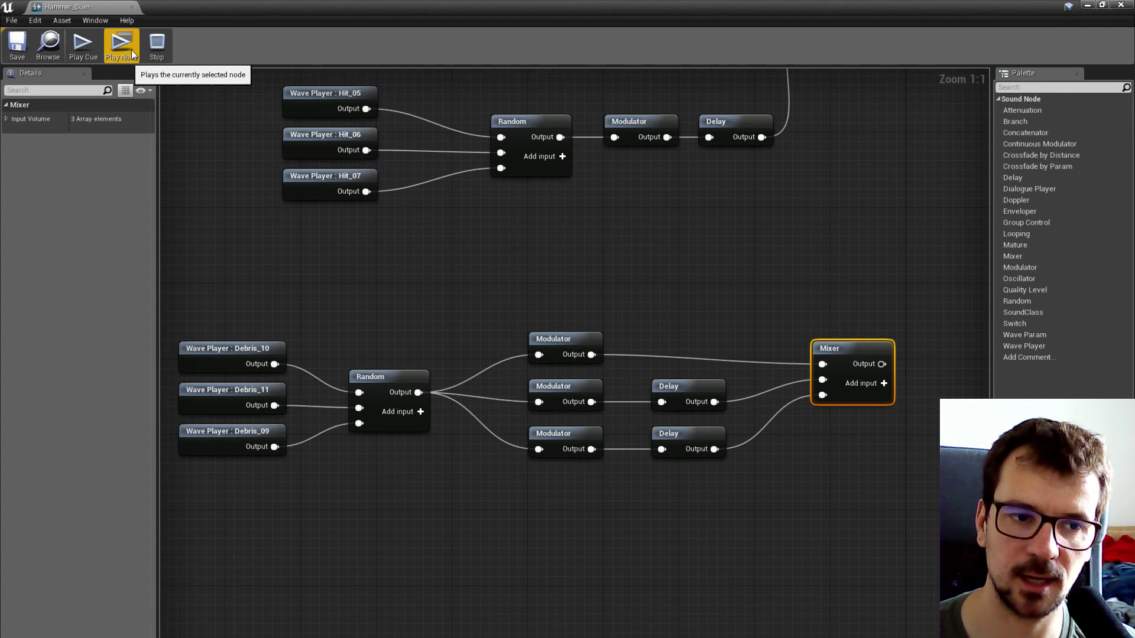
# Duplicate the two-input Mixer and feed the metal armor/Hit Mixer and the Debris Mixer into the copy
pyautogui.scroll(-7, 479, 292)
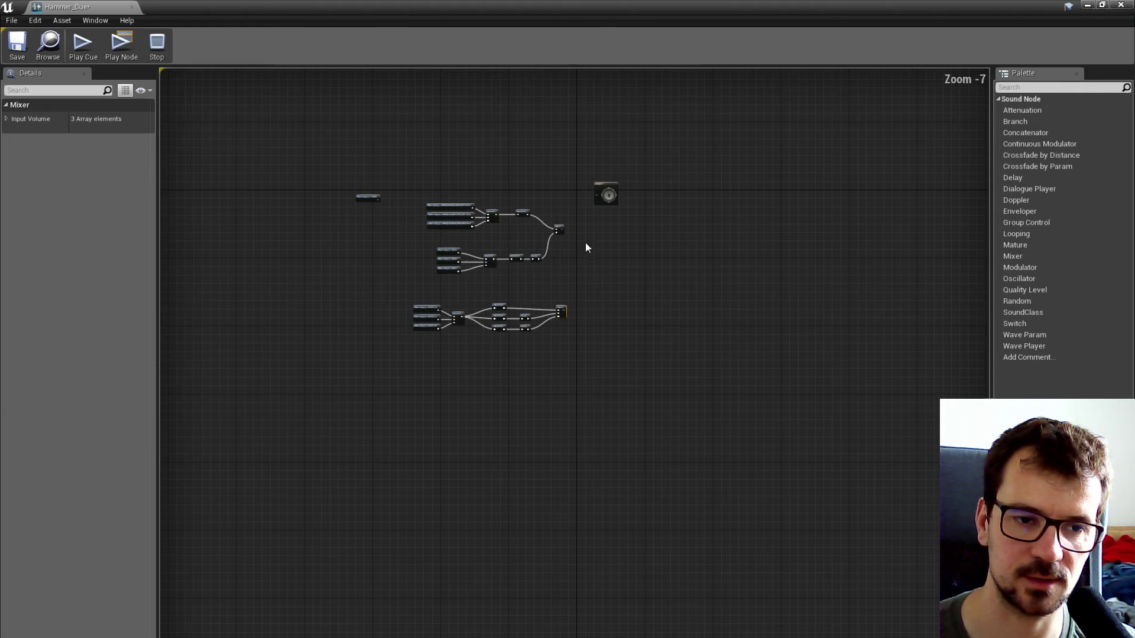
pyautogui.scroll(5, 587, 253)
pyautogui.click(582, 177)
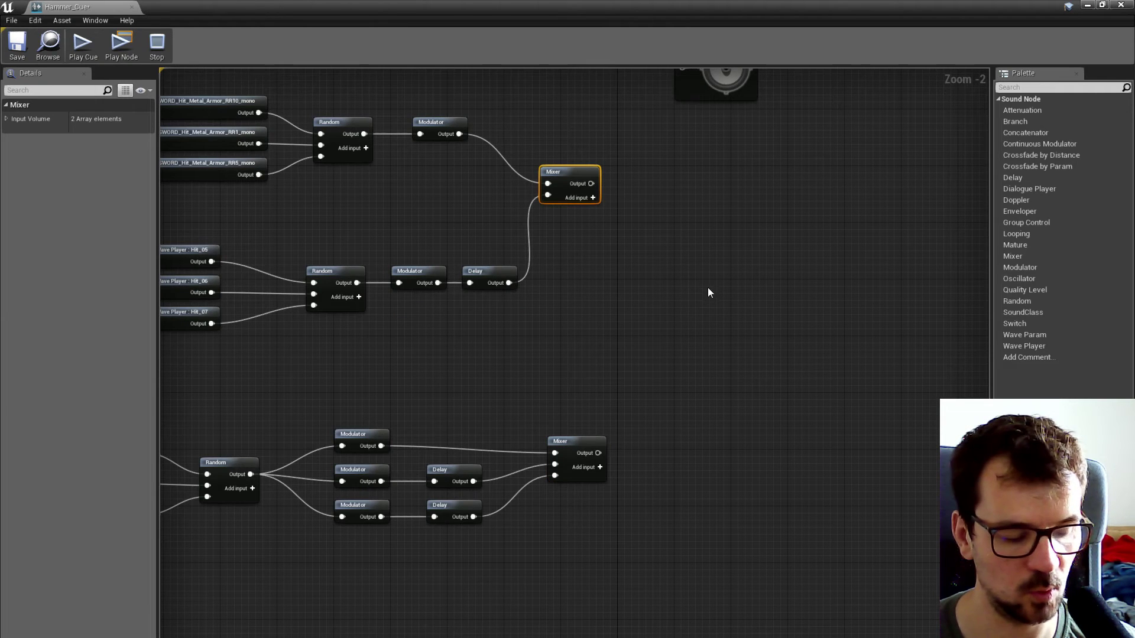
pyautogui.hotkey('ctrl', 'c')
pyautogui.hotkey('ctrl', 'v')
pyautogui.moveTo(591, 183); pyautogui.dragTo(717, 290)
pyautogui.moveTo(598, 452); pyautogui.dragTo(718, 302)
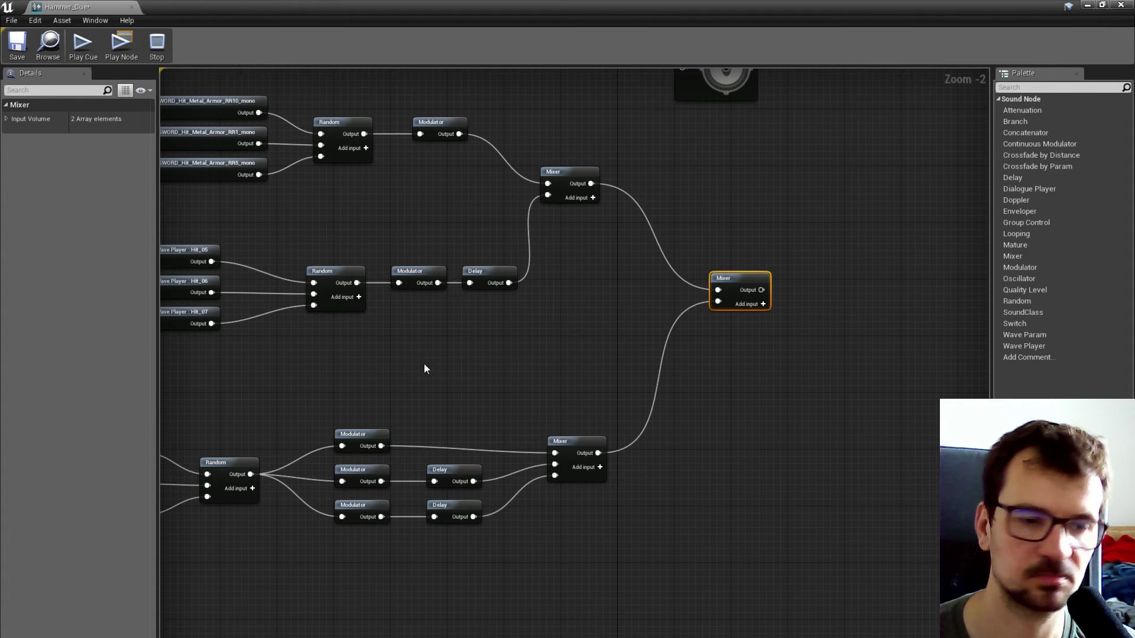
# Move the LowHit Wave Player below the Debris chain and preview it on its own
pyautogui.scroll(-5, 432, 364)
pyautogui.scroll(2, 334, 284)
pyautogui.moveTo(316, 305); pyautogui.dragTo(435, 576)
pyautogui.moveTo(434, 576); pyautogui.dragTo(451, 342, button='right')
pyautogui.scroll(5, 364, 324)
pyautogui.moveTo(364, 324); pyautogui.dragTo(384, 354)
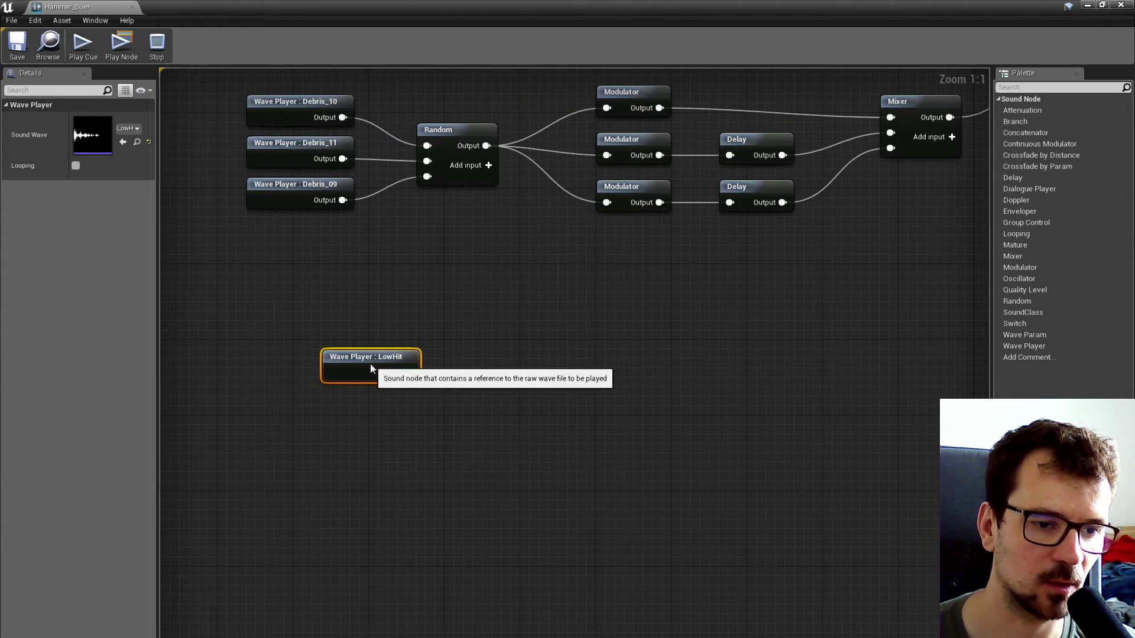
pyautogui.click(471, 356)
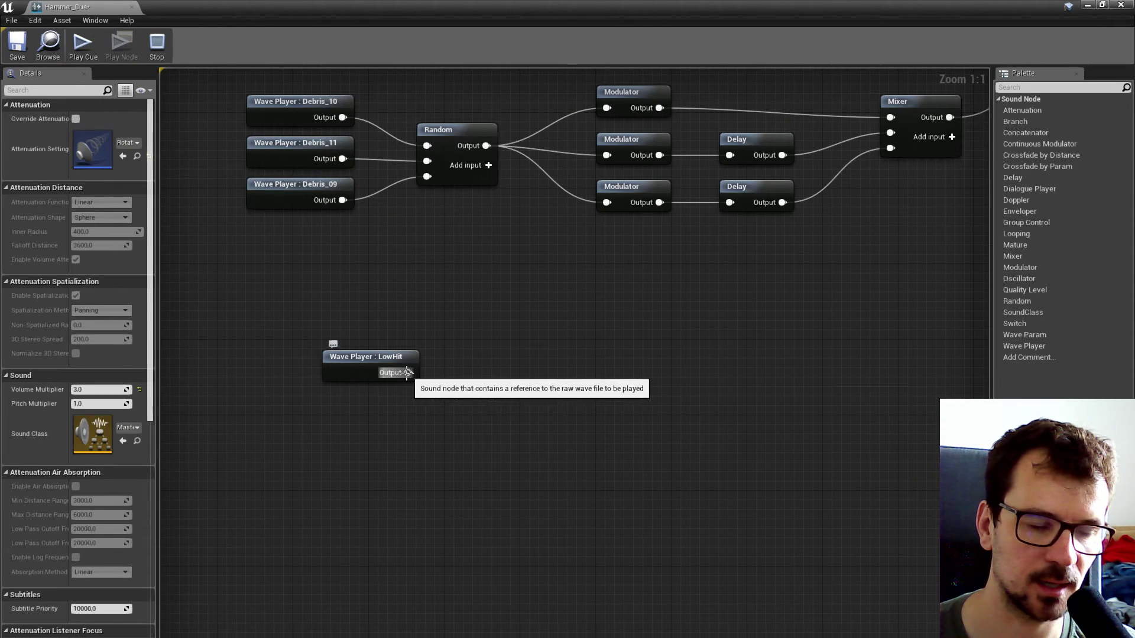
pyautogui.click(407, 371)
pyautogui.click(130, 42)
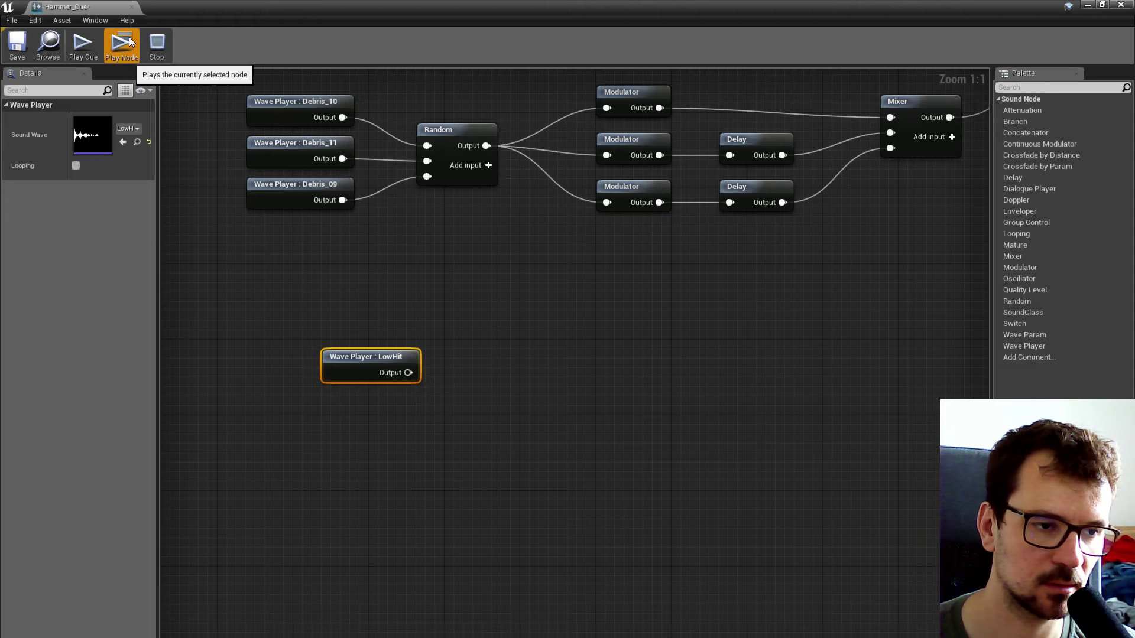
# Add a copy of the Debris Modulator after the LowHit Wave Player, connect the two, and preview the modulated sound
pyautogui.click(615, 100)
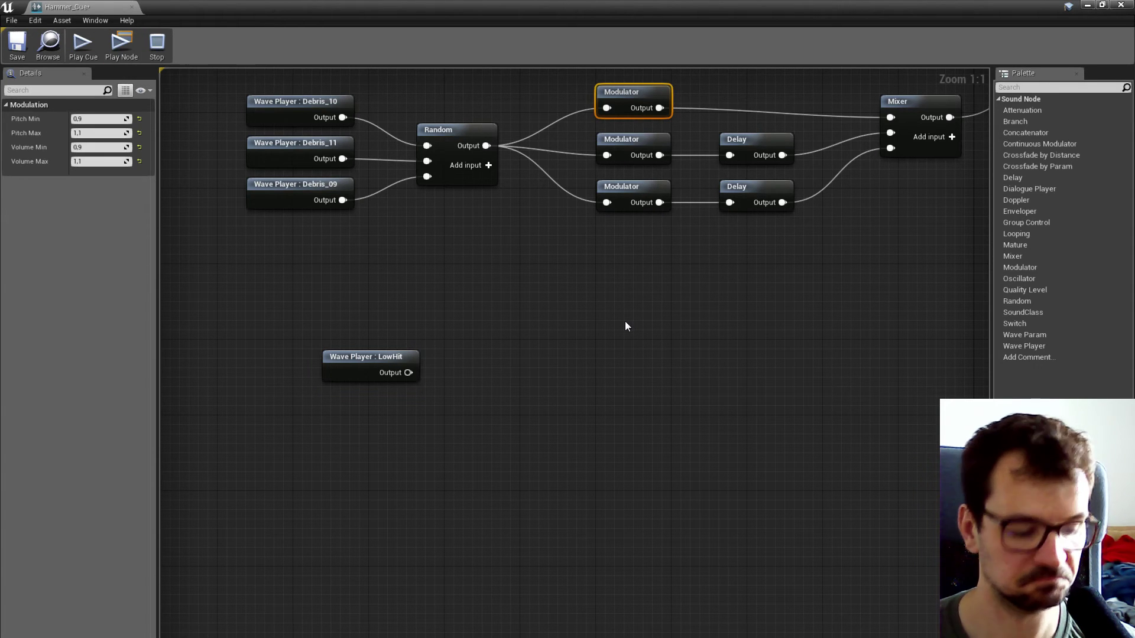
pyautogui.hotkey('ctrl', 'v')
pyautogui.moveTo(587, 355); pyautogui.dragTo(526, 362)
pyautogui.moveTo(408, 372); pyautogui.dragTo(503, 373)
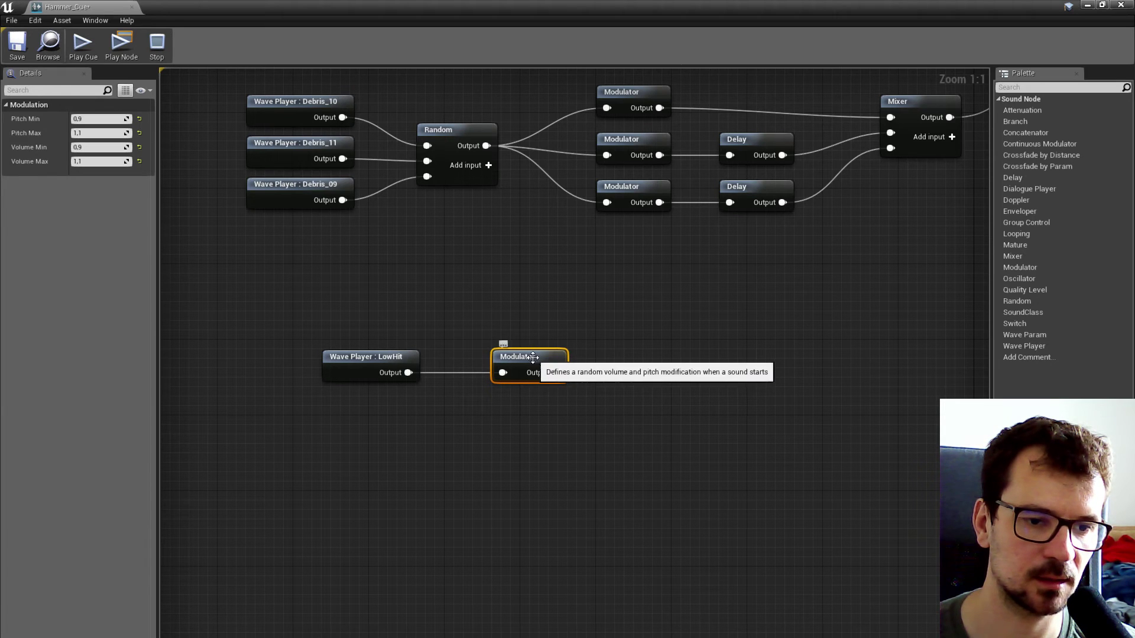
pyautogui.click(132, 46)
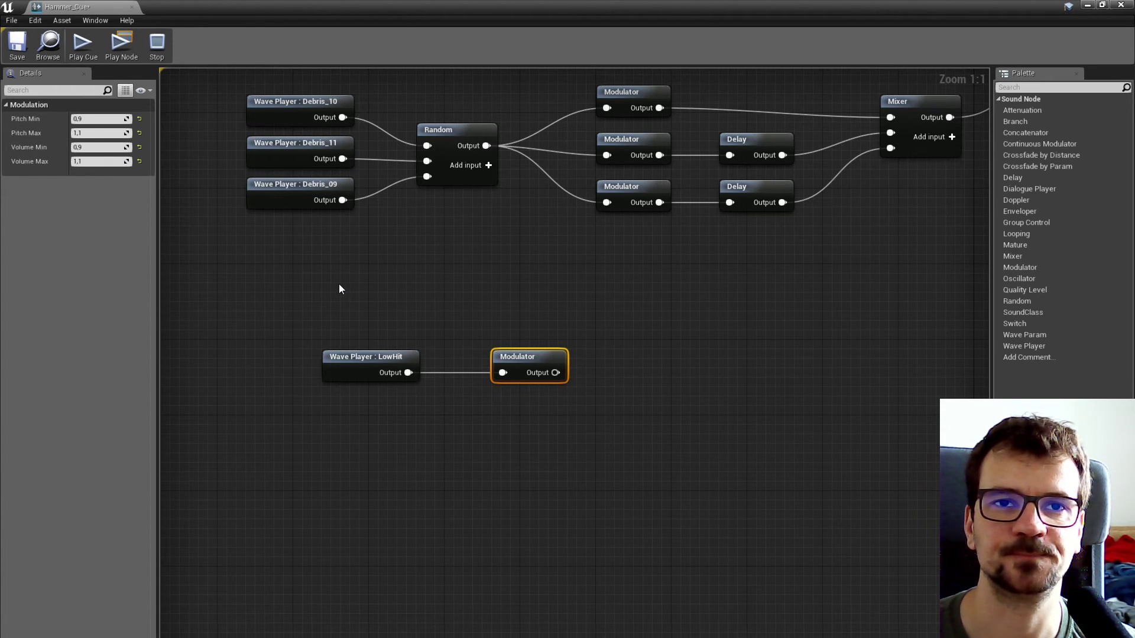
# Duplicate the final Mixer and connect the original Mixer's output to the copy's first input
pyautogui.scroll(-5, 339, 289)
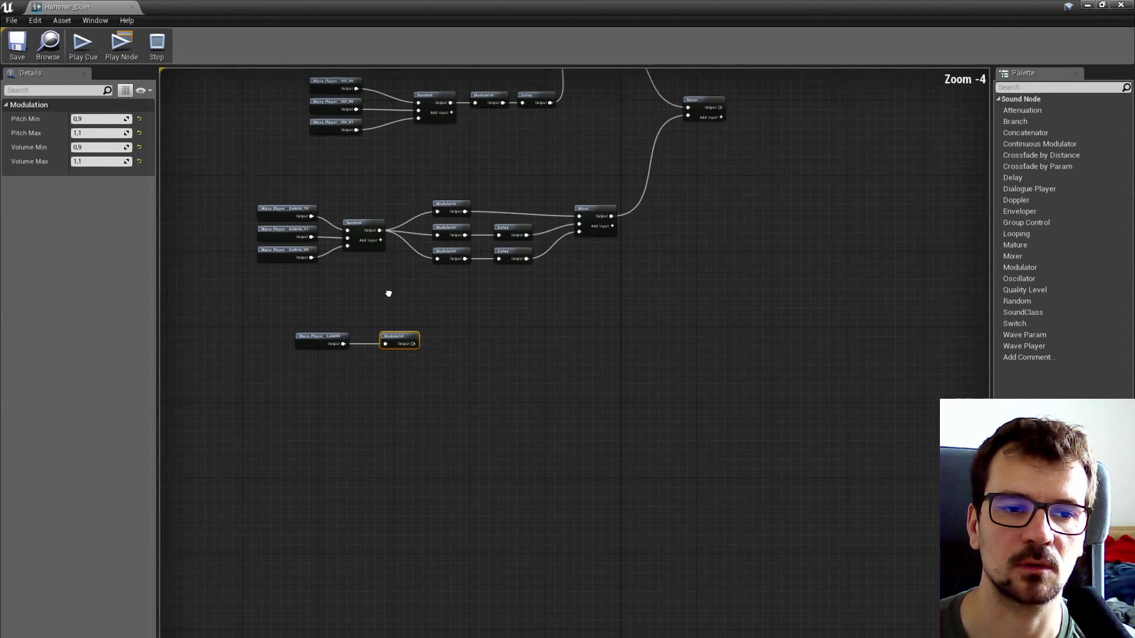
pyautogui.scroll(-2, 674, 175)
pyautogui.moveTo(673, 175); pyautogui.dragTo(582, 228, button='right')
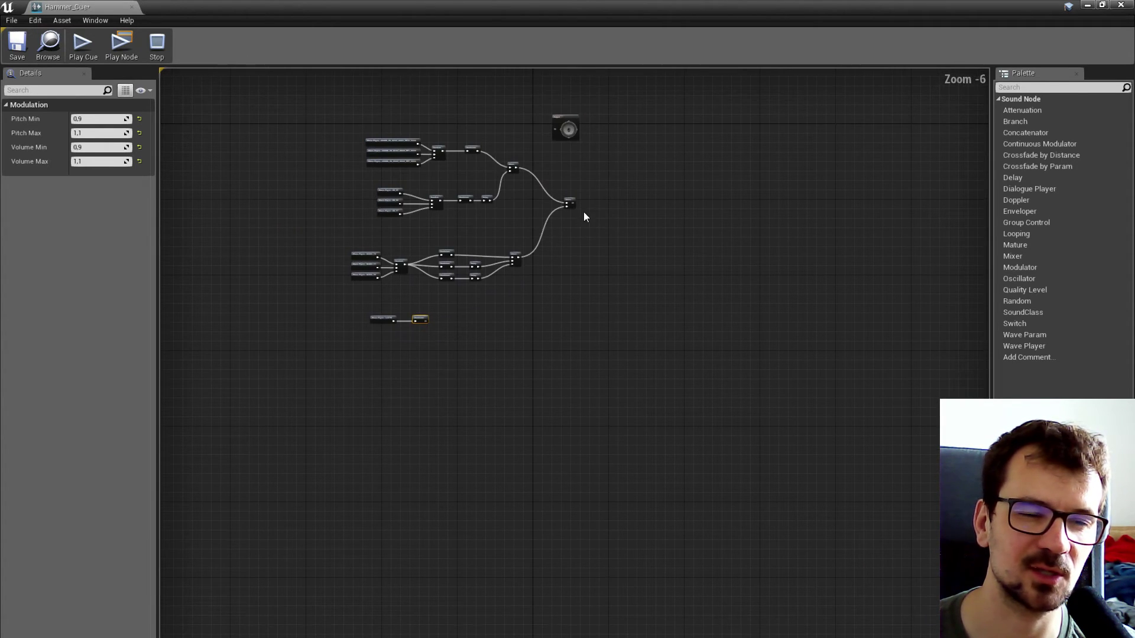
pyautogui.scroll(4, 582, 228)
pyautogui.click(576, 201)
pyautogui.hotkey('ctrl', 'c')
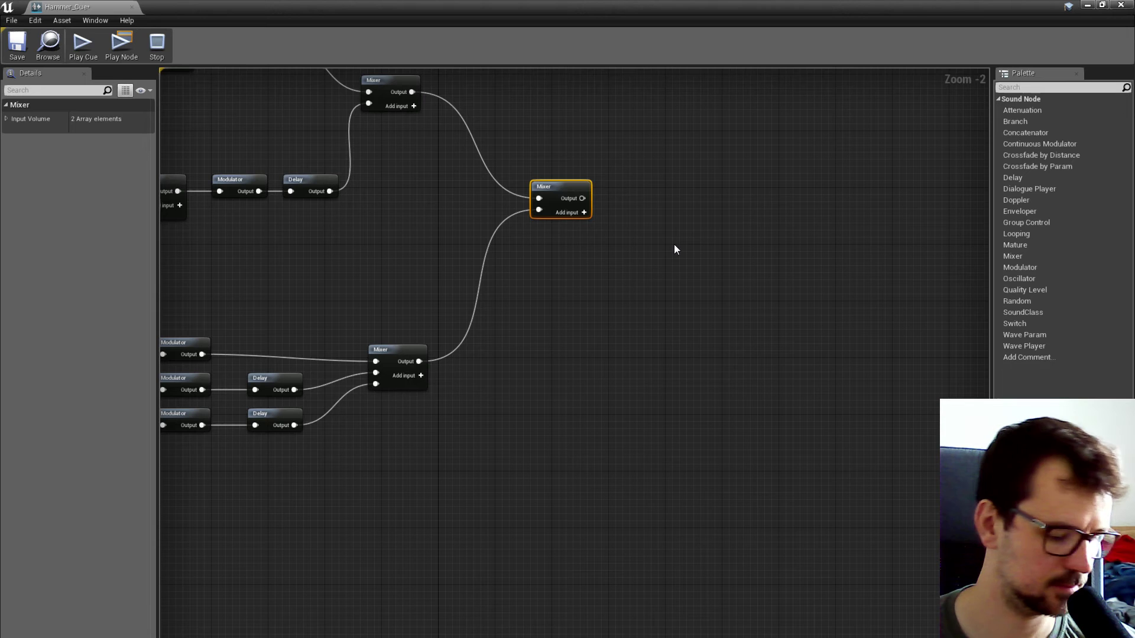
pyautogui.hotkey('ctrl', 'v')
pyautogui.moveTo(582, 198); pyautogui.dragTo(673, 255)
pyautogui.scroll(-2, 603, 319)
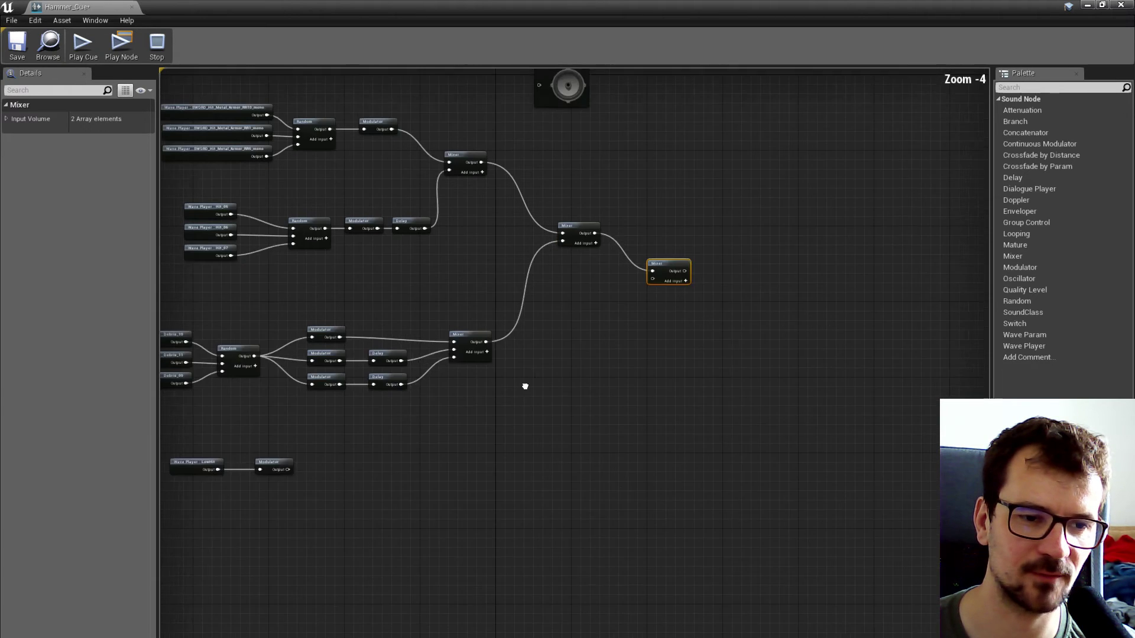
# Move the LowHit chain closer to the new Mixer and connect its Modulator to the Mixer's second input
pyautogui.moveTo(538, 377); pyautogui.dragTo(559, 345, button='right')
pyautogui.moveTo(187, 408); pyautogui.dragTo(679, 241)
pyautogui.click(615, 327)
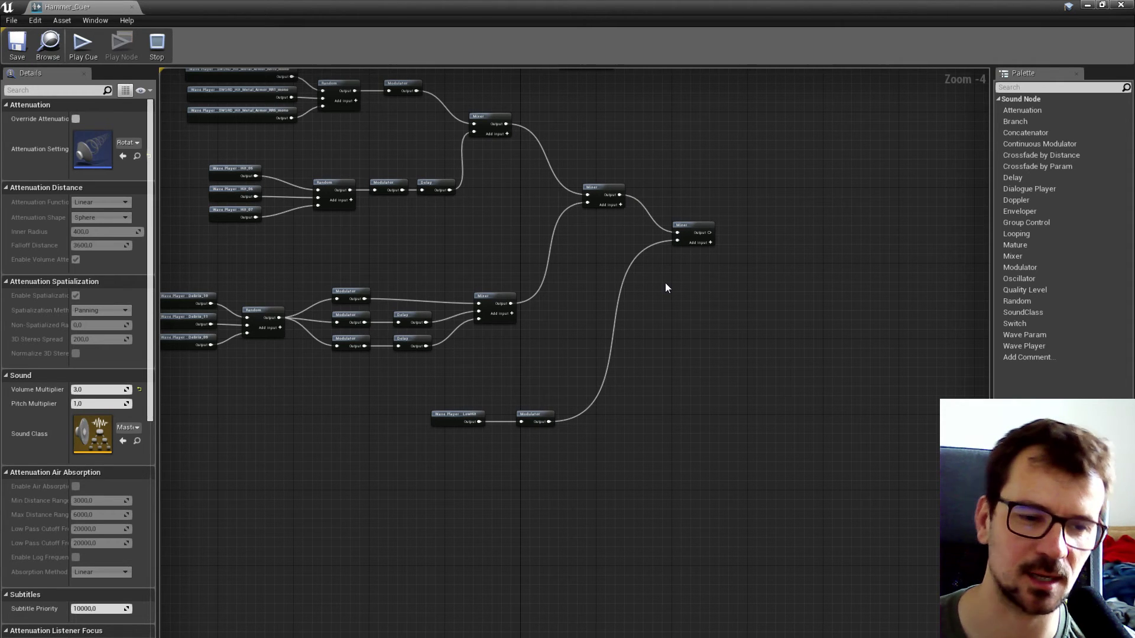
pyautogui.click(693, 228)
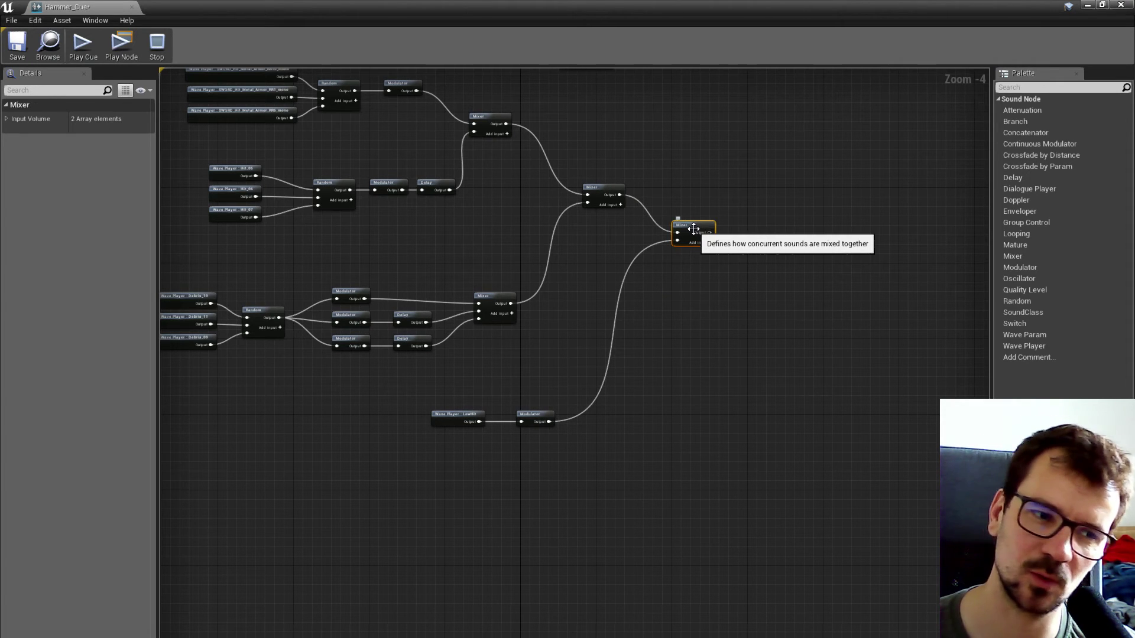
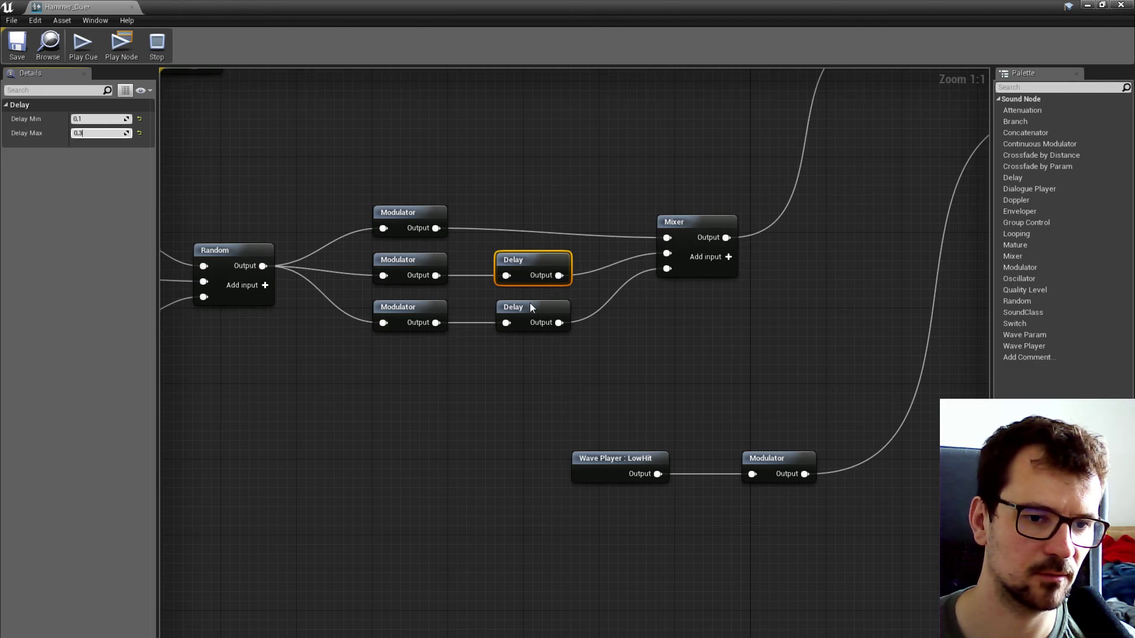
# Set the lower Debris Delay to a minimum of 0,5 and a maximum of 0,6, and preview the Debris Mixer
pyautogui.click(214, 201)
pyautogui.click(519, 306)
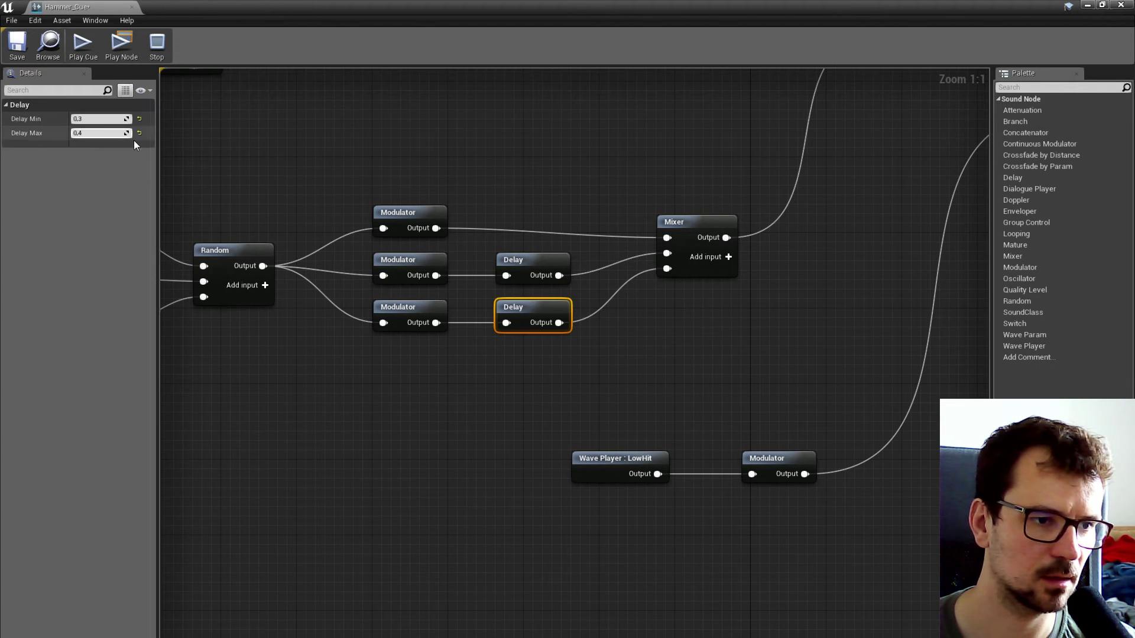
pyautogui.click(108, 120)
pyautogui.write('0,5')
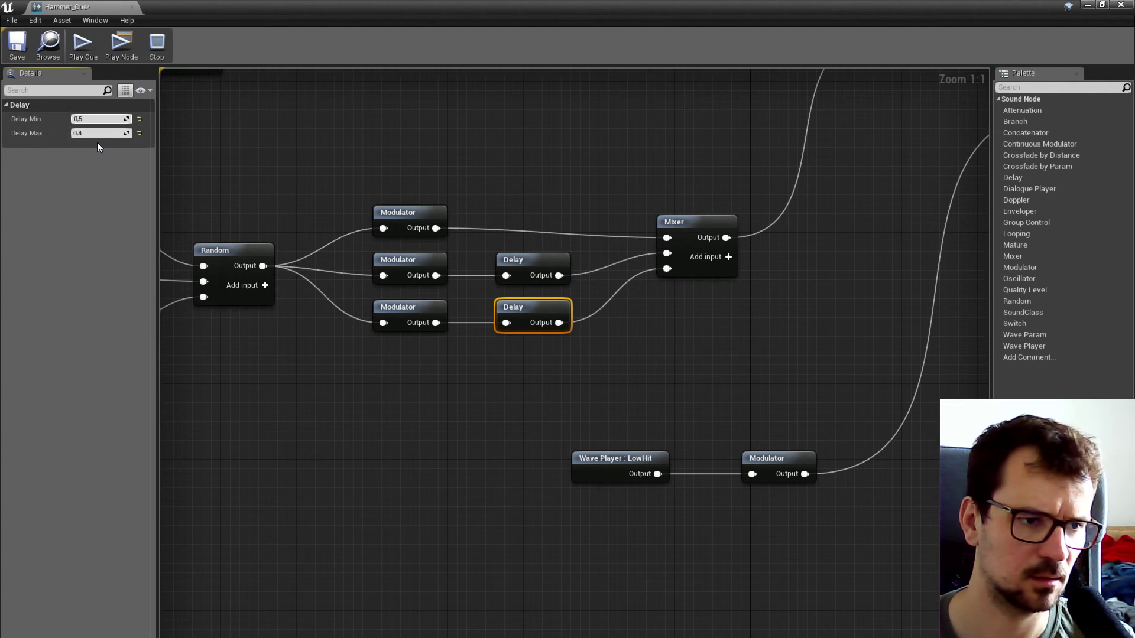
pyautogui.click(101, 133)
pyautogui.write('0')
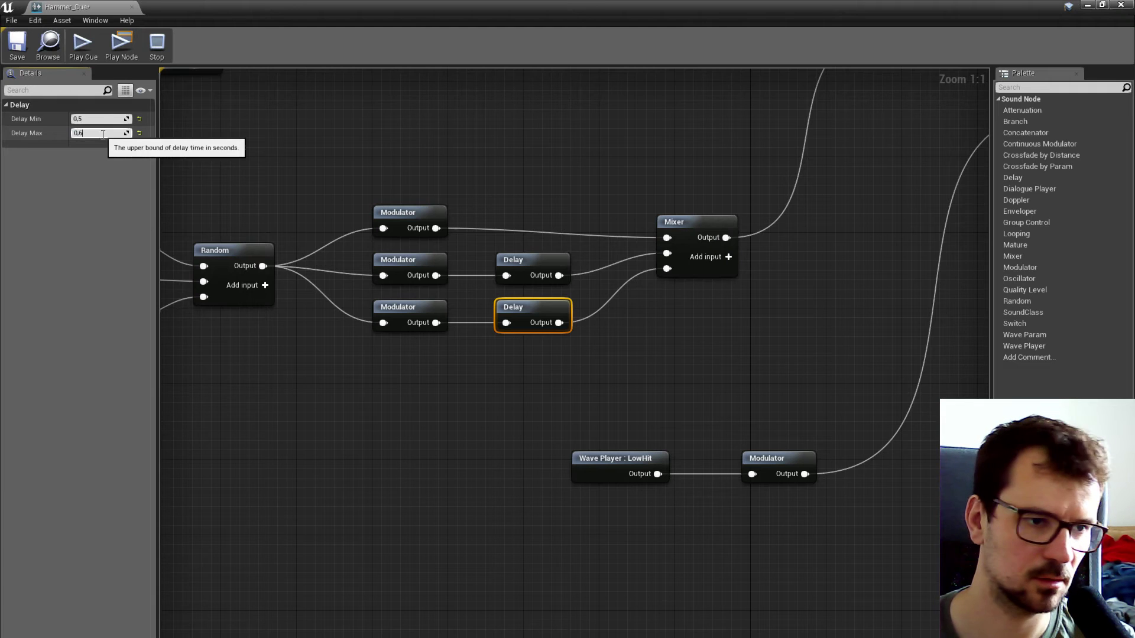
pyautogui.write(',6')
pyautogui.click(434, 143)
pyautogui.click(691, 223)
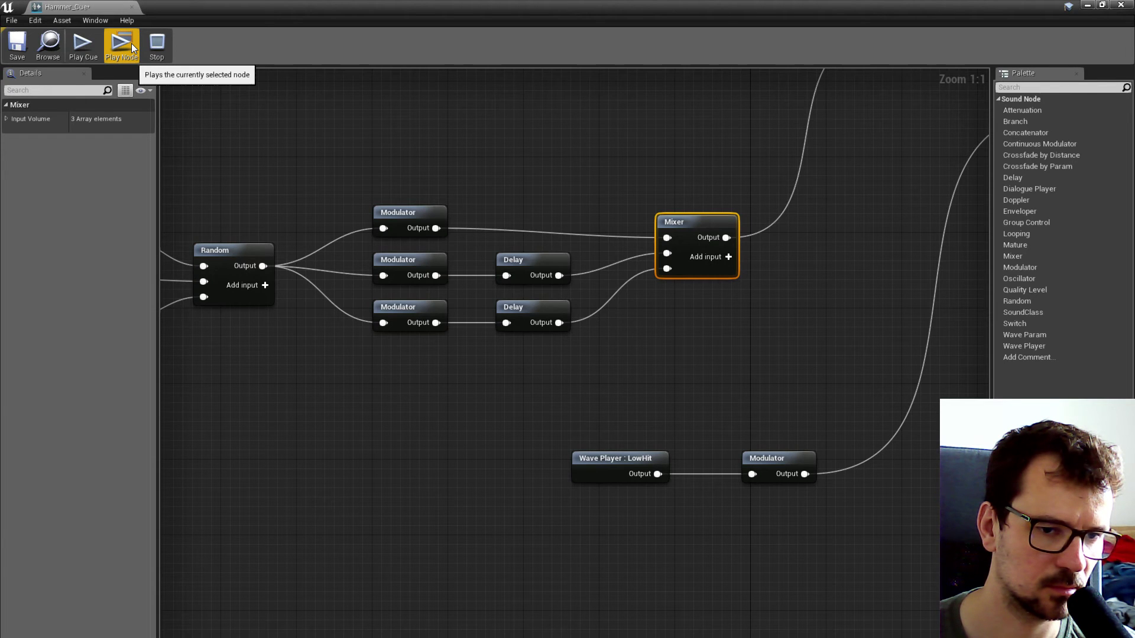
# Change the upper Debris Delay's maximum delay time
pyautogui.click(514, 283)
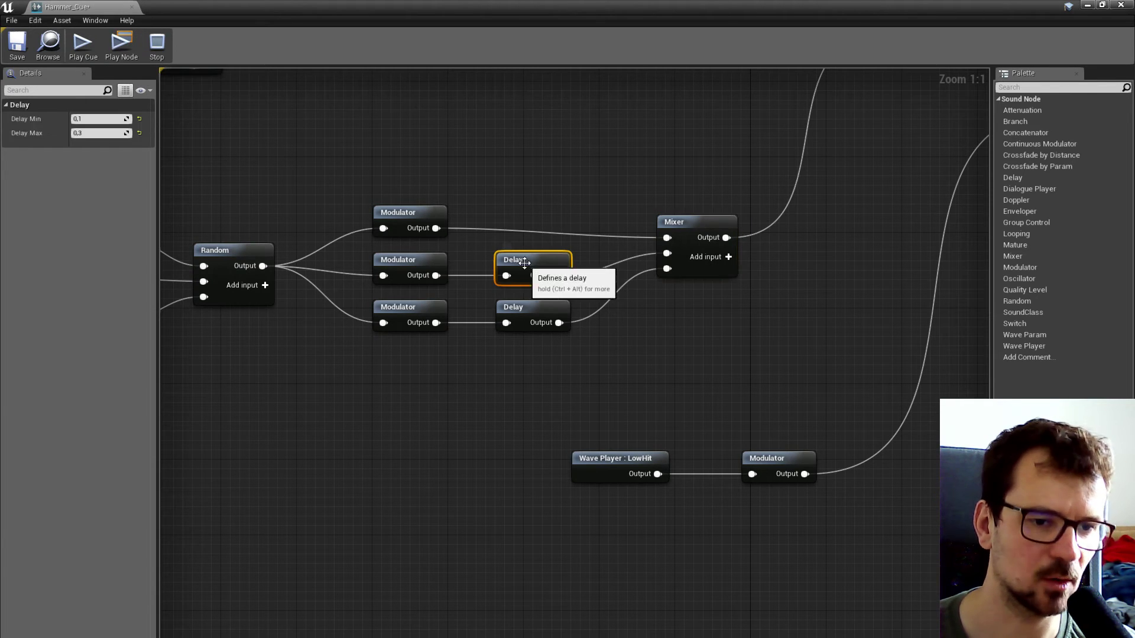
pyautogui.click(103, 134)
pyautogui.write('0')
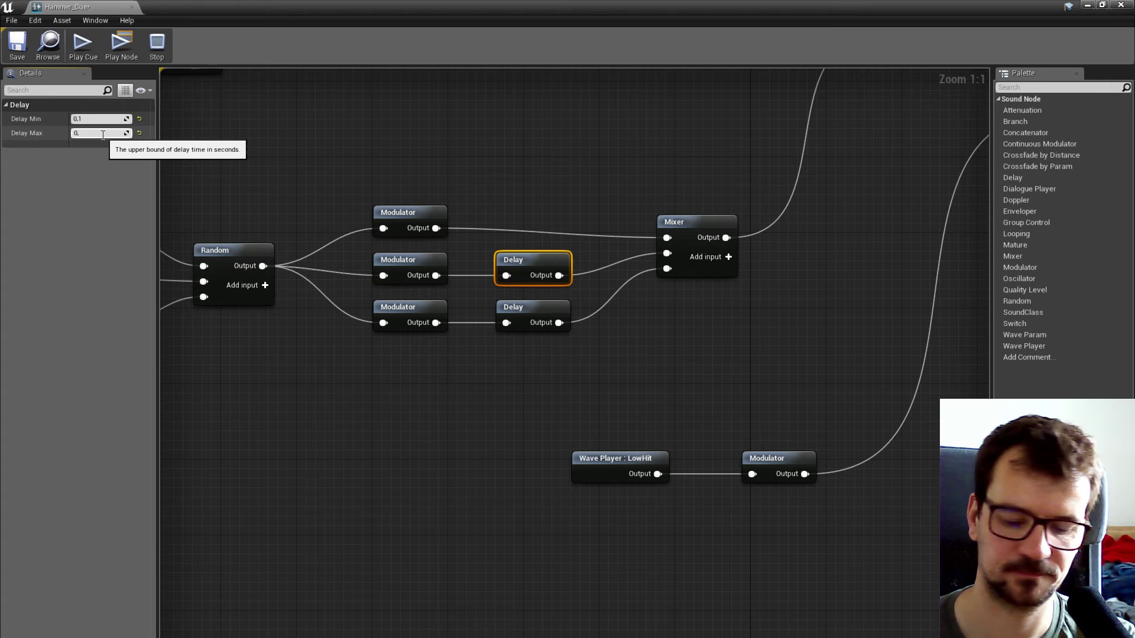
pyautogui.write(',')
pyautogui.click(549, 345)
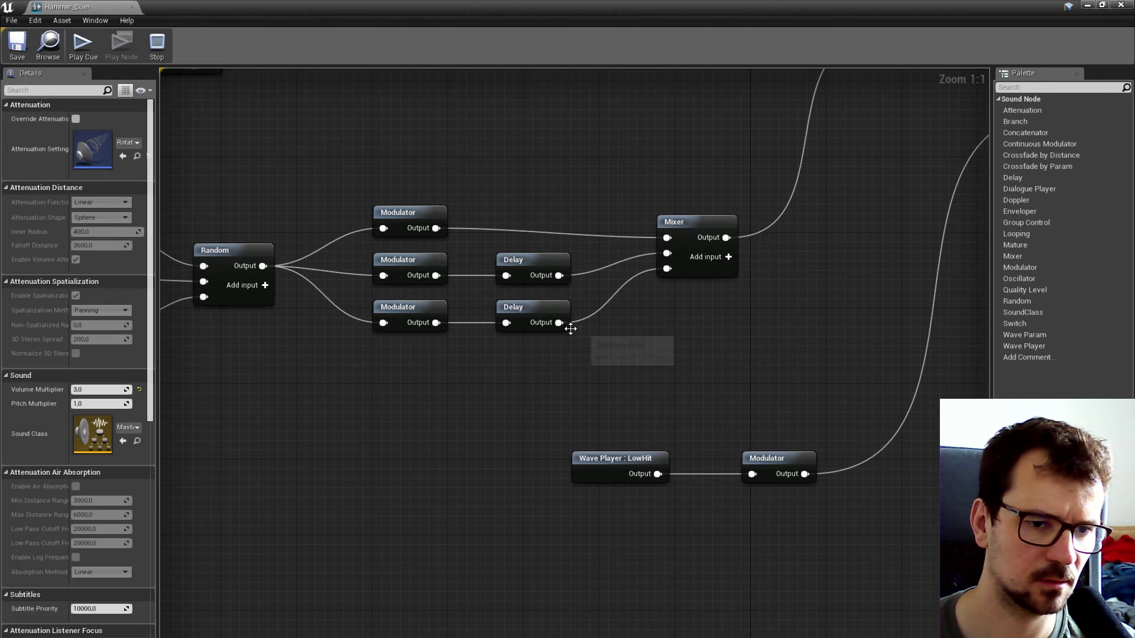
# Set the lower Debris Delay's minimum to 0,4, adjust its maximum, and preview the Debris Mixer
pyautogui.click(564, 325)
pyautogui.click(102, 119)
pyautogui.write('0,5')
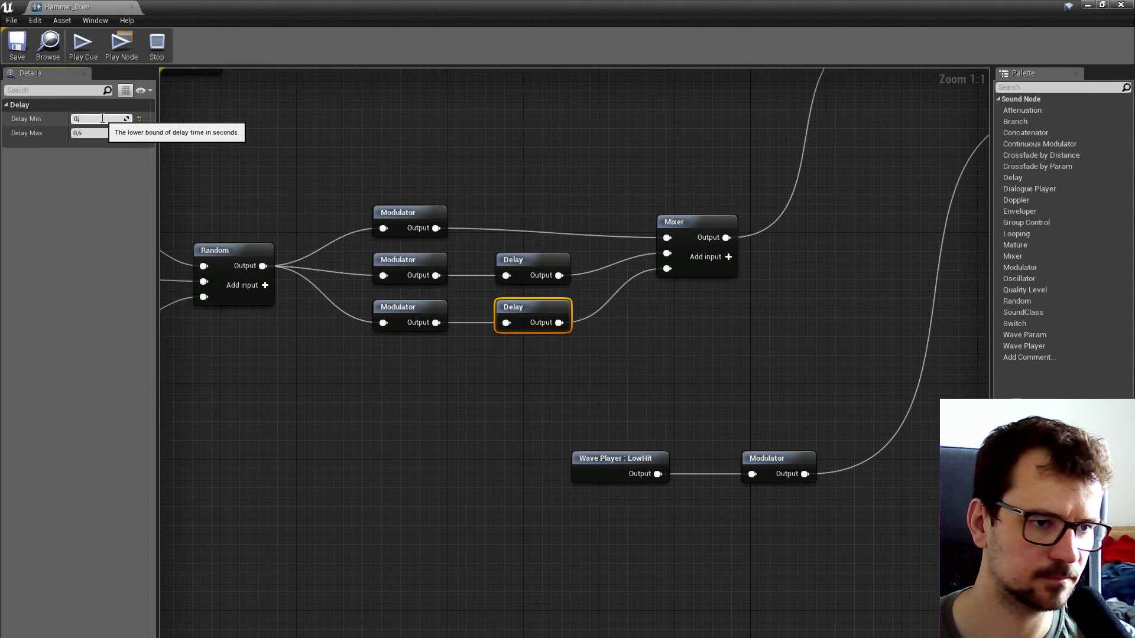
pyautogui.click(113, 133)
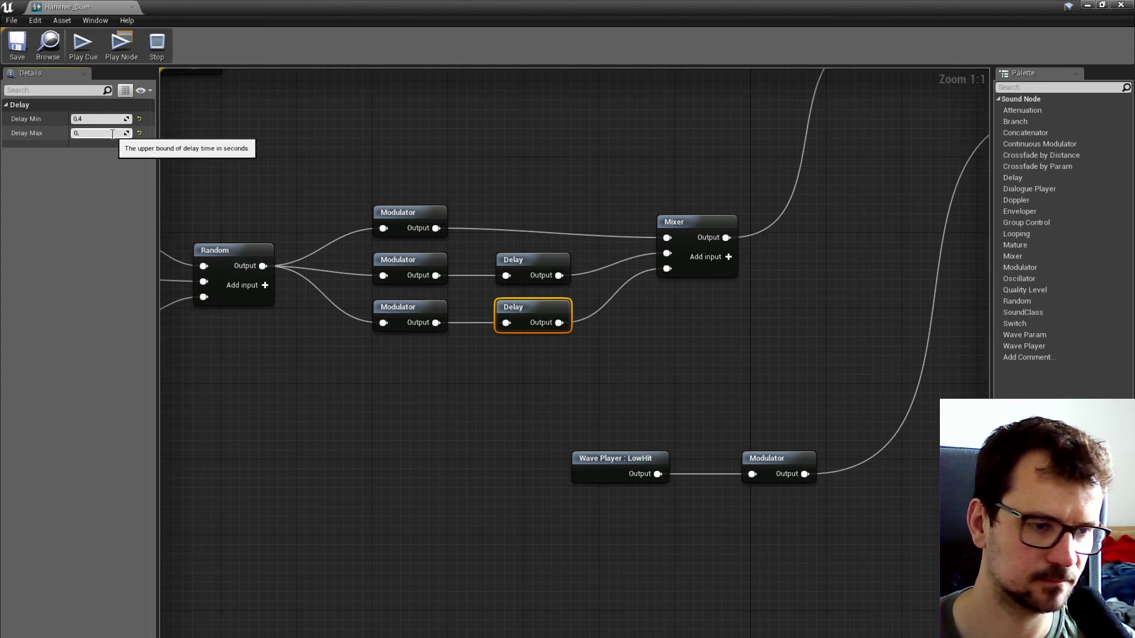
pyautogui.click(367, 133)
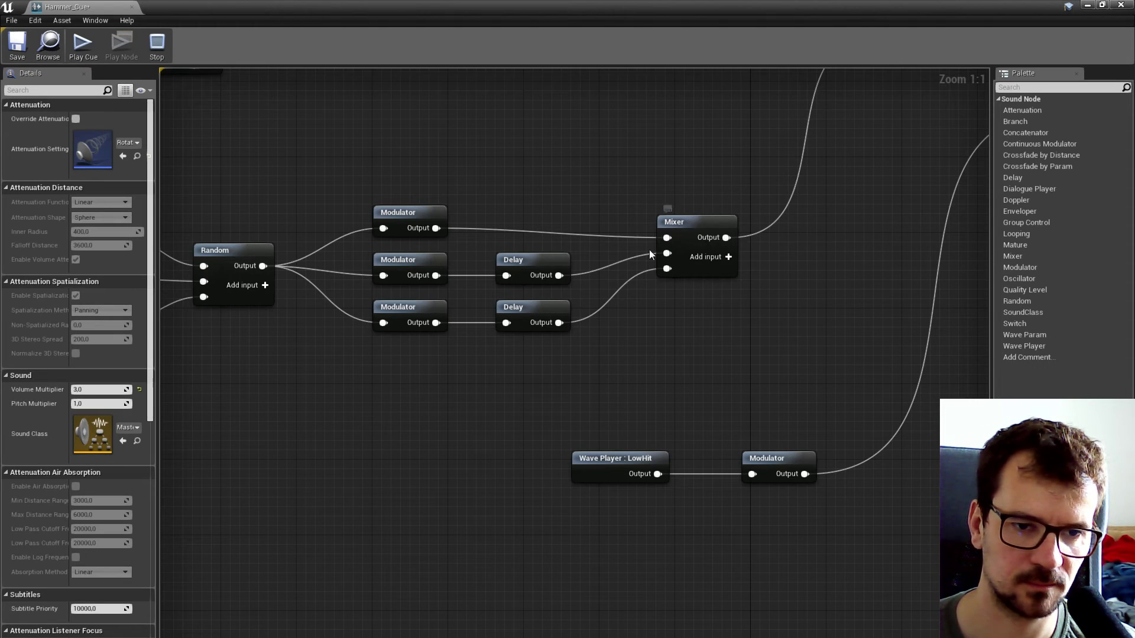
pyautogui.click(680, 235)
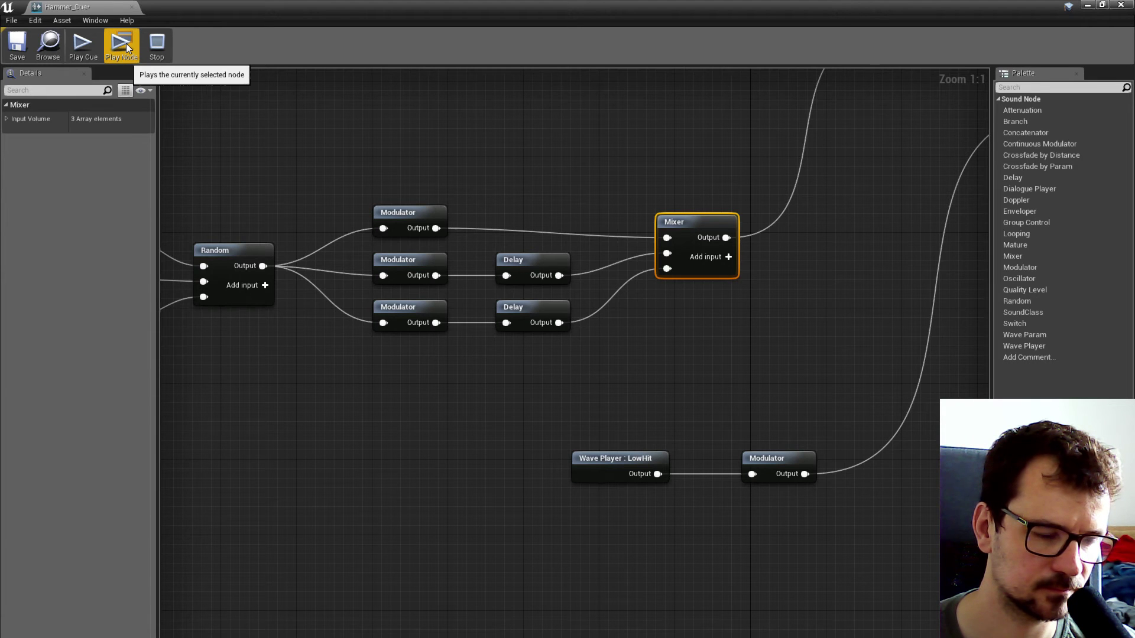
# Copy the Crossfade by Distance node from the older reference graph and paste it near the new LowHit chain
pyautogui.scroll(-6, 535, 279)
pyautogui.moveTo(747, 250); pyautogui.dragTo(668, 350, button='right')
pyautogui.scroll(-2, 669, 350)
pyautogui.moveTo(596, 321); pyautogui.dragTo(525, 304, button='right')
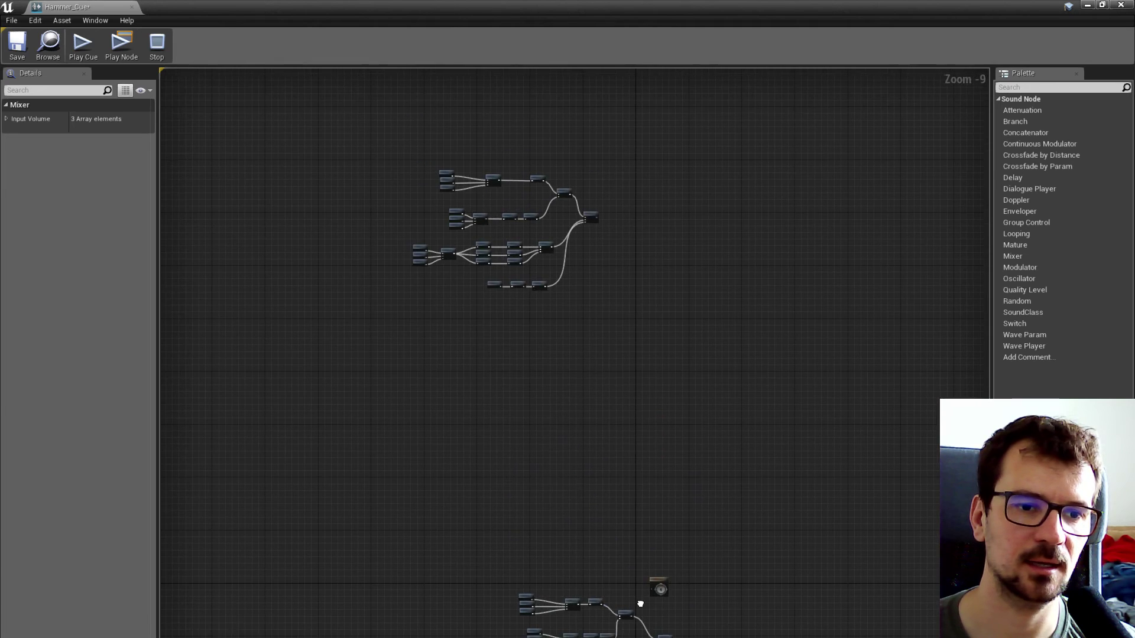
pyautogui.scroll(3, 525, 304)
pyautogui.scroll(4, 524, 299)
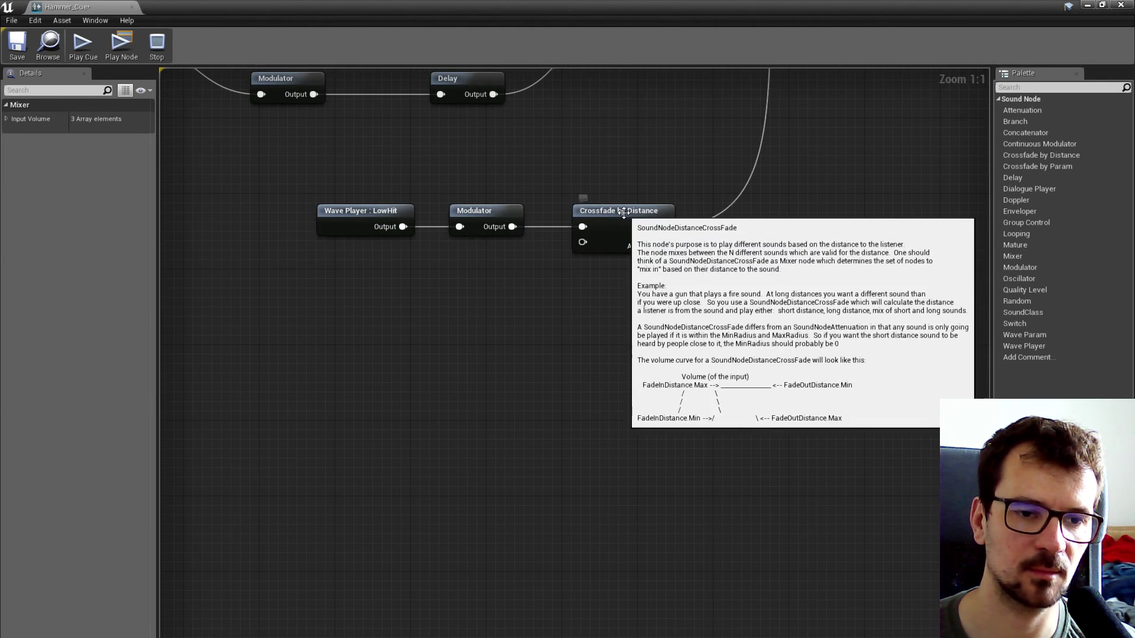
pyautogui.click(620, 211)
pyautogui.scroll(-5, 706, 317)
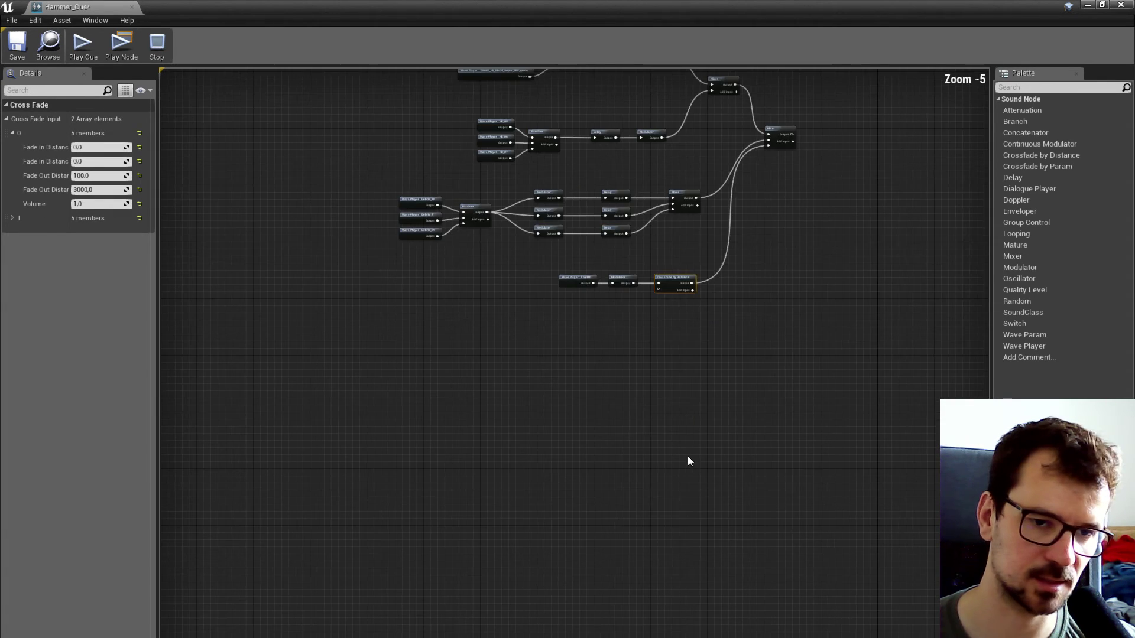
pyautogui.moveTo(687, 456); pyautogui.dragTo(590, 413, button='right')
pyautogui.hotkey('ctrl', 'x')
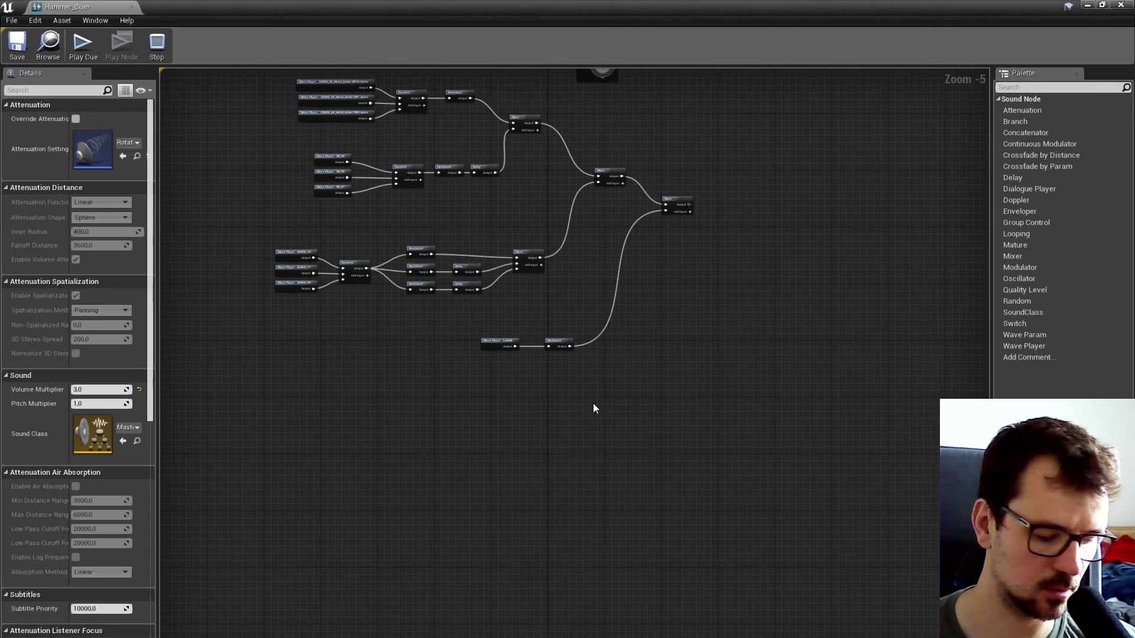
pyautogui.hotkey('ctrl', 'v')
pyautogui.scroll(4, 587, 367)
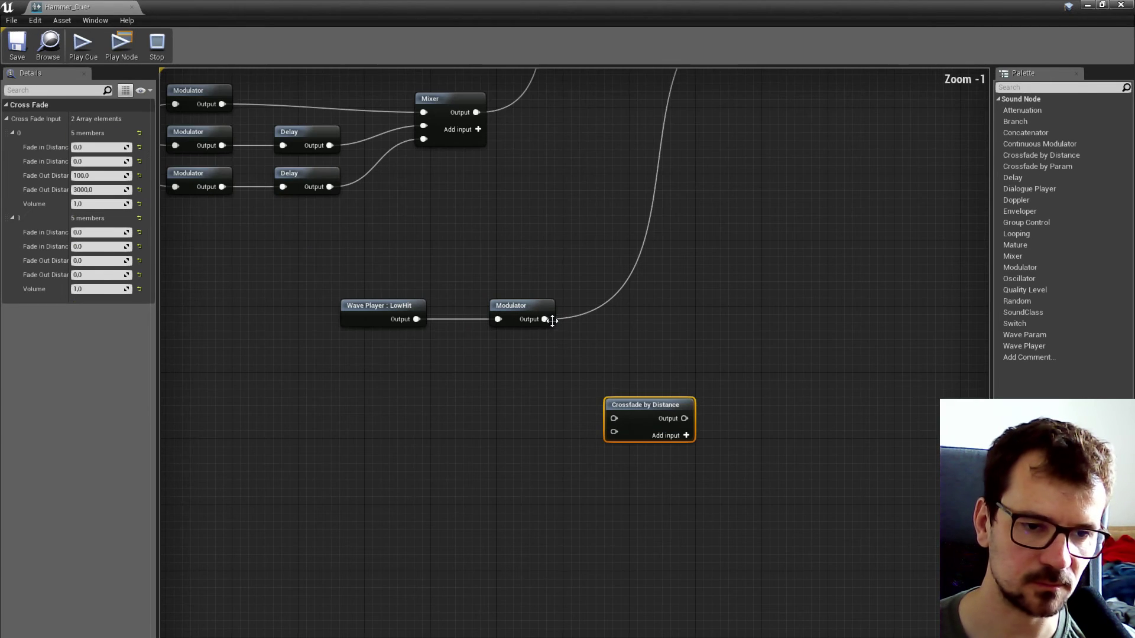
# Connect the LowHit Modulator to the Crossfade by Distance node's first input, and align the node with the LowHit chain
pyautogui.moveTo(552, 320); pyautogui.dragTo(646, 340)
pyautogui.scroll(-3, 646, 341)
pyautogui.moveTo(481, 268); pyautogui.dragTo(536, 345)
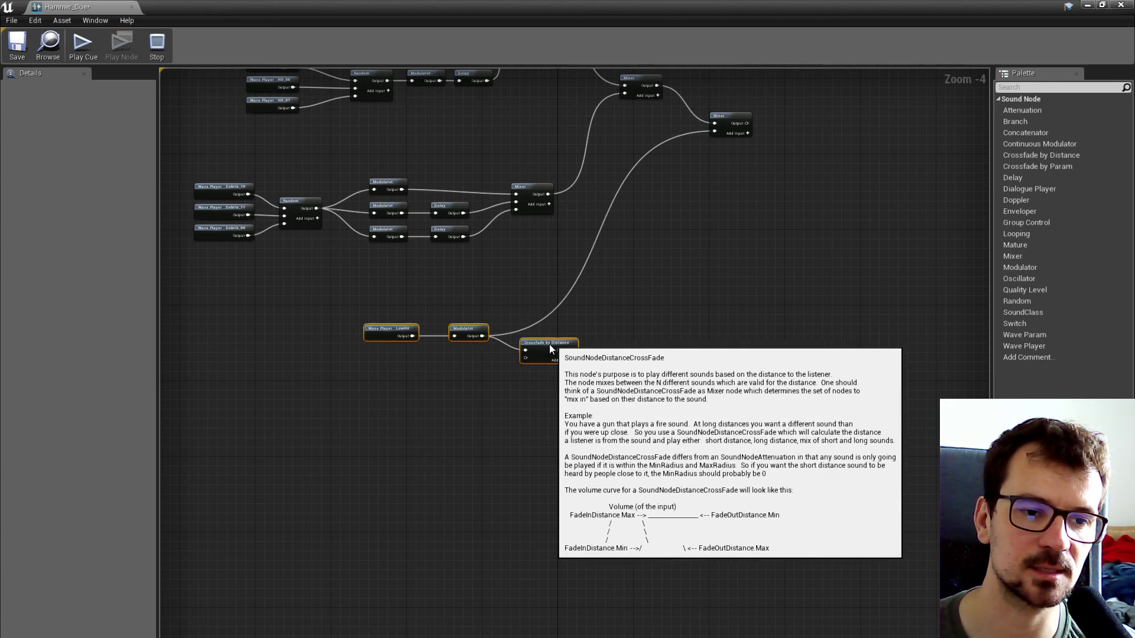
pyautogui.click(500, 294)
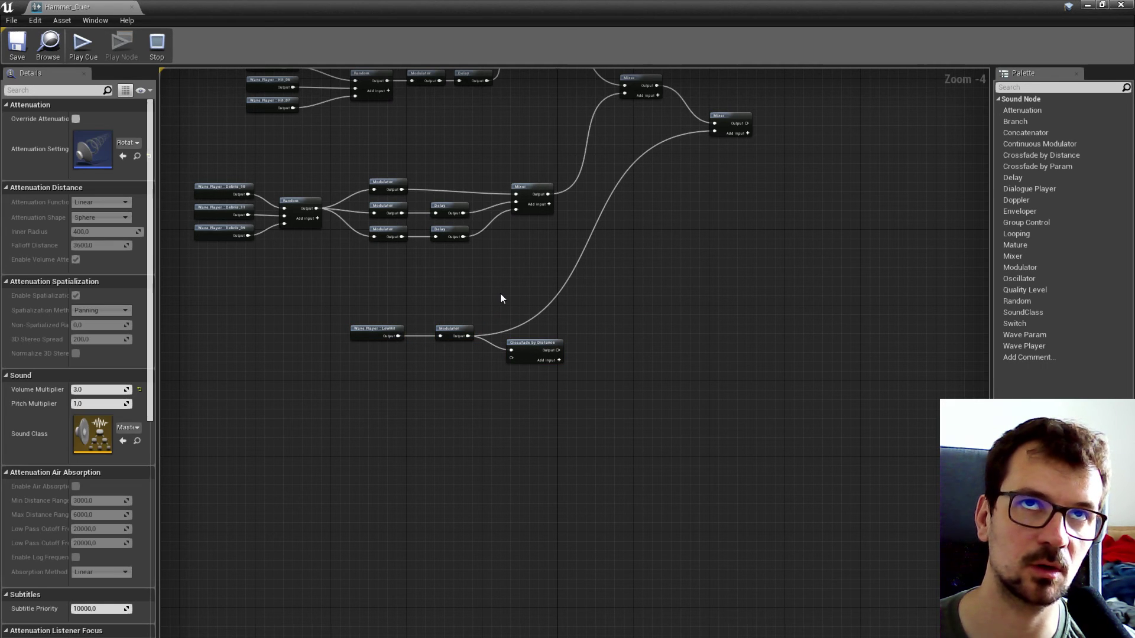
pyautogui.scroll(5, 551, 332)
pyautogui.moveTo(559, 346); pyautogui.dragTo(555, 470, button='right')
pyautogui.moveTo(509, 497); pyautogui.dragTo(561, 468)
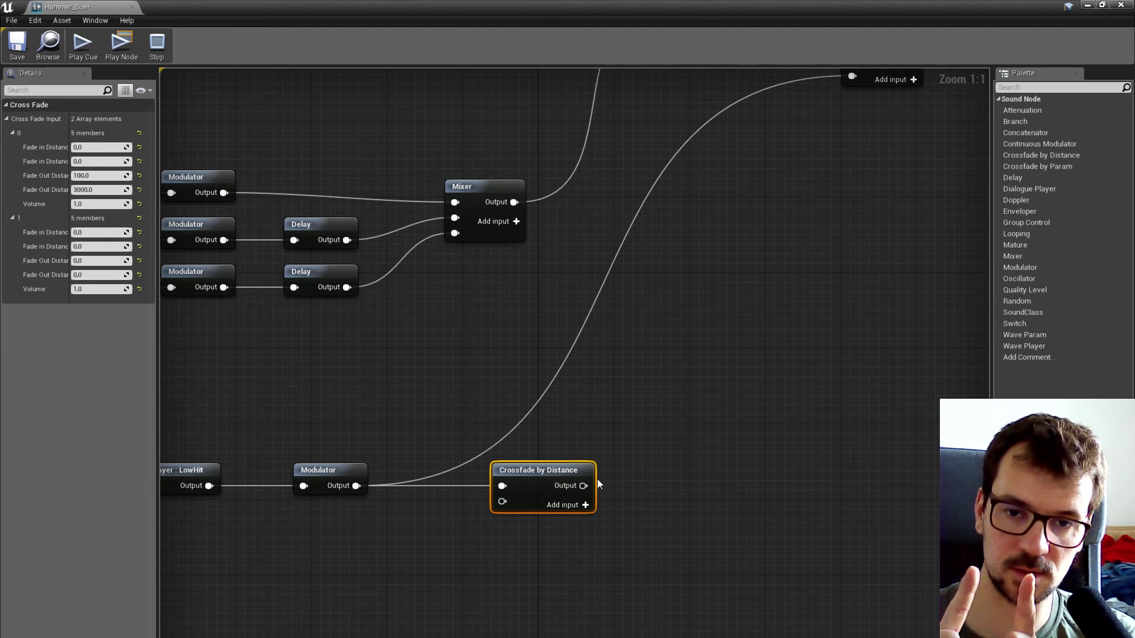
# Examine the Crossfade by Distance node's fade-in and fade-out distance settings, widening the details area to show the full property names
pyautogui.moveTo(504, 487)
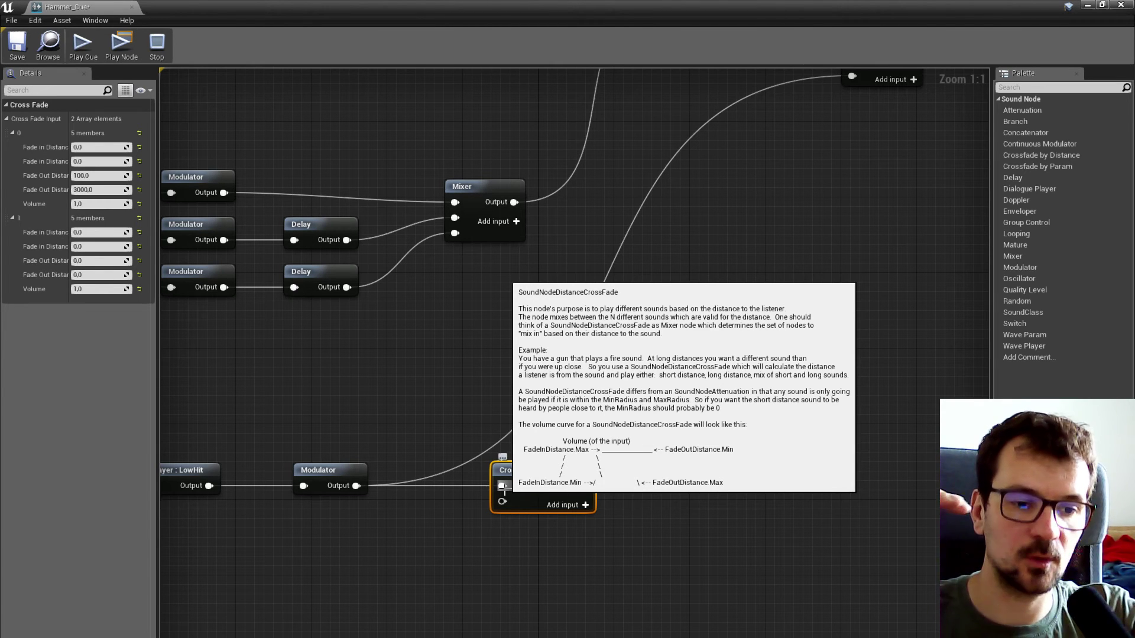
pyautogui.click(579, 432)
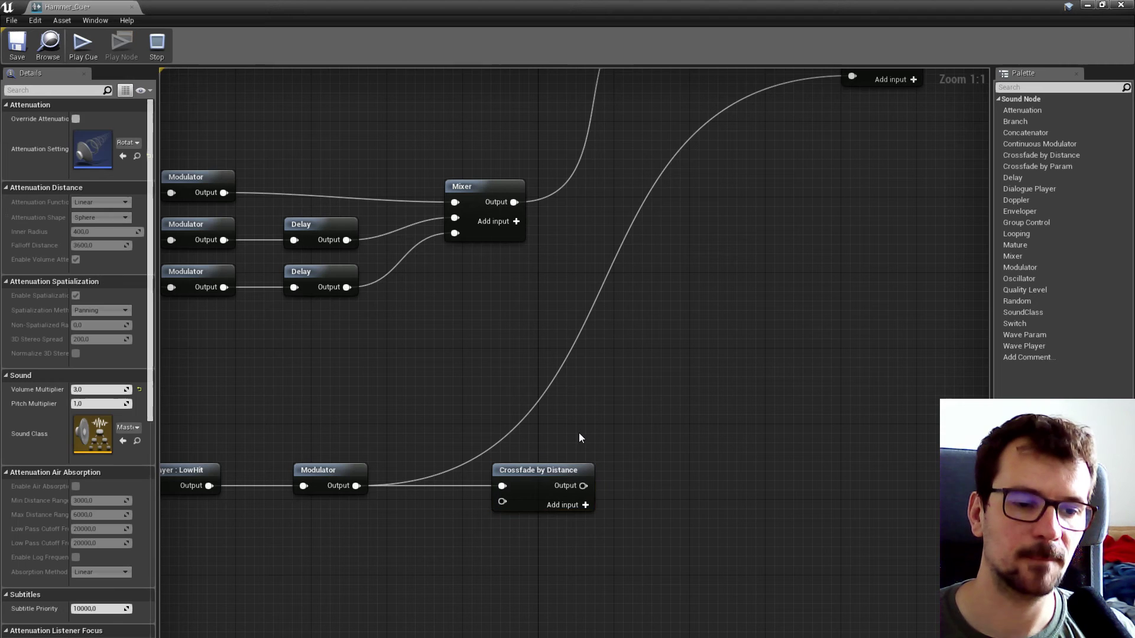
pyautogui.click(549, 471)
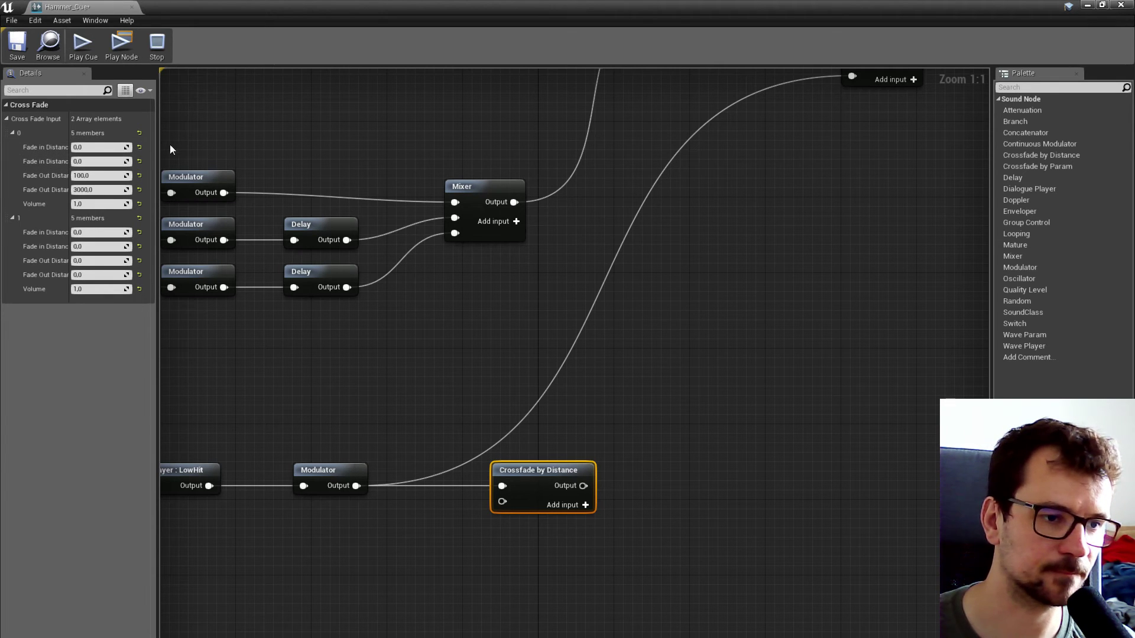
pyautogui.moveTo(158, 153); pyautogui.dragTo(250, 154)
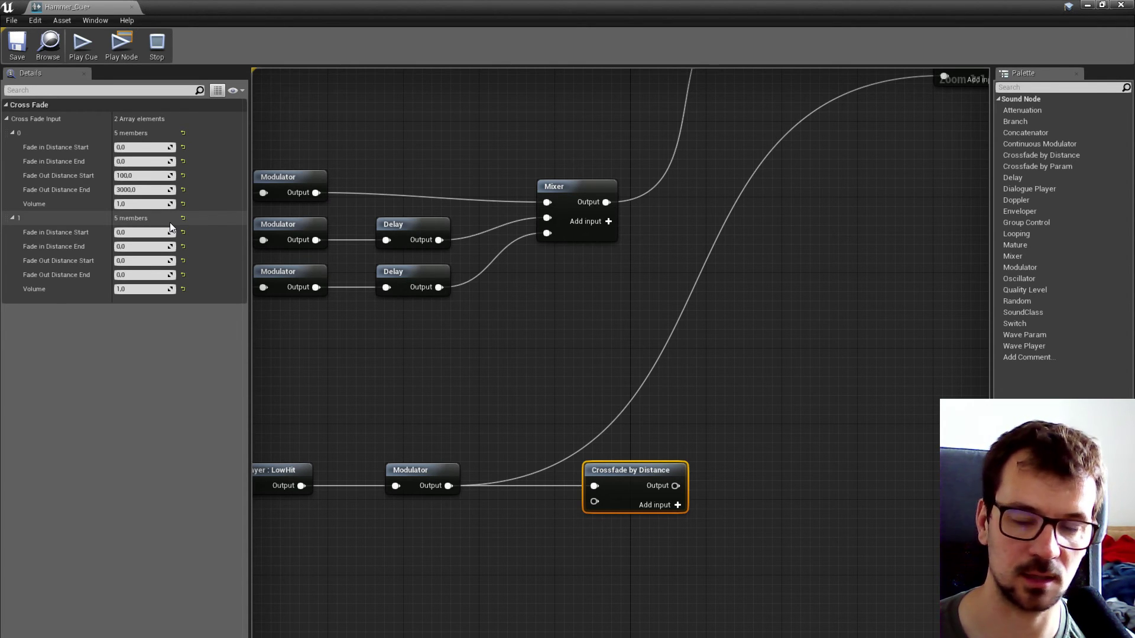
# Duplicate the last Mixer and connect the original Mixer to the copy's first input and the Crossfade by Distance node to its second
pyautogui.moveTo(361, 433); pyautogui.dragTo(624, 414, button='right')
pyautogui.click(539, 458)
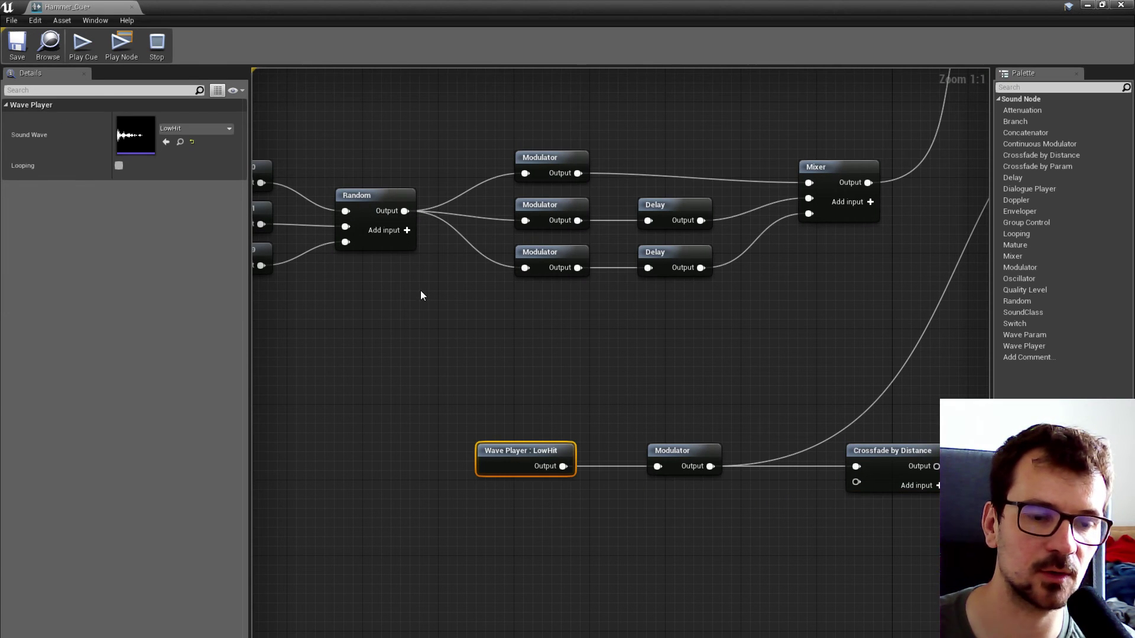
pyautogui.moveTo(628, 367); pyautogui.dragTo(241, 428, button='right')
pyautogui.moveTo(764, 219); pyautogui.dragTo(604, 264, button='right')
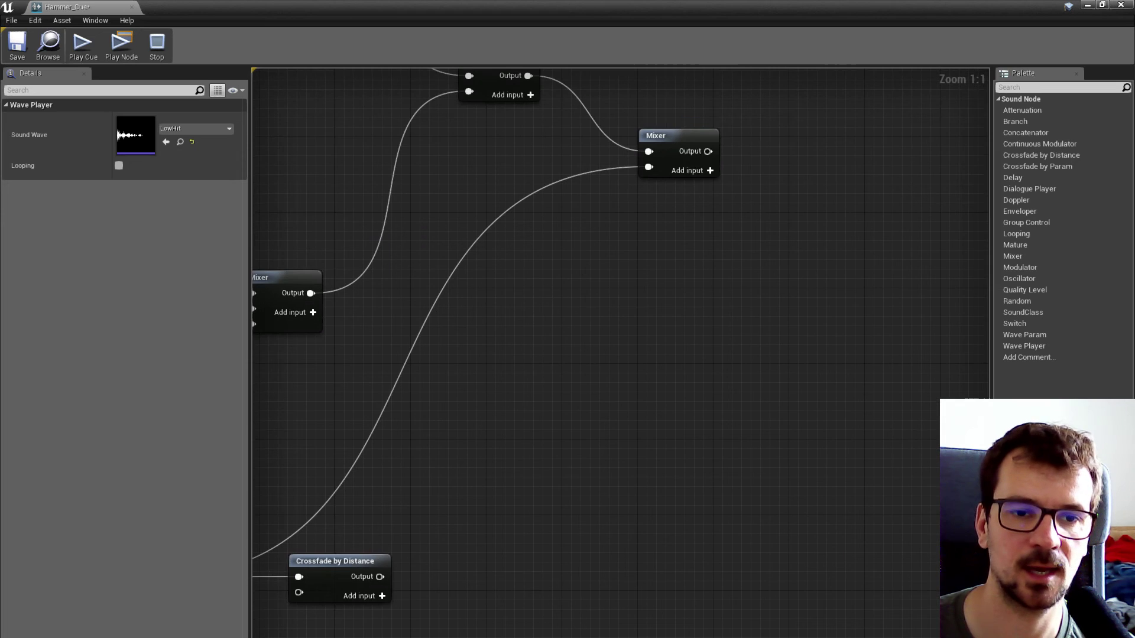
pyautogui.click(695, 140)
pyautogui.hotkey('ctrl', 'c')
pyautogui.hotkey('ctrl', 'v')
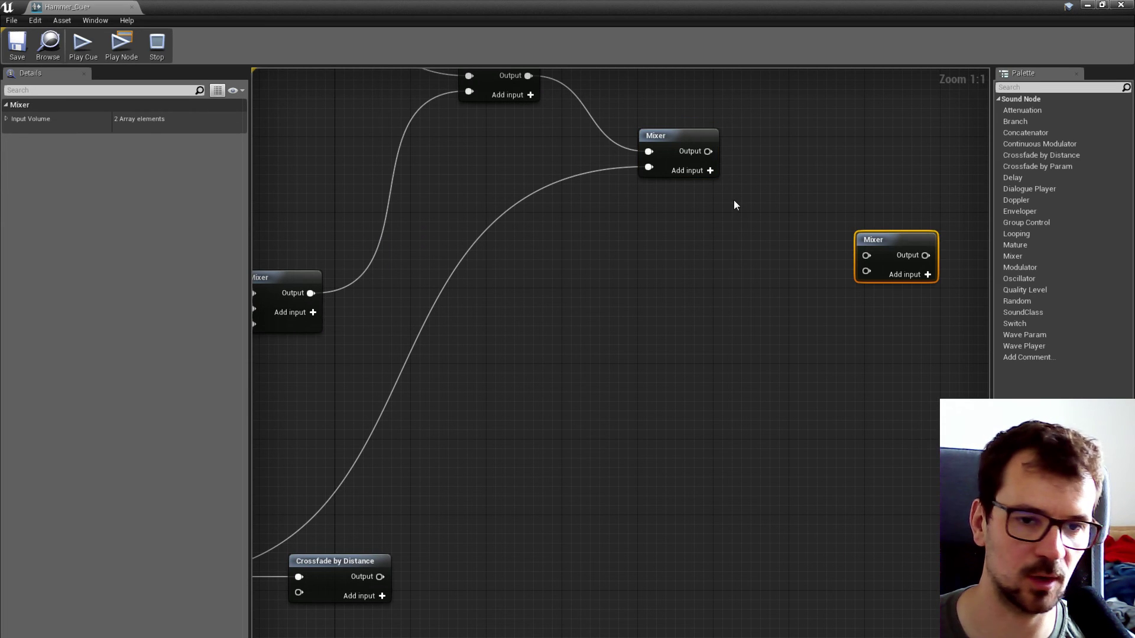
pyautogui.moveTo(708, 151); pyautogui.dragTo(866, 255)
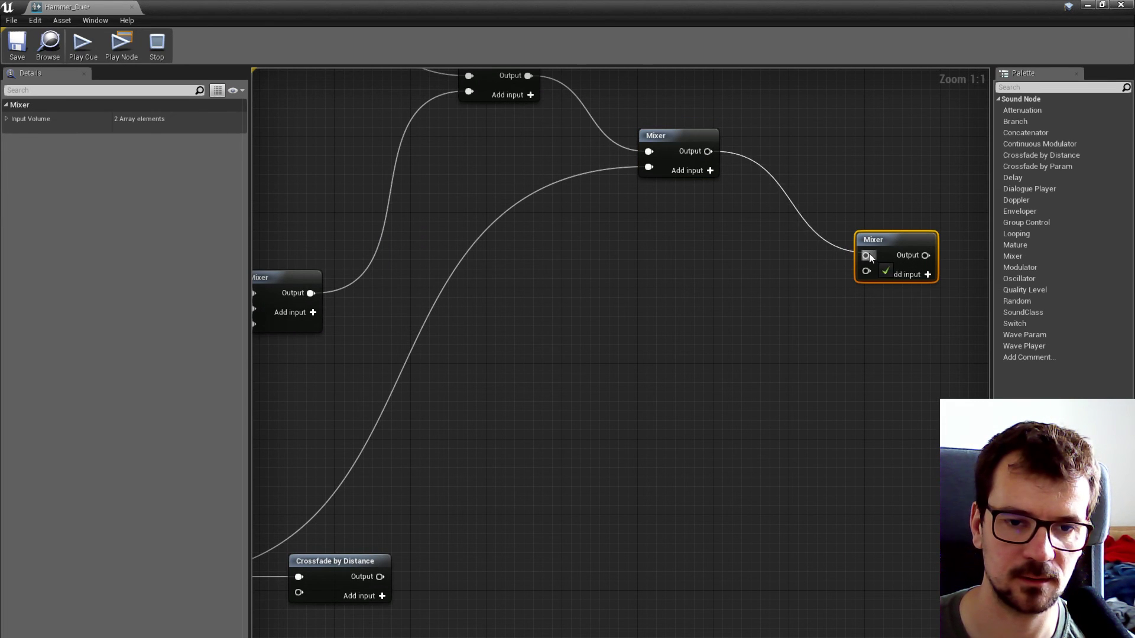
pyautogui.moveTo(379, 576); pyautogui.dragTo(866, 272)
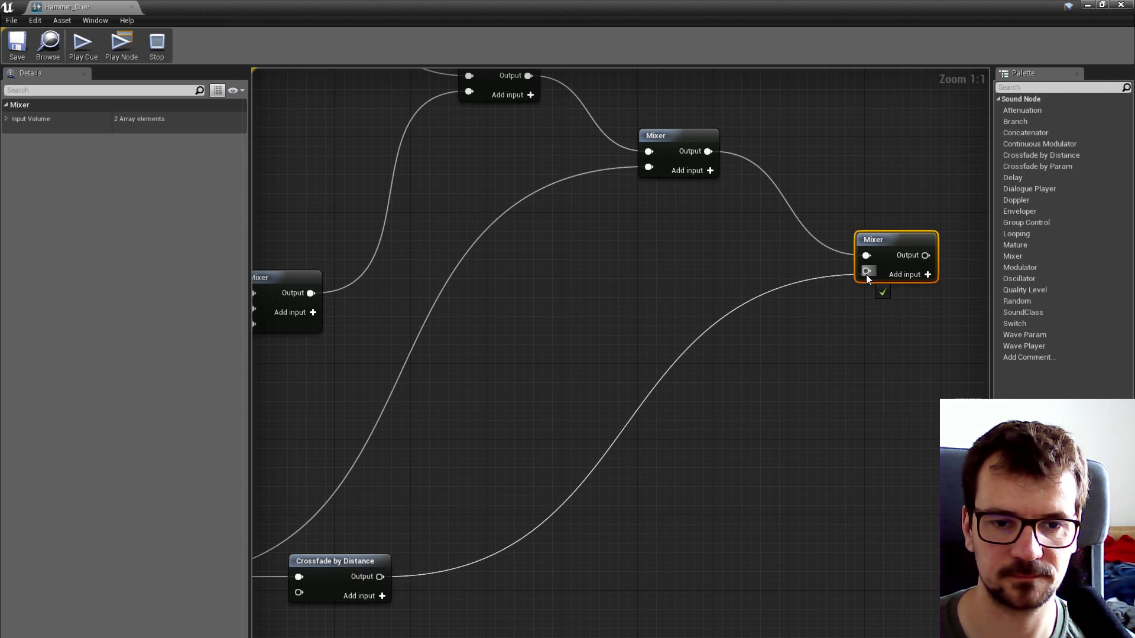
# Move the Output node beside the new Mixer and connect that Mixer's output to it
pyautogui.scroll(-3, 830, 201)
pyautogui.moveTo(827, 200); pyautogui.dragTo(851, 359, button='right')
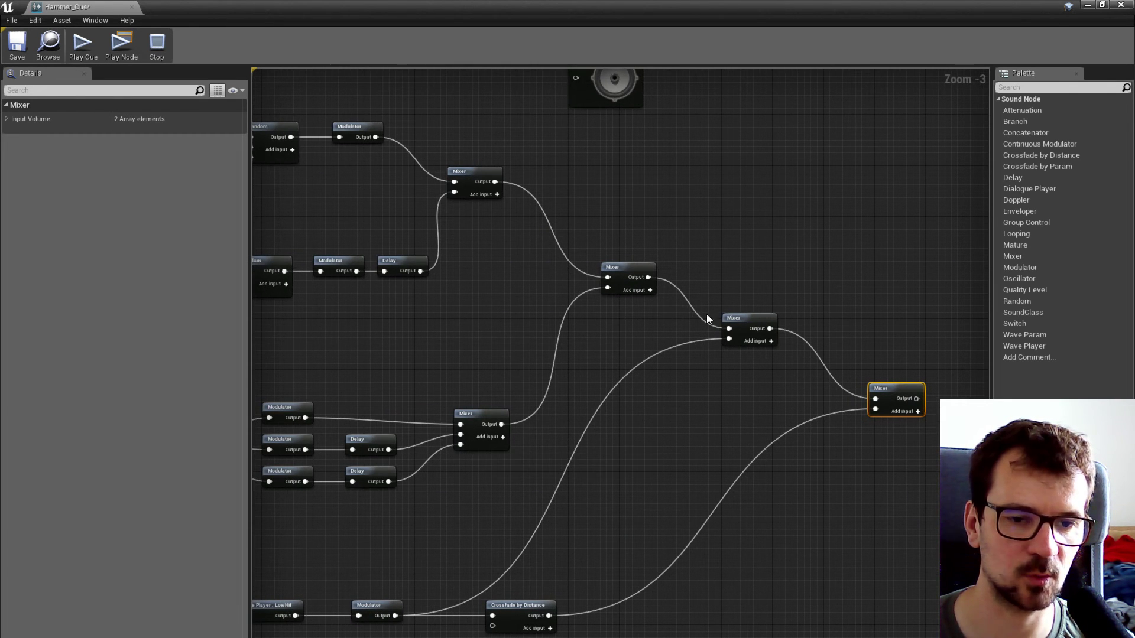
pyautogui.scroll(-3, 707, 319)
pyautogui.moveTo(627, 239); pyautogui.dragTo(802, 349)
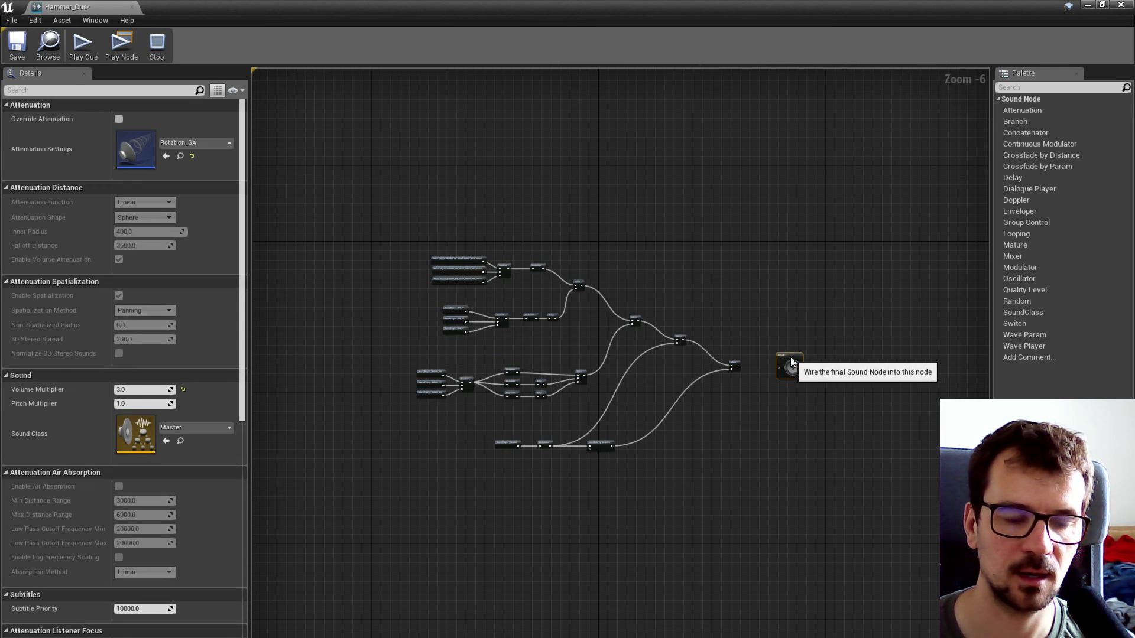
pyautogui.scroll(4, 747, 363)
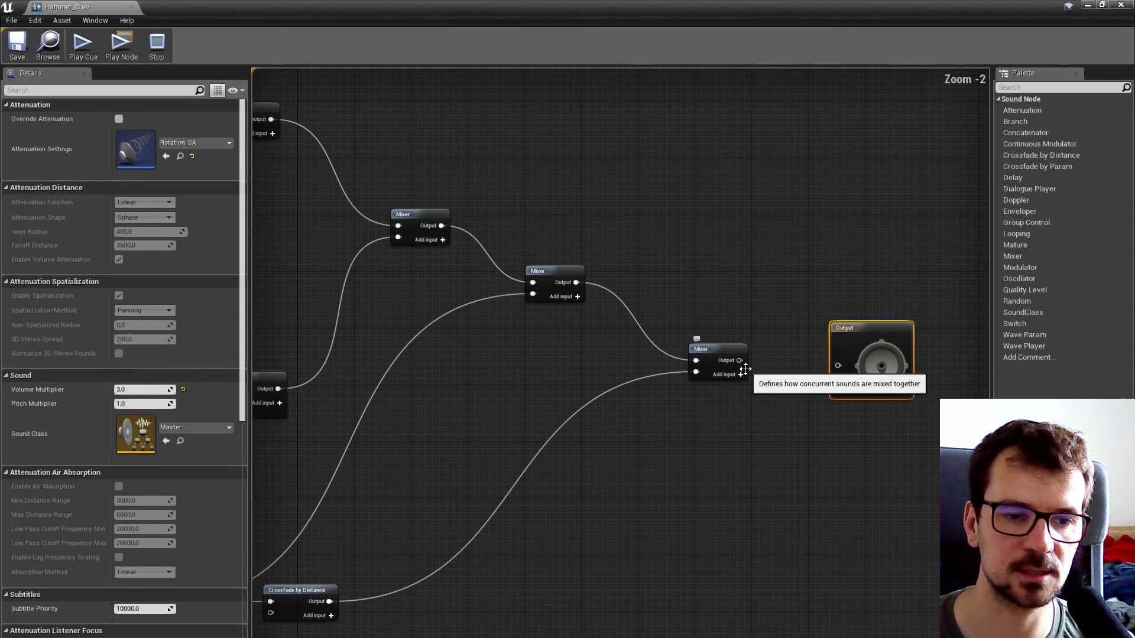
pyautogui.moveTo(739, 361); pyautogui.dragTo(842, 341)
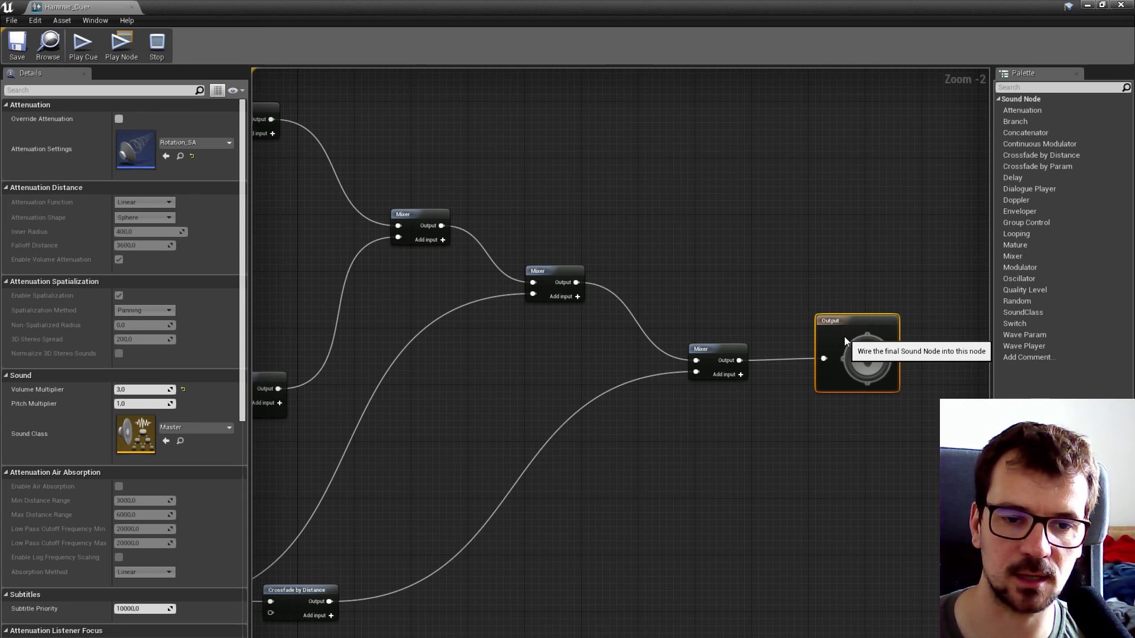
# Disconnect the other layers from the final Mixer's first input to isolate the crossfaded LowHit, and save the cue
pyautogui.keyDown('alt'); pyautogui.click(697, 360); pyautogui.keyUp('alt')
pyautogui.click(8, 45)
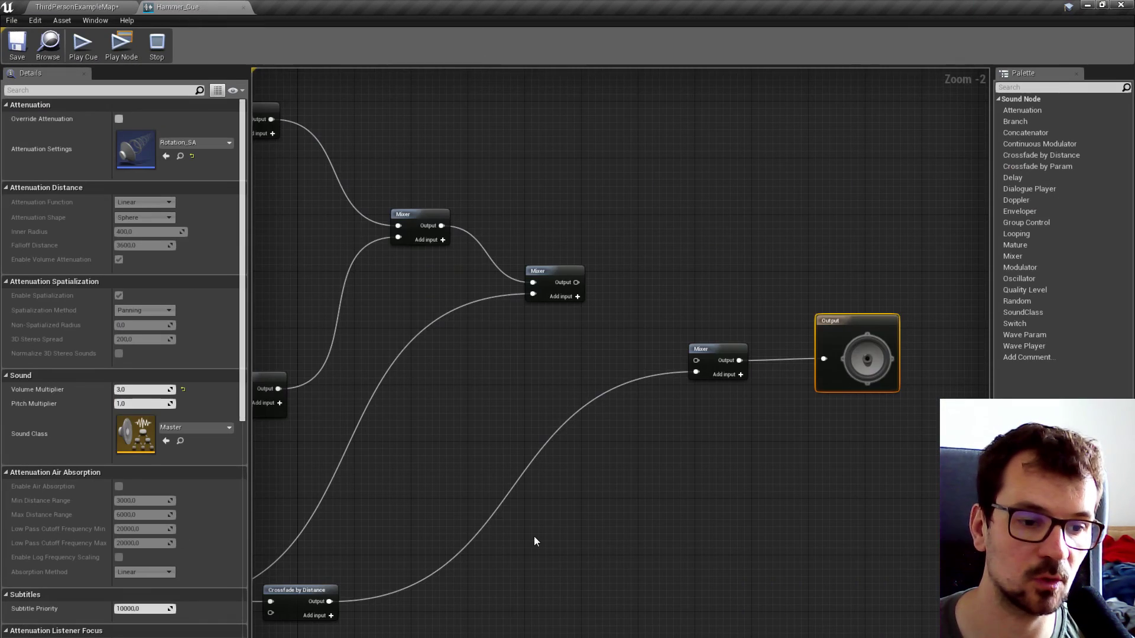
pyautogui.moveTo(535, 541); pyautogui.dragTo(753, 379, button='right')
pyautogui.moveTo(537, 405); pyautogui.dragTo(654, 475)
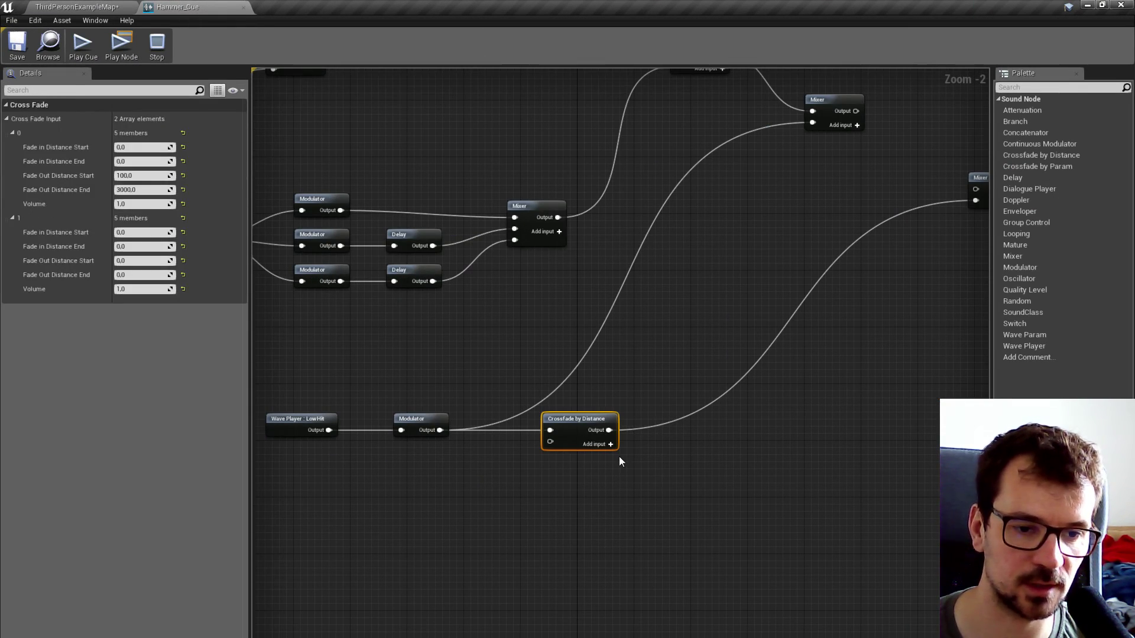
pyautogui.click(629, 456)
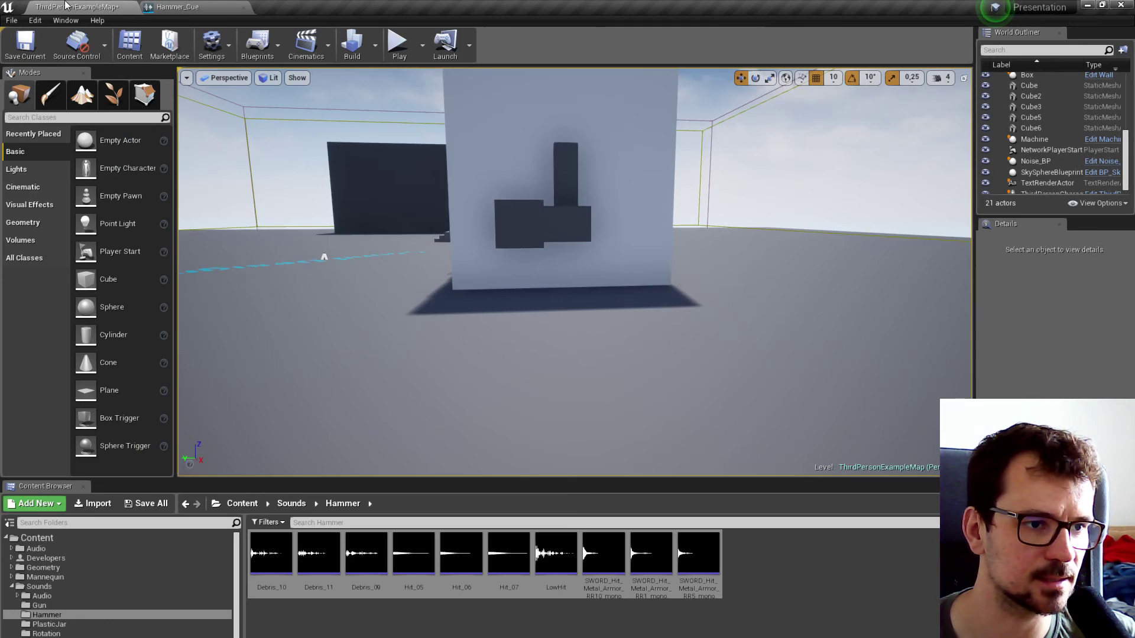
# Play the ThirdPersonExampleMap level and walk toward and away from the hammer to hear the isolated LowHit crossfade, and stop playing
pyautogui.click(398, 42)
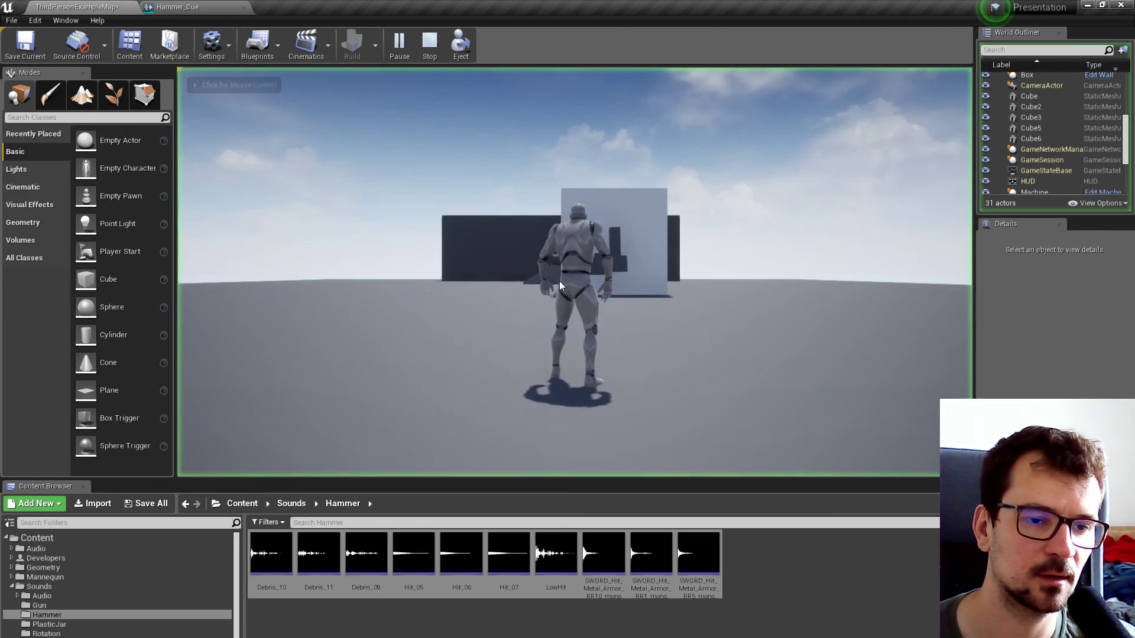
pyautogui.click(560, 286)
pyautogui.press('w')
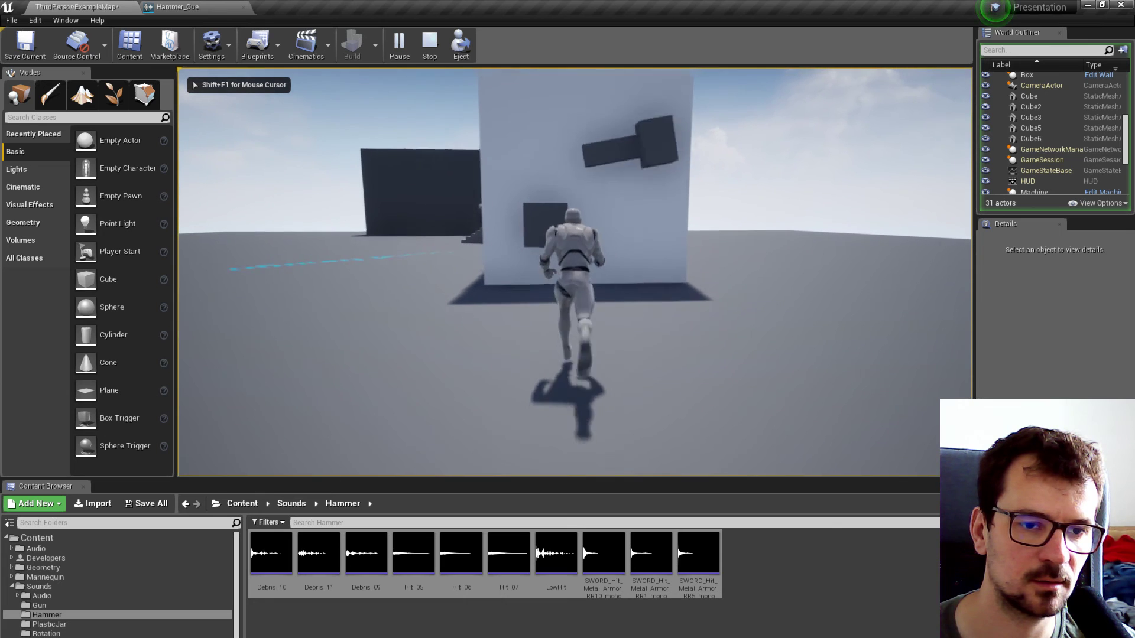
pyautogui.press('w')
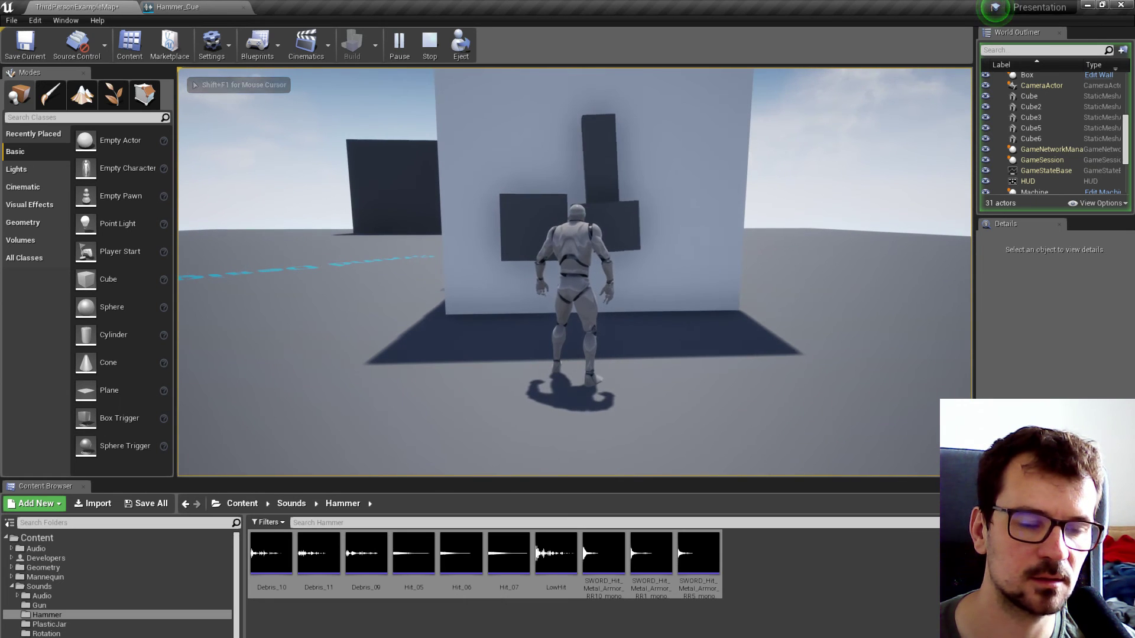
pyautogui.press('s')
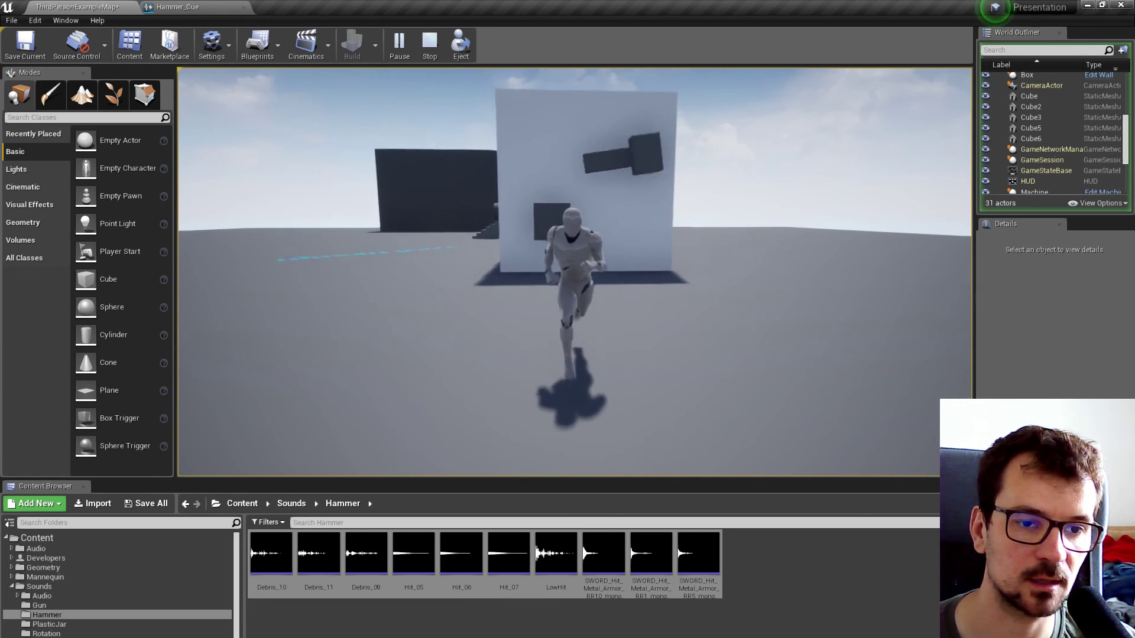
pyautogui.press('s')
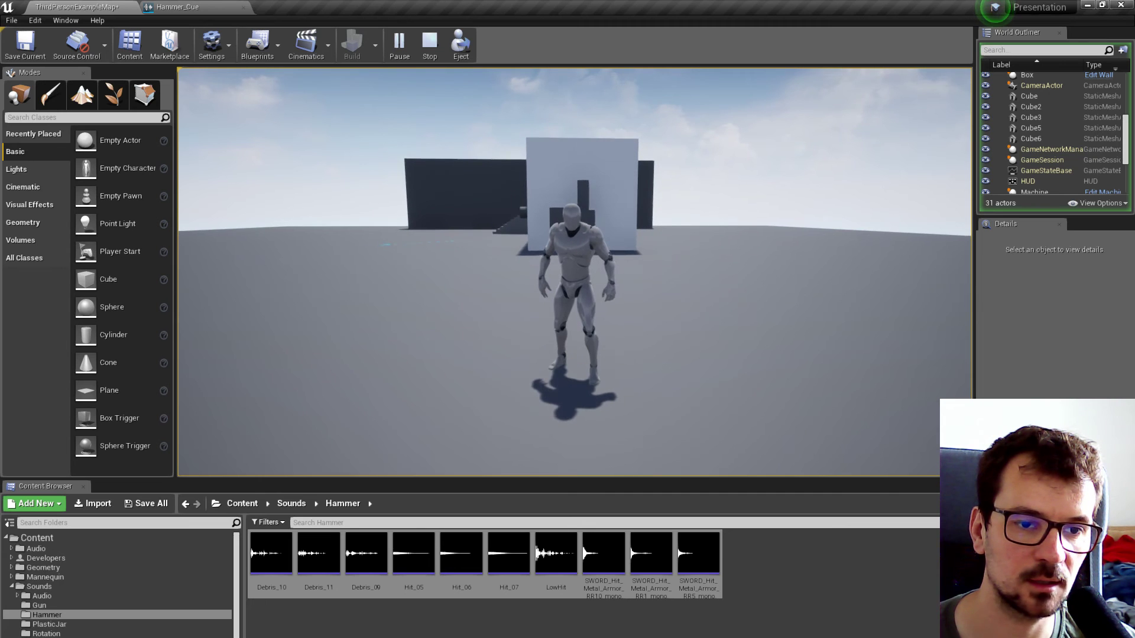
pyautogui.press('w')
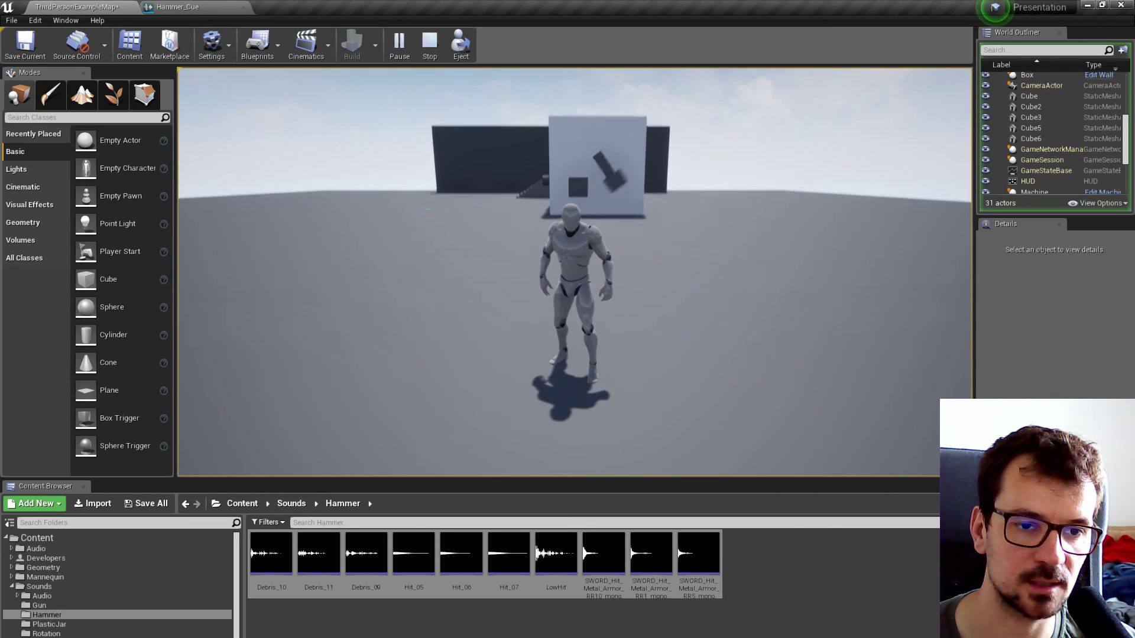
pyautogui.press('Escape')
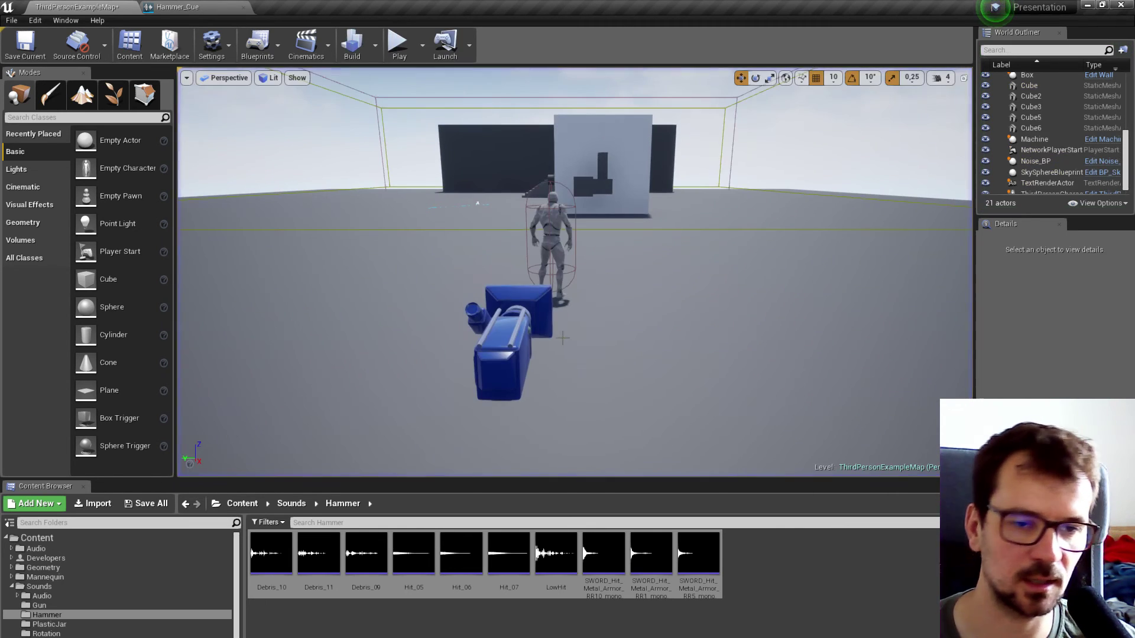
# In Hammer_Cue, reconnect the layer Mixer's output to the final Mixer's first input and save the cue
pyautogui.click(161, 6)
pyautogui.scroll(-2, 764, 314)
pyautogui.moveTo(765, 314); pyautogui.dragTo(453, 445, button='right')
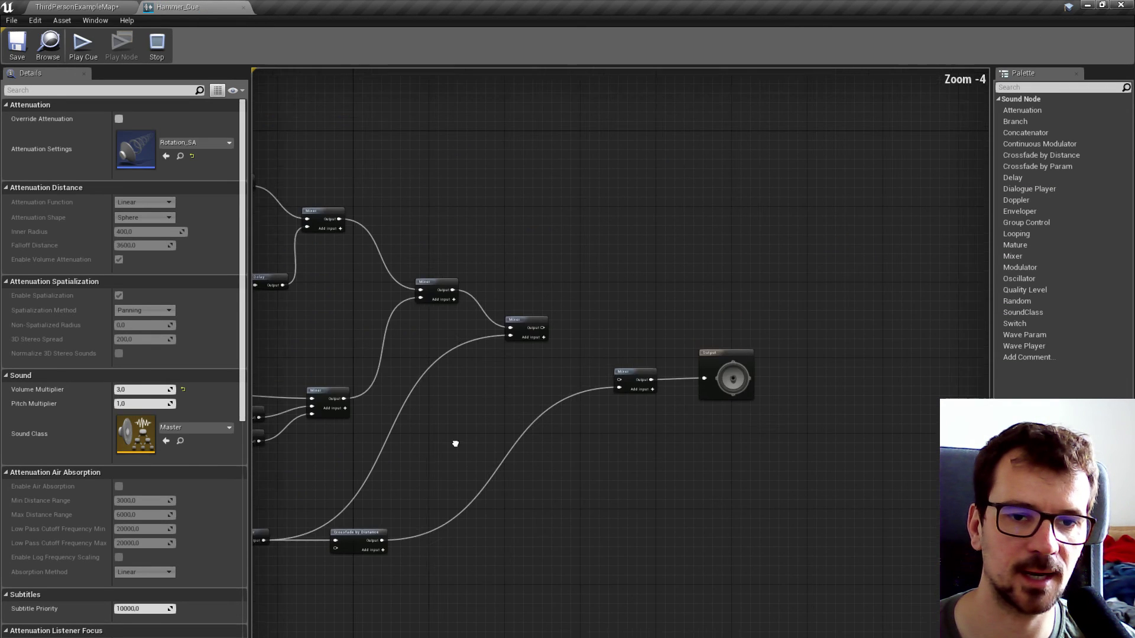
pyautogui.scroll(4, 539, 347)
pyautogui.moveTo(532, 305); pyautogui.dragTo(690, 409)
pyautogui.click(17, 45)
# Play the level with the full hammer cue, run up to the hammer and far back to compare the sound by distance, and stop playing
pyautogui.click(77, 7)
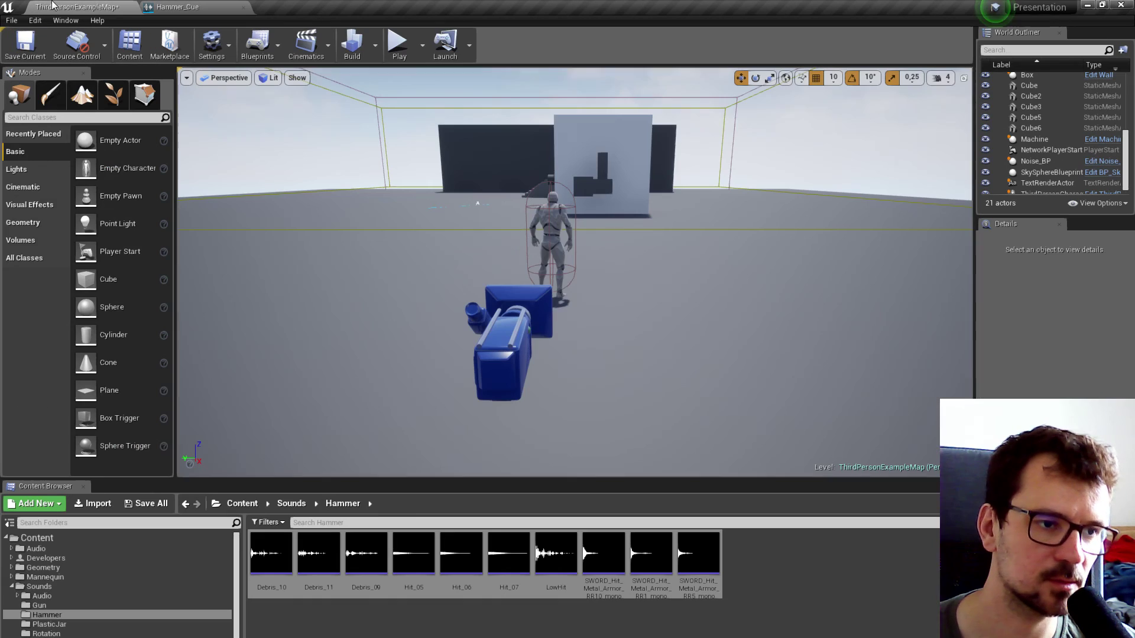
pyautogui.click(398, 45)
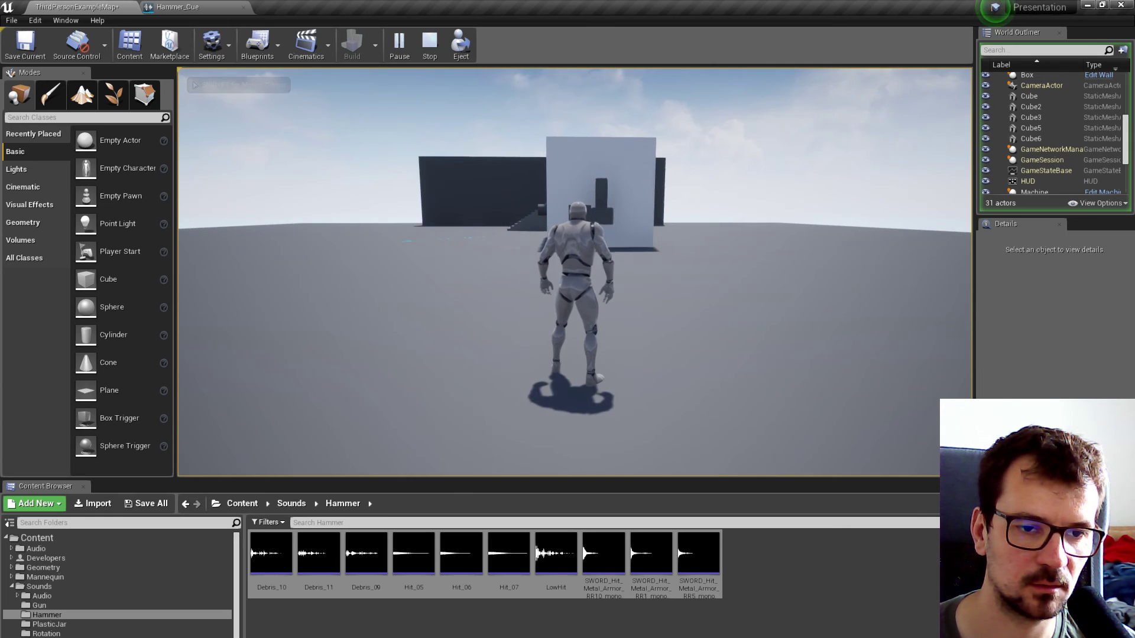
pyautogui.press('w')
pyautogui.press('w')
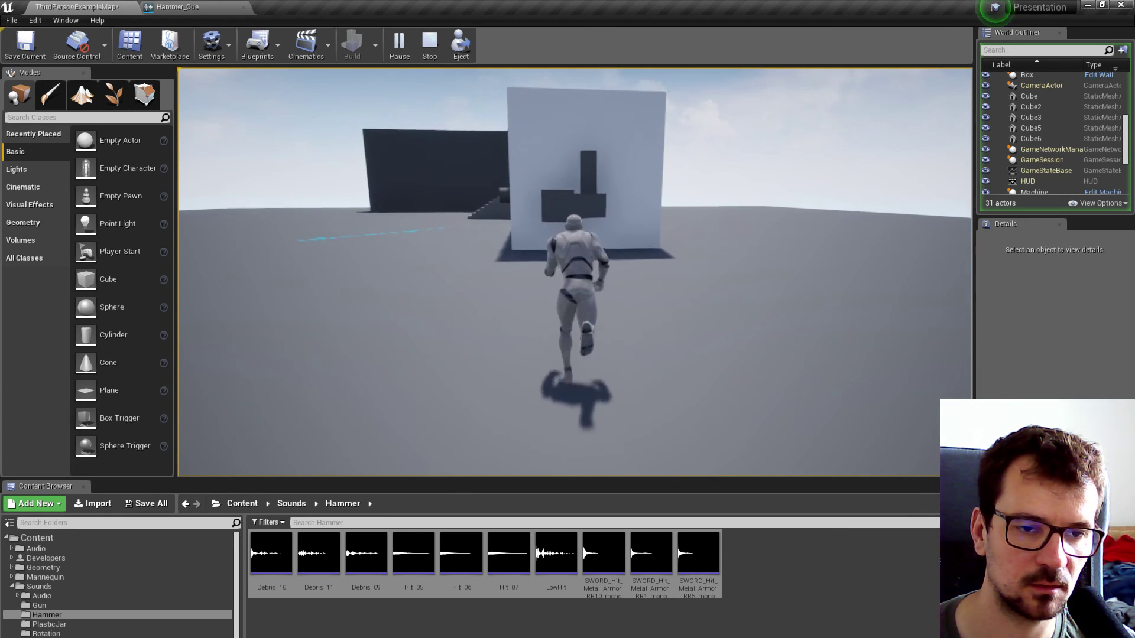
pyautogui.press('w')
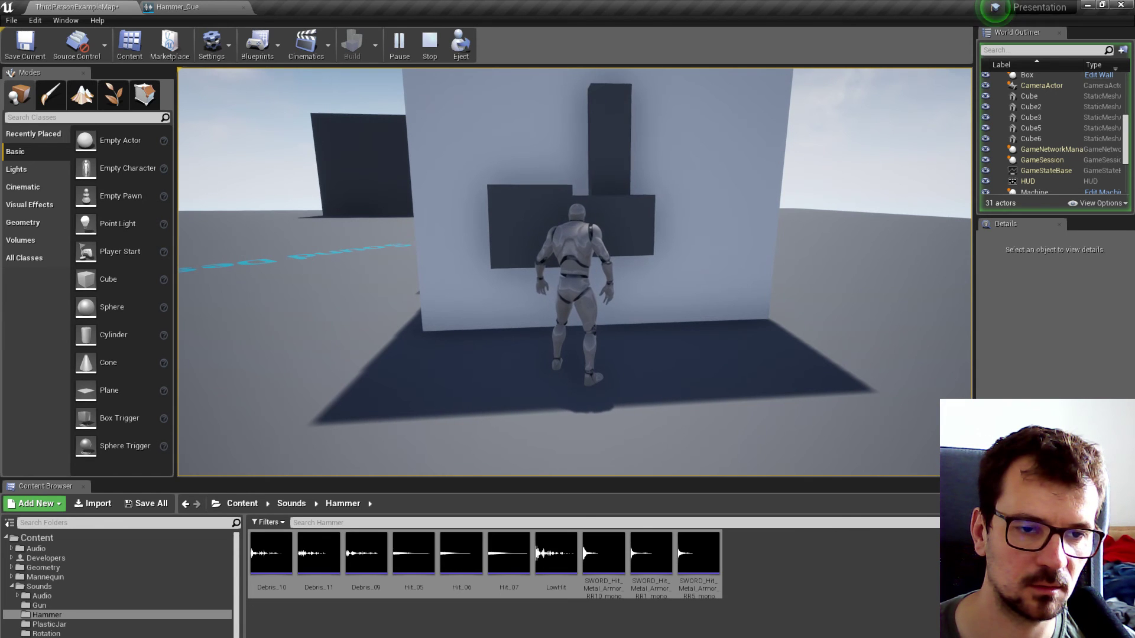
pyautogui.press('s')
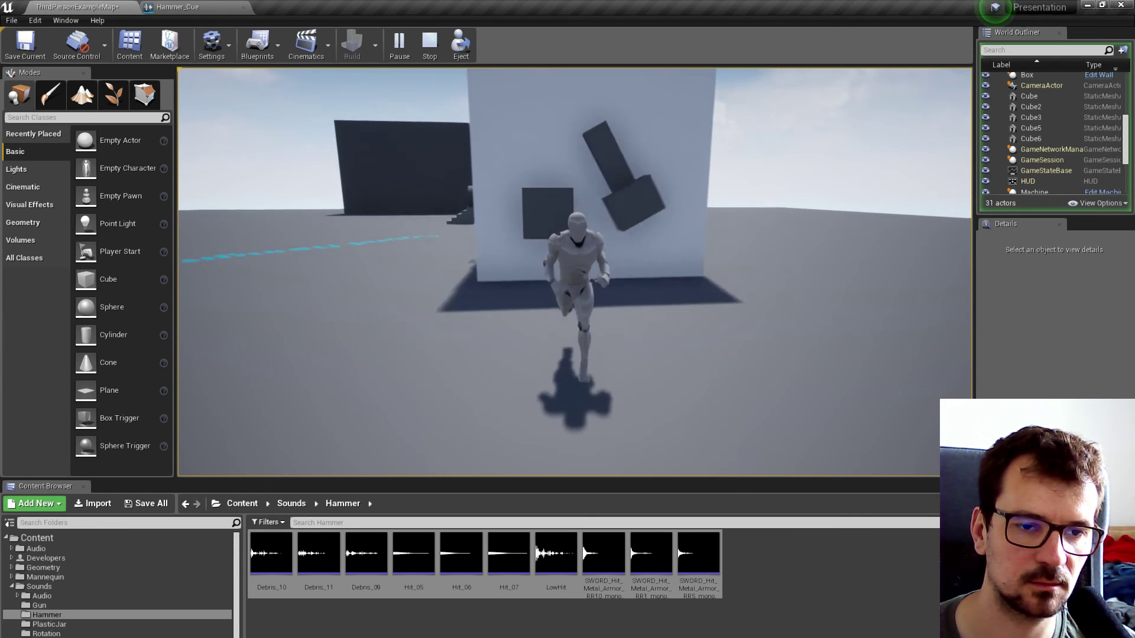
pyautogui.press('s')
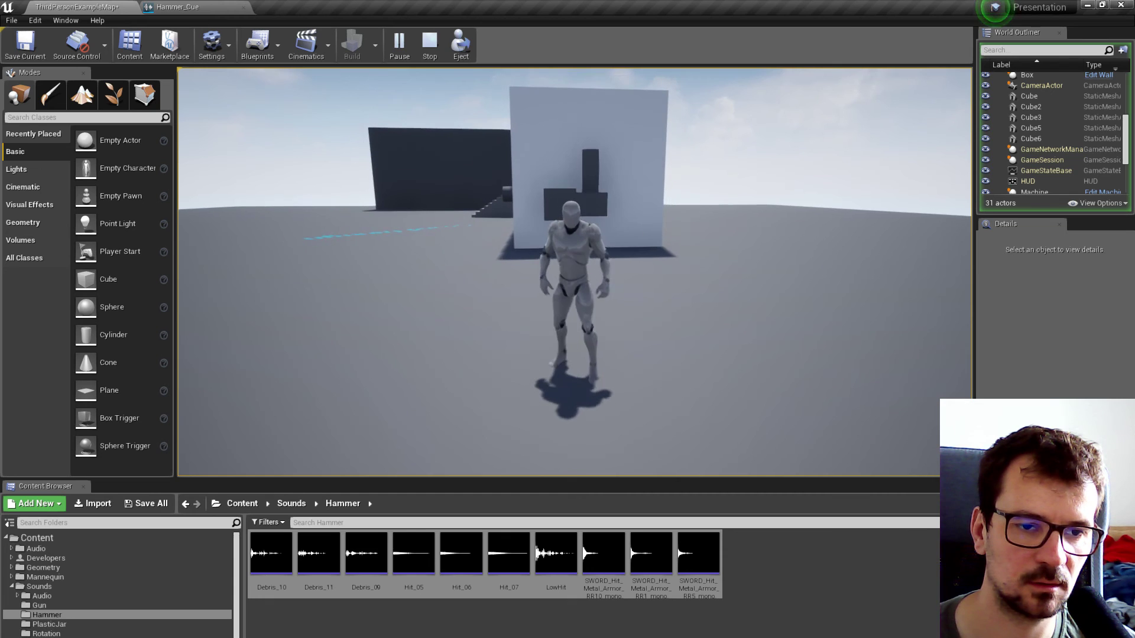
pyautogui.press('s')
pyautogui.press('s')
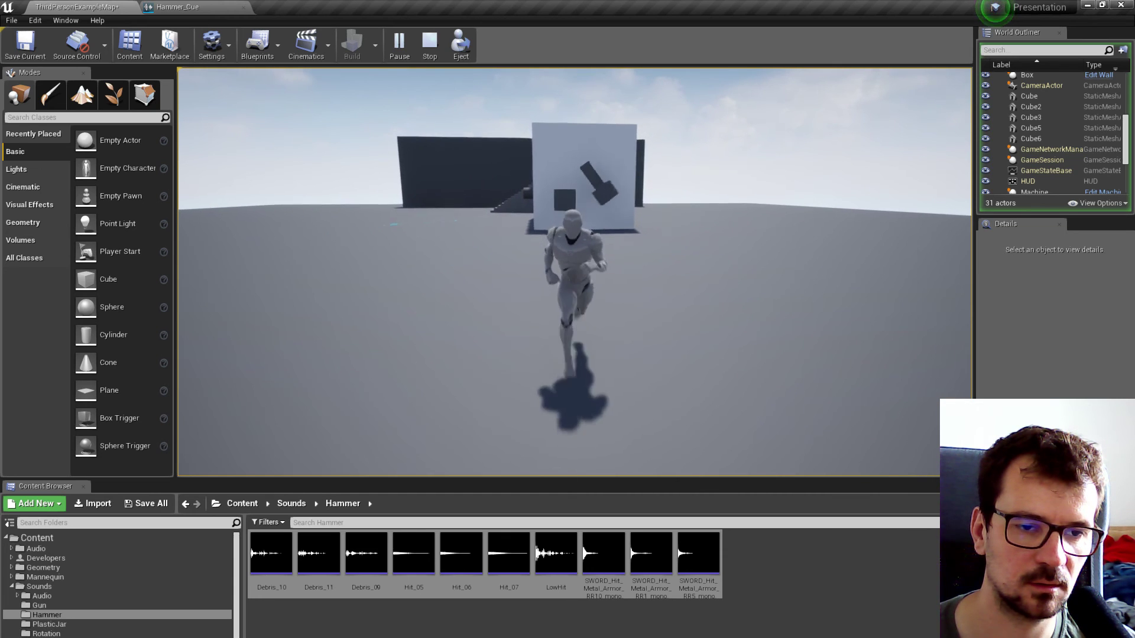
pyautogui.press('s')
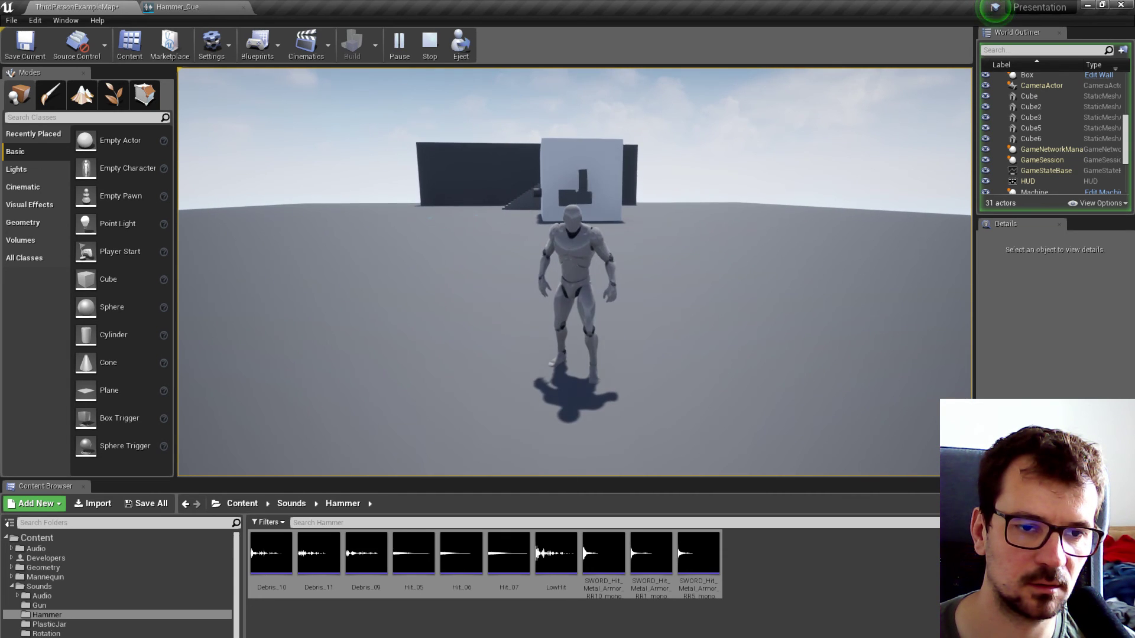
pyautogui.press('s')
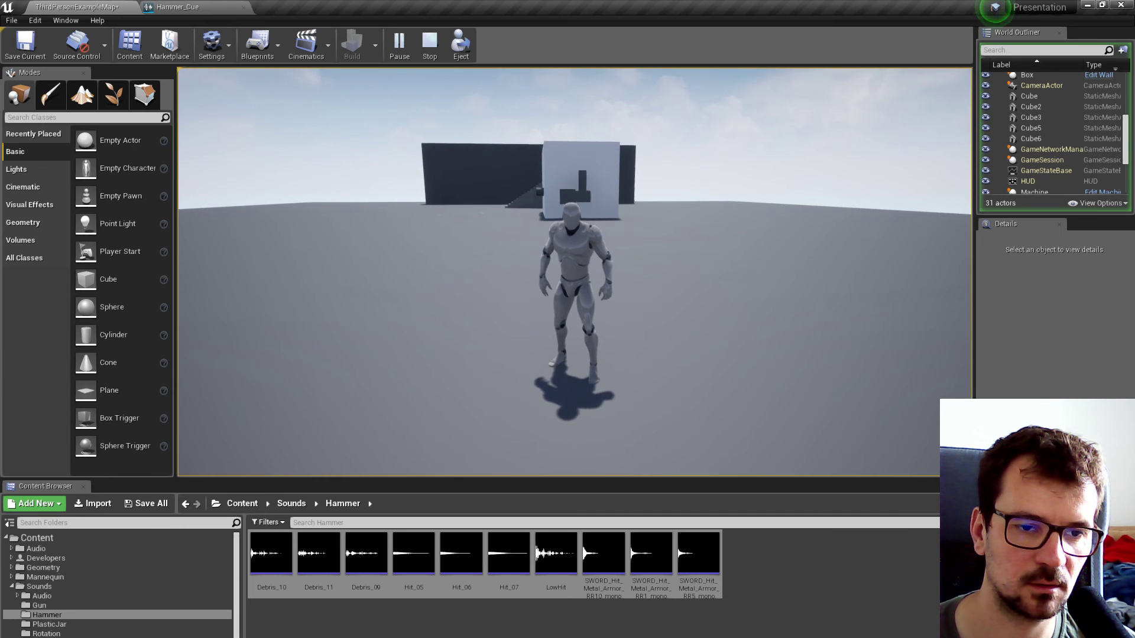
pyautogui.press('s')
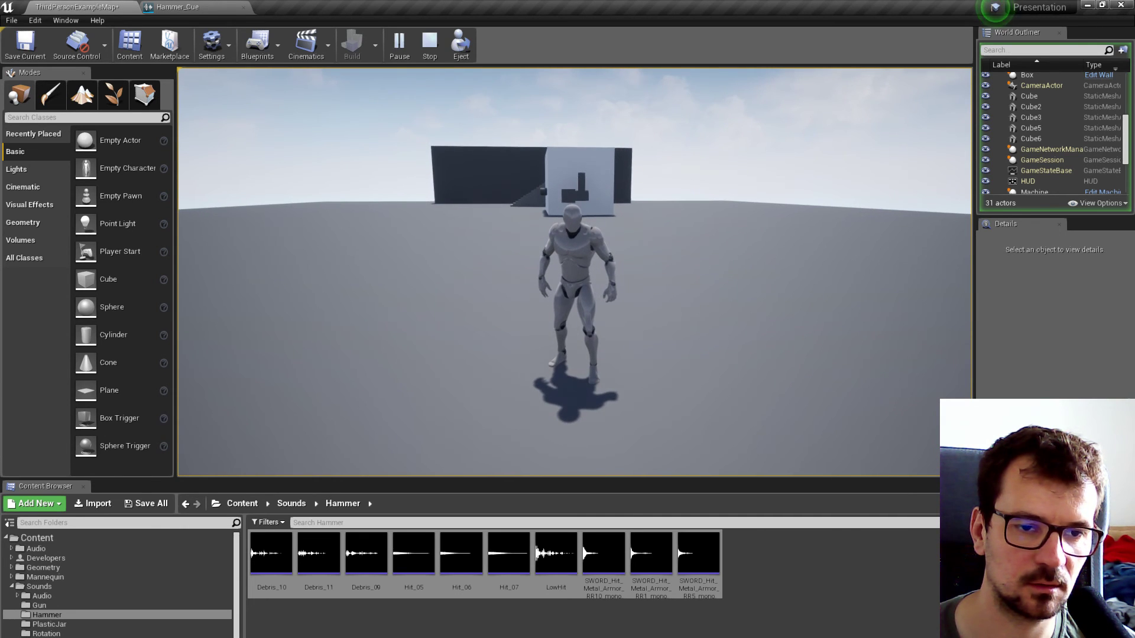
pyautogui.press('Escape')
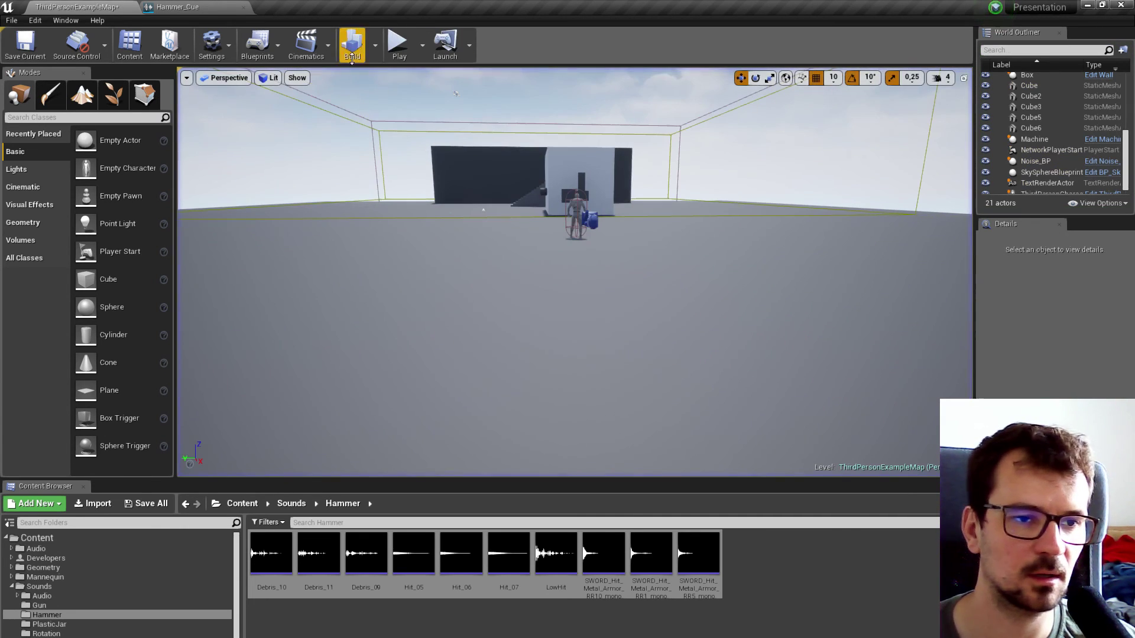
# Open the Rotation_SA attenuation asset from the Sounds folder, set its Low Pass Cutoff Frequency Max to 1000, and save it
pyautogui.click(168, 6)
pyautogui.click(179, 155)
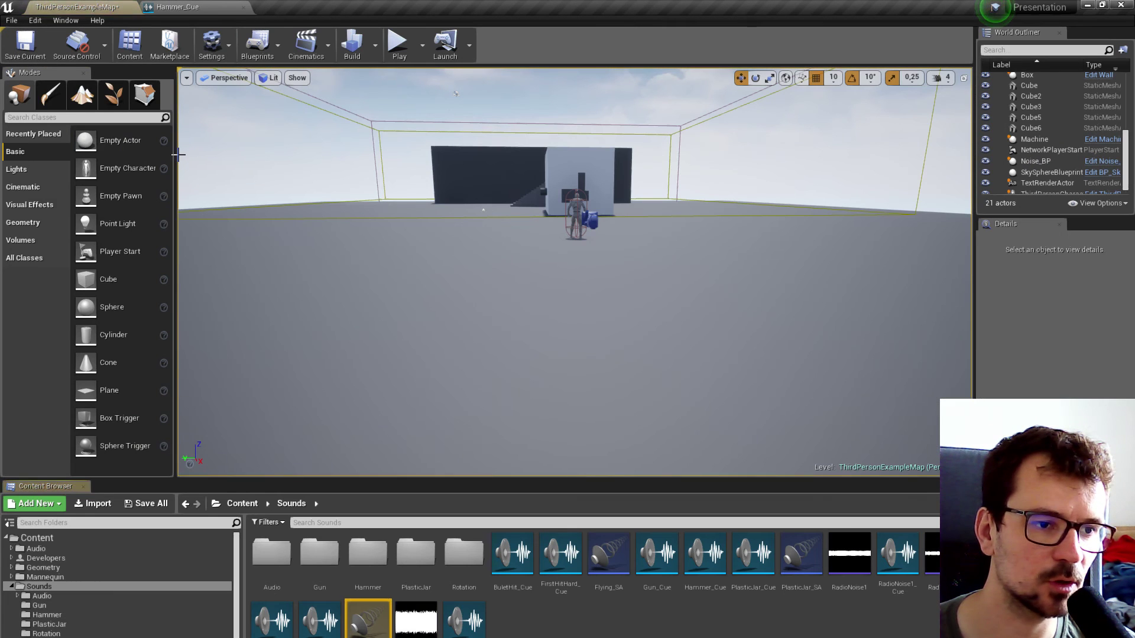
pyautogui.doubleClick(368, 619)
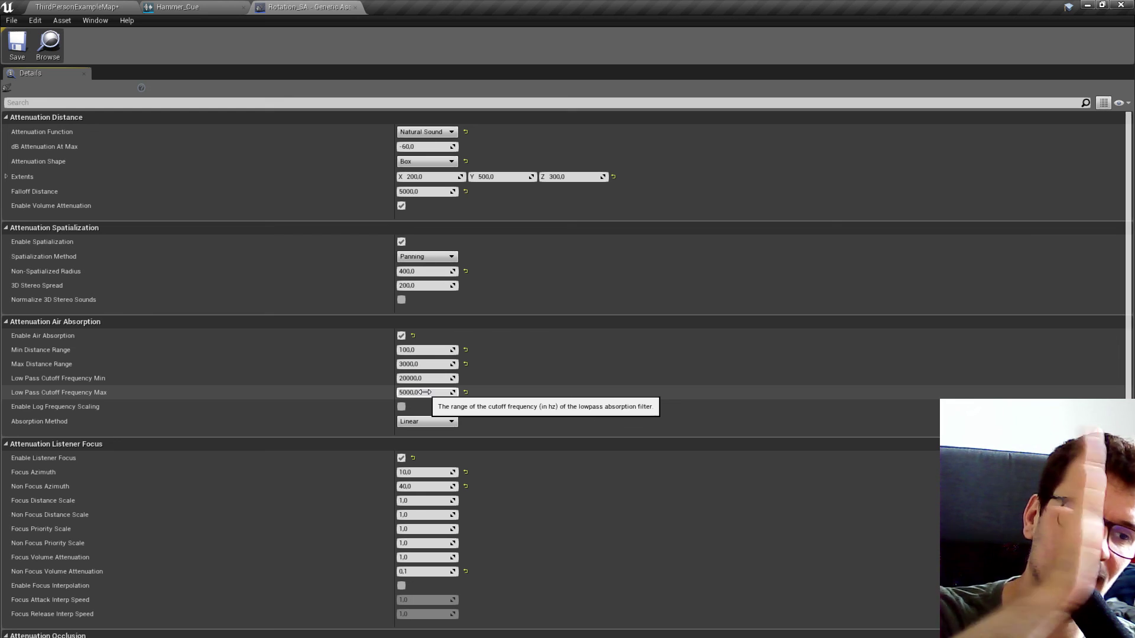
pyautogui.click(100, 7)
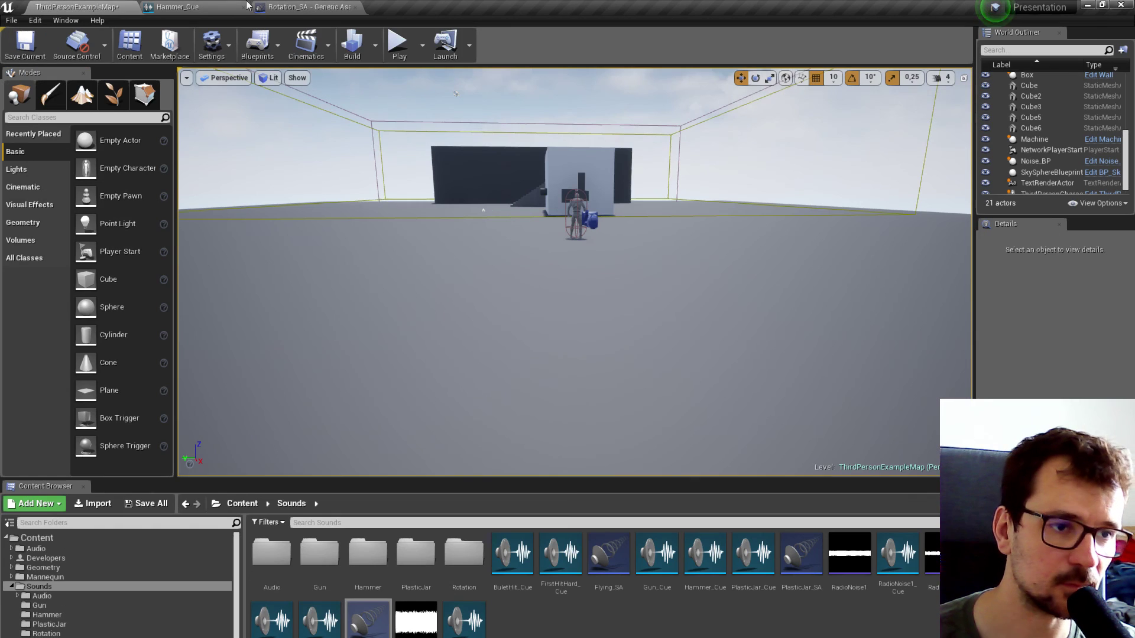
pyautogui.click(273, 6)
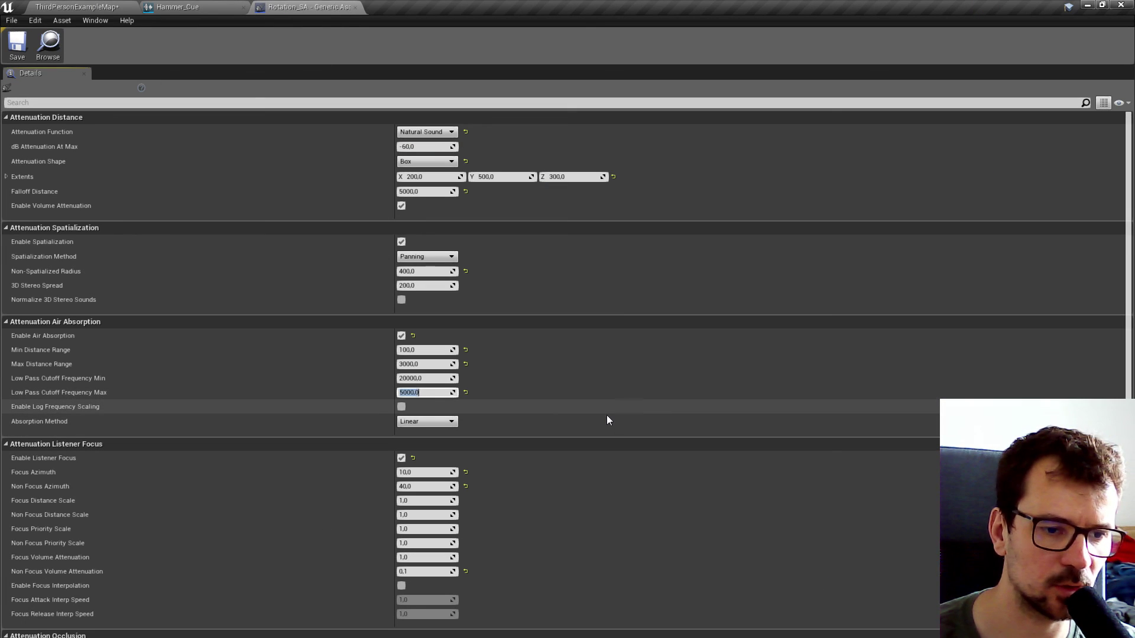
pyautogui.write('1000')
pyautogui.press('Return')
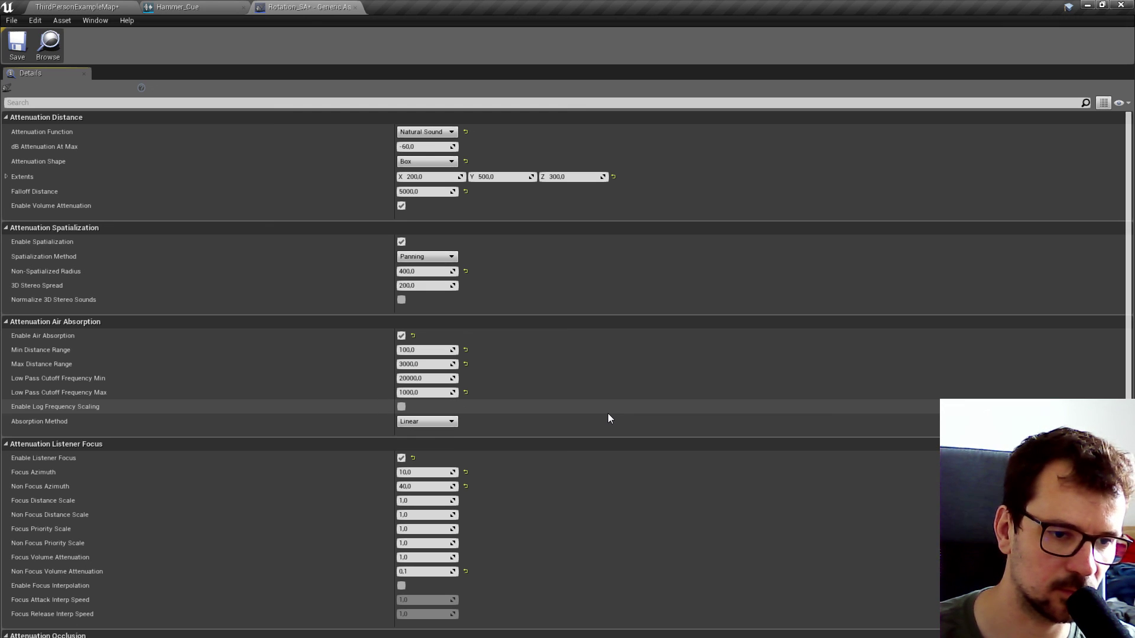
pyautogui.click(18, 44)
# Play the level and move the character close to the hammer and far back to hear the air absorption by distance, and stop playing
pyautogui.click(77, 6)
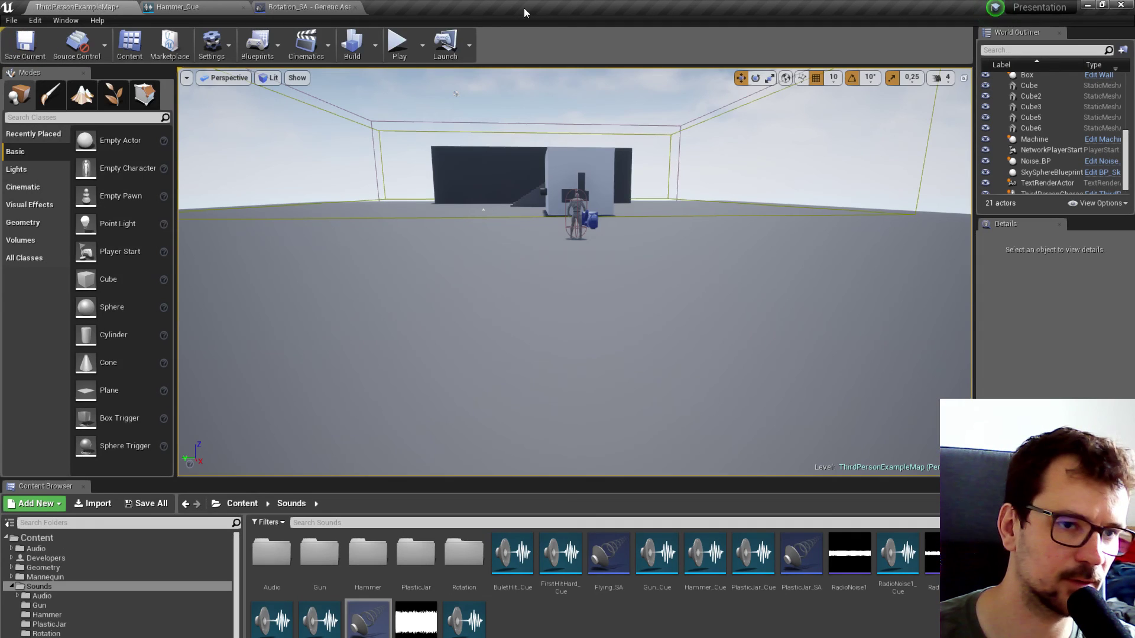
pyautogui.click(397, 43)
pyautogui.press('w')
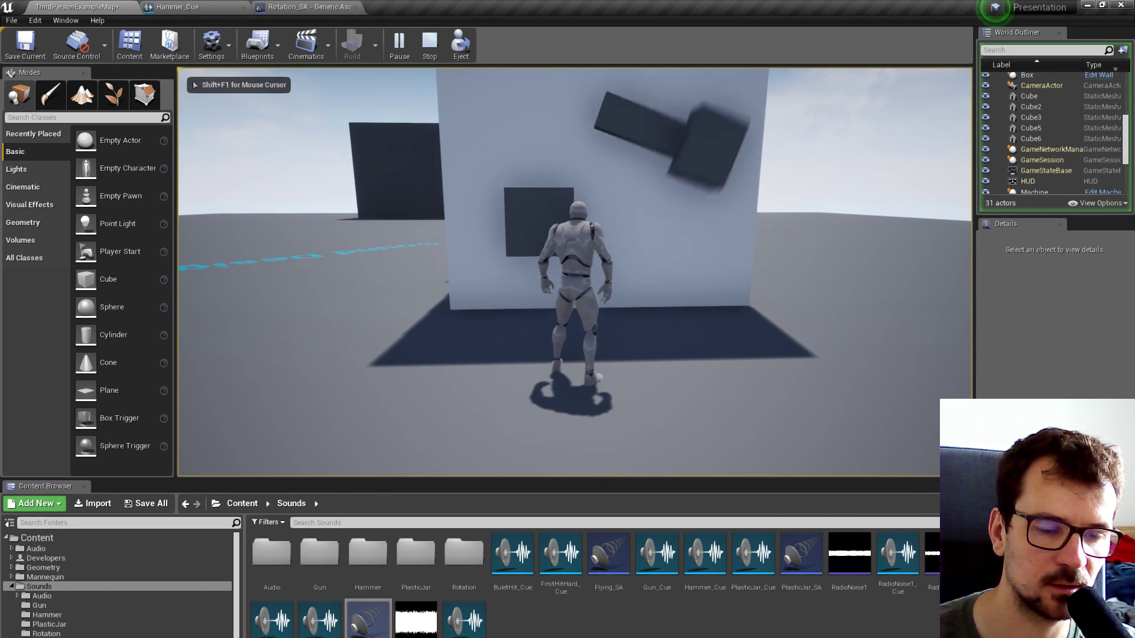
pyautogui.press('s')
pyautogui.press('s')
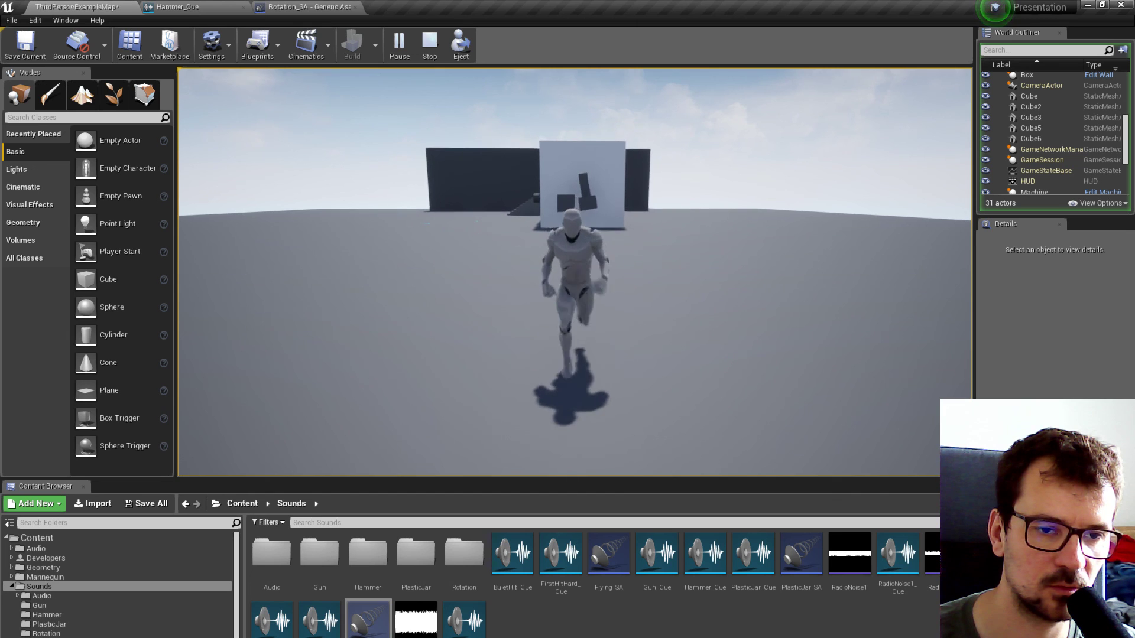
pyautogui.press('s')
pyautogui.press('s')
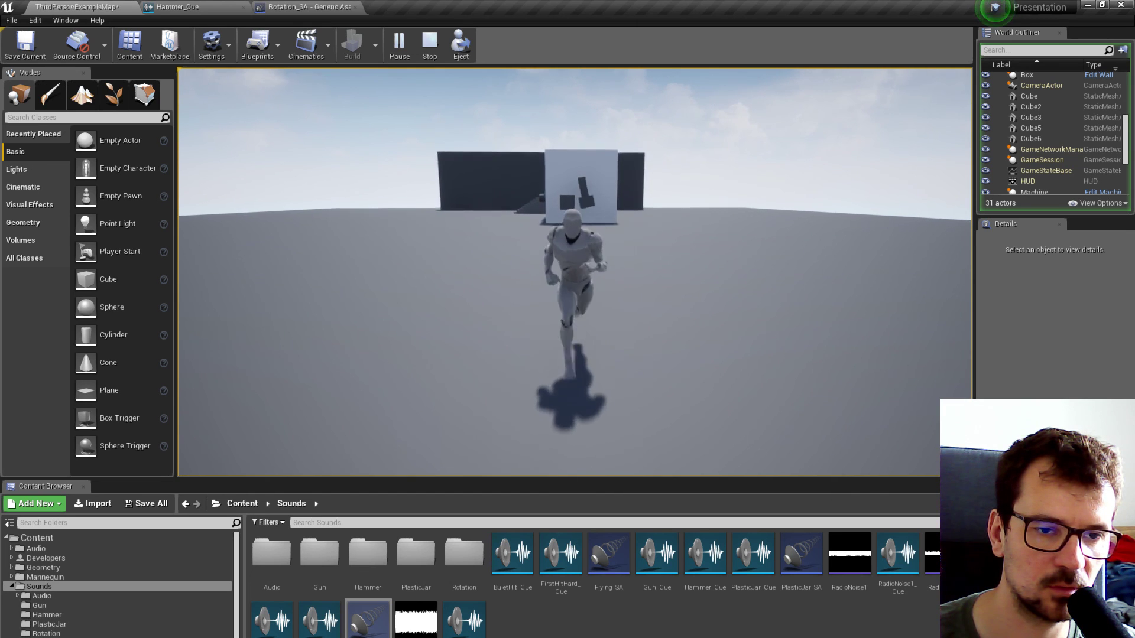
pyautogui.press('w')
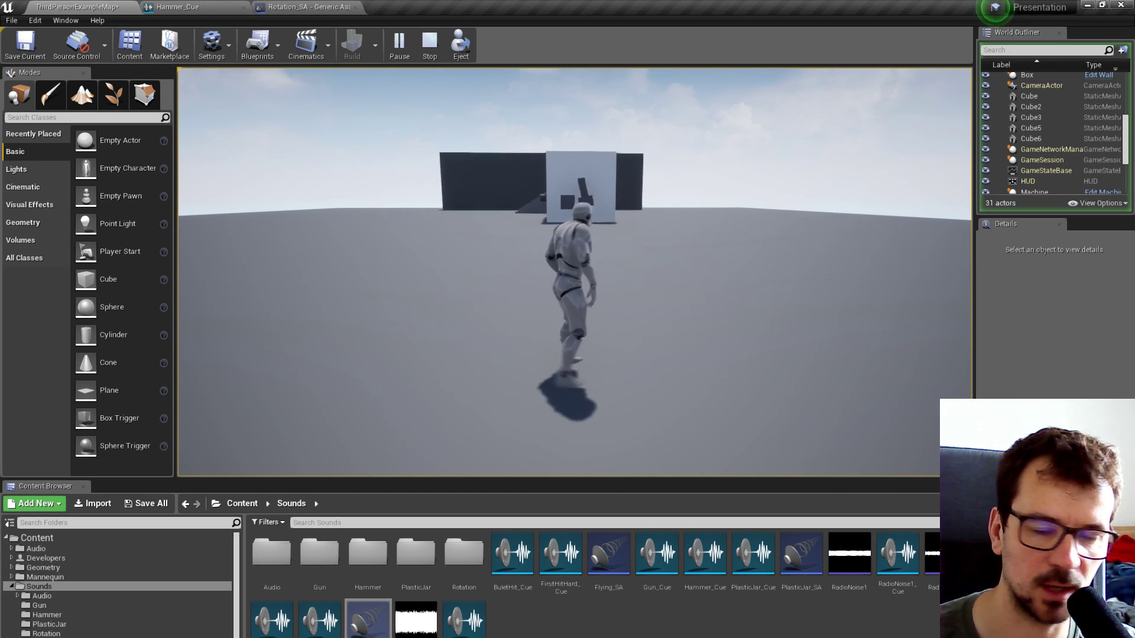
pyautogui.press('w')
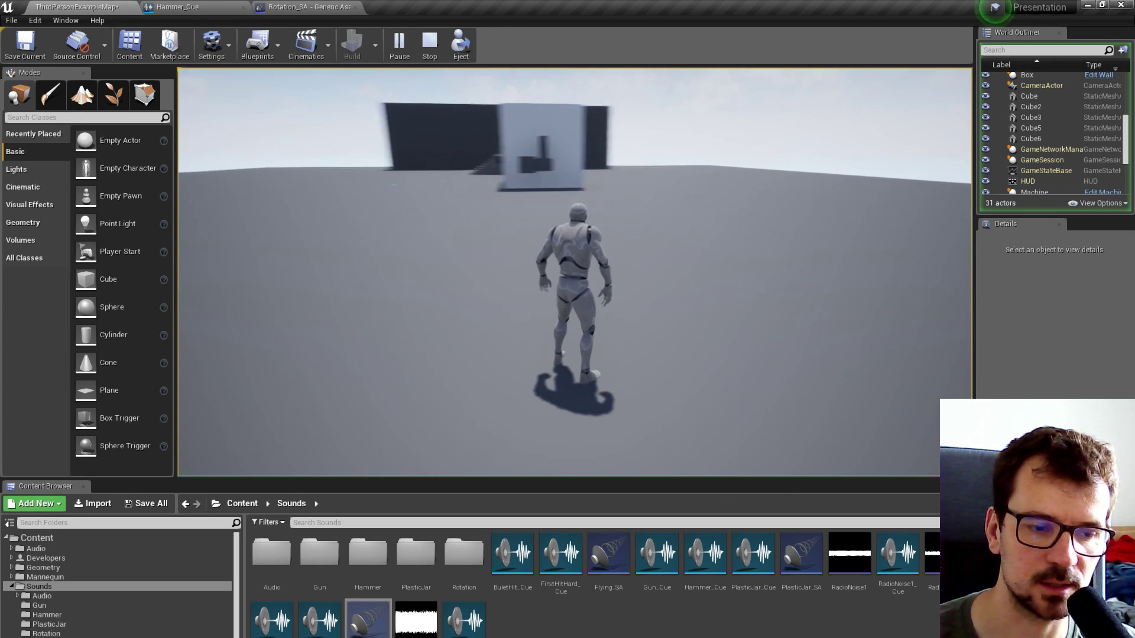
pyautogui.press('Escape')
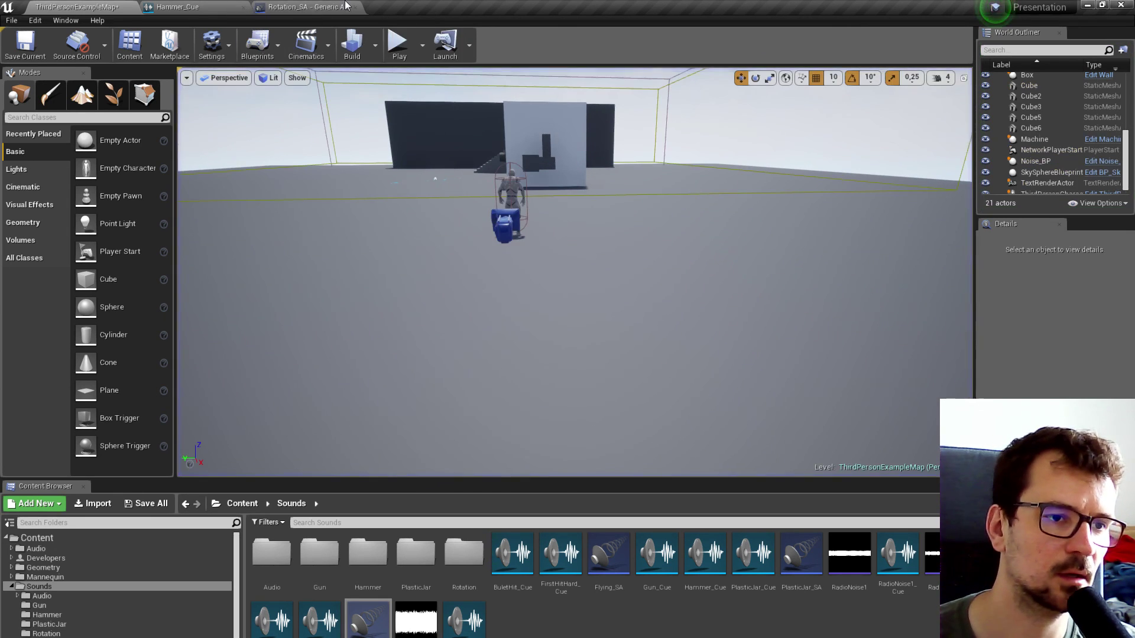
# Set the Low Pass Cutoff Frequency Max in Rotation_SA to 5000, save the asset, and return to the level
pyautogui.click(306, 7)
pyautogui.click(437, 391)
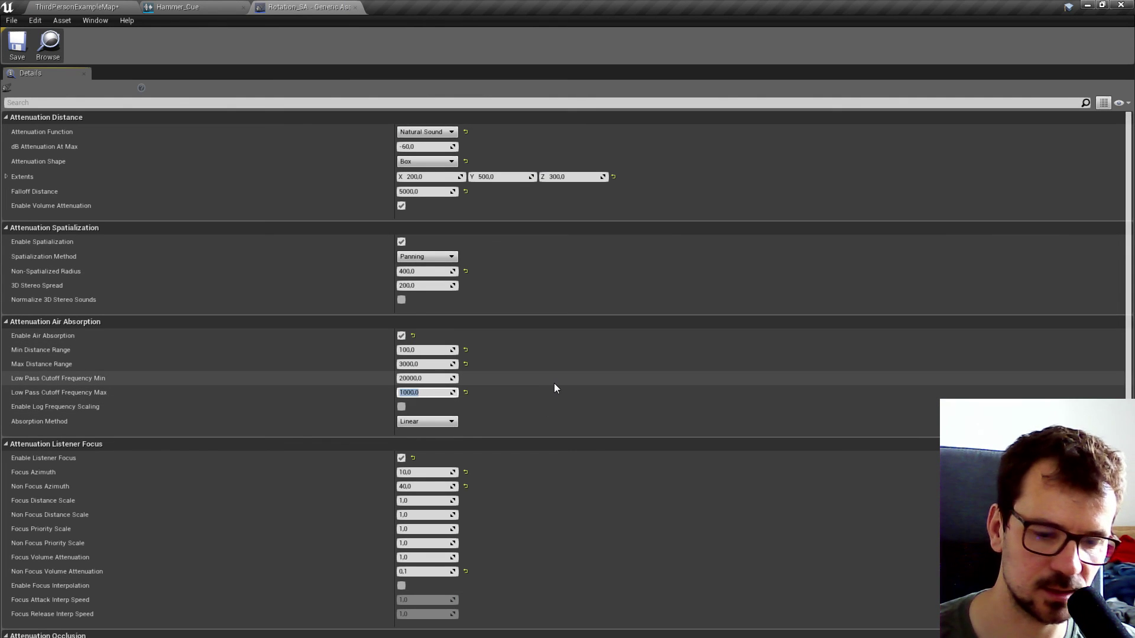
pyautogui.write('500')
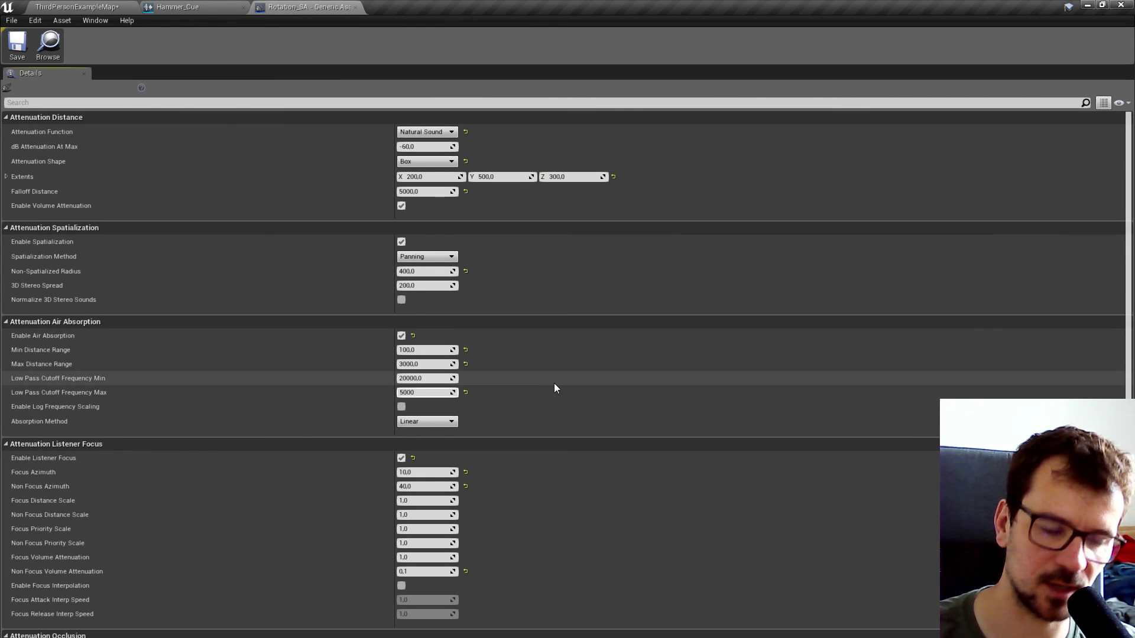
pyautogui.write('0')
pyautogui.press('Return')
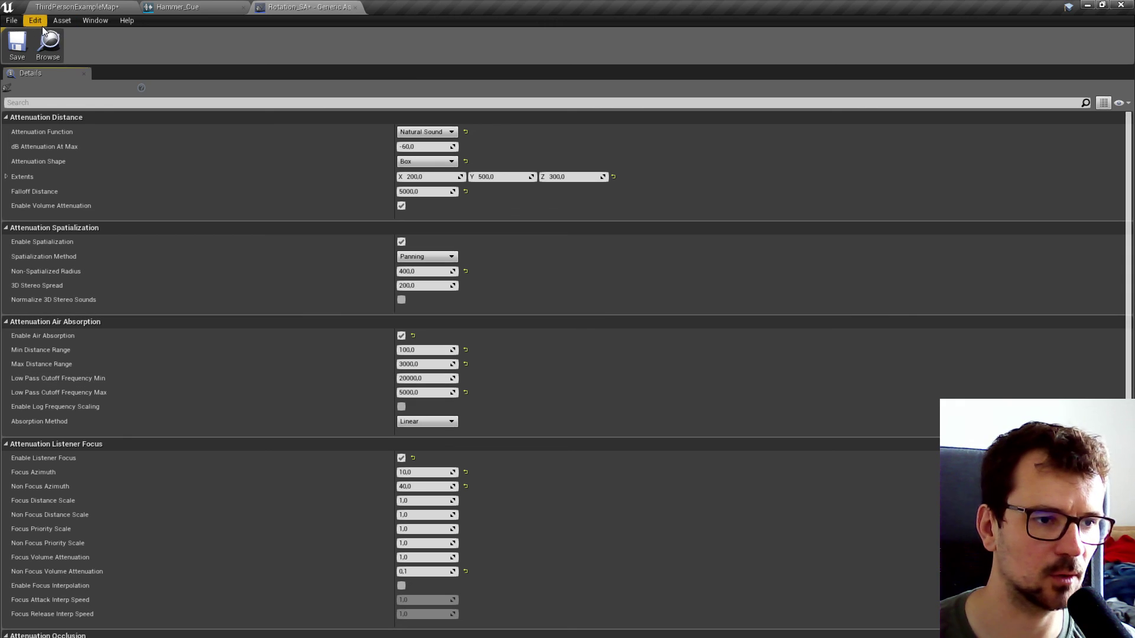
pyautogui.click(18, 45)
pyautogui.click(84, 6)
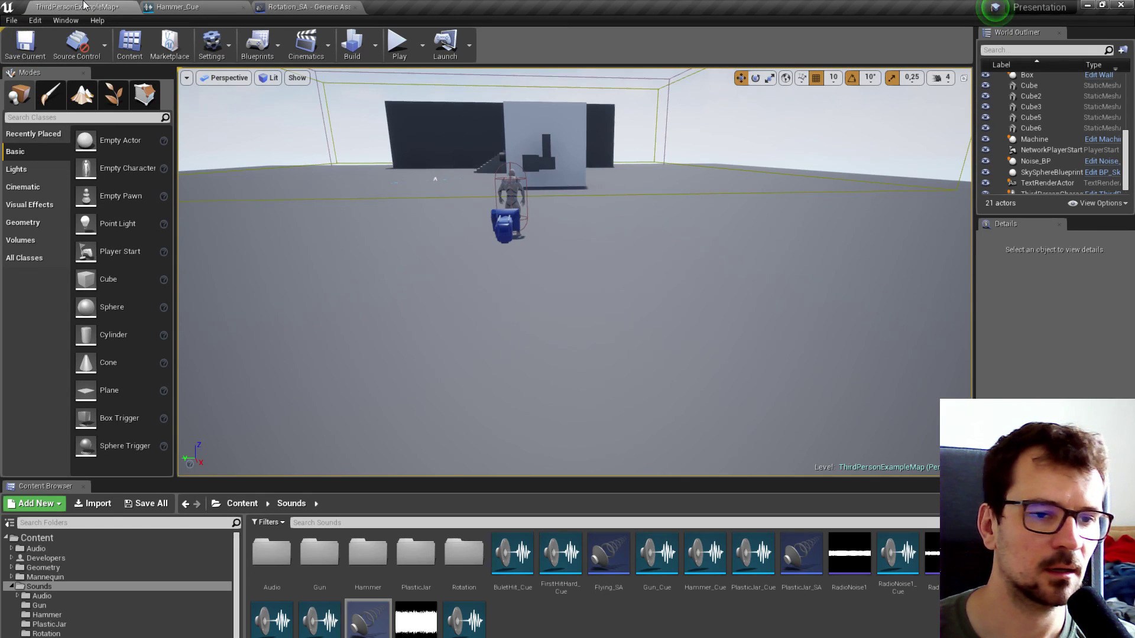